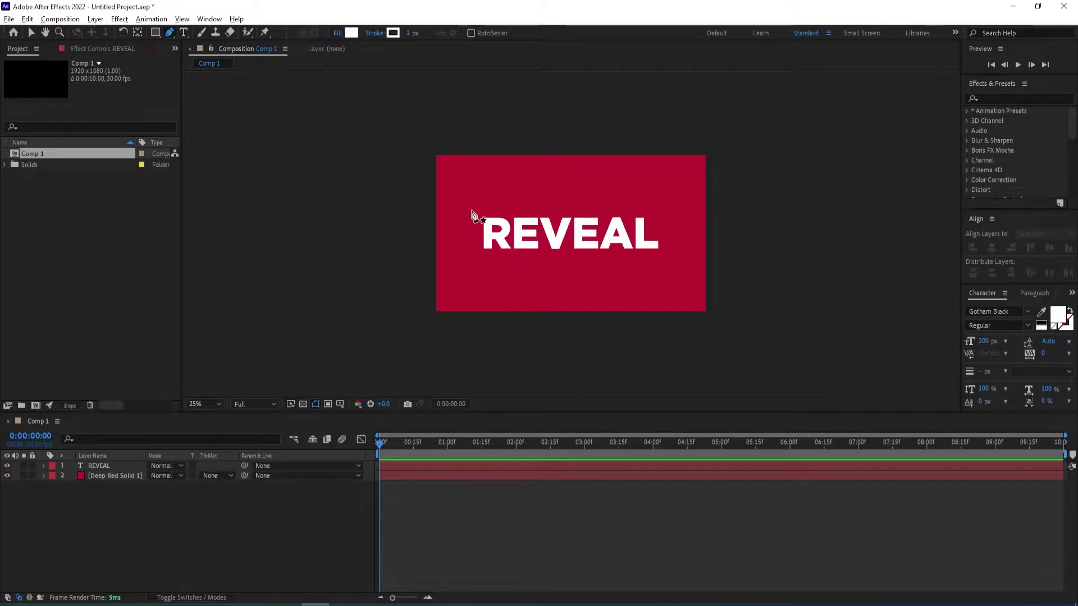
Draw a straight horizontal line just above the REVEAL text with the Pen tool and set its fill to none.
click(471, 211)
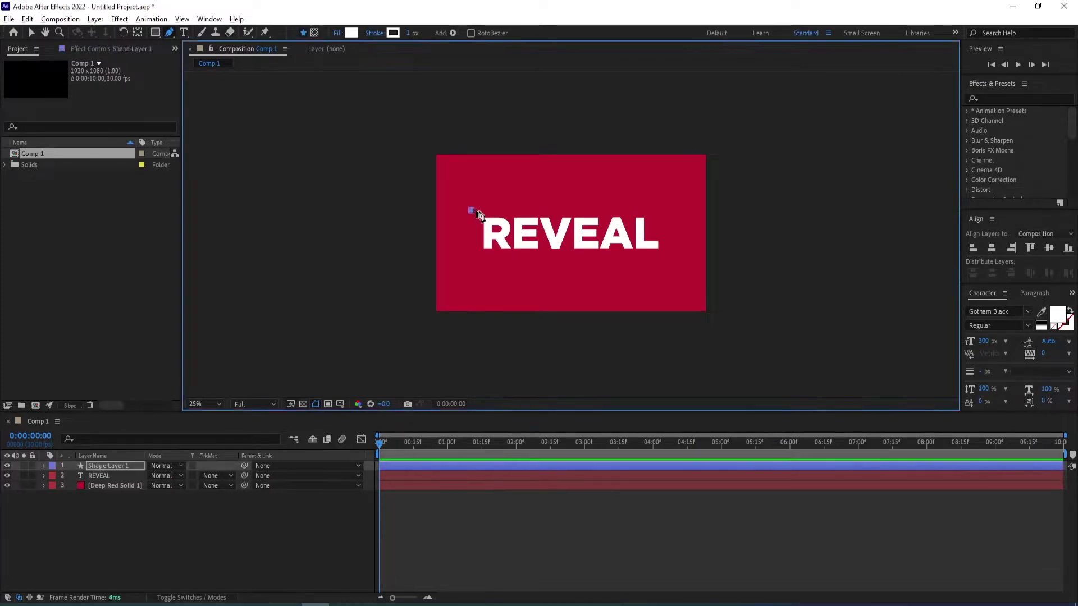
click(666, 210)
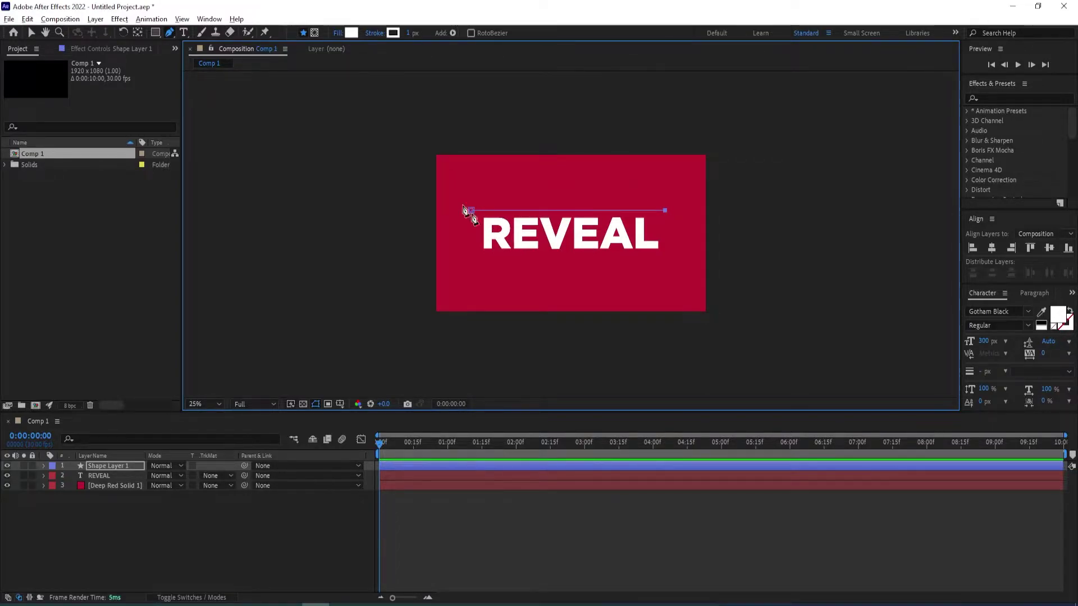
alt+click(351, 33)
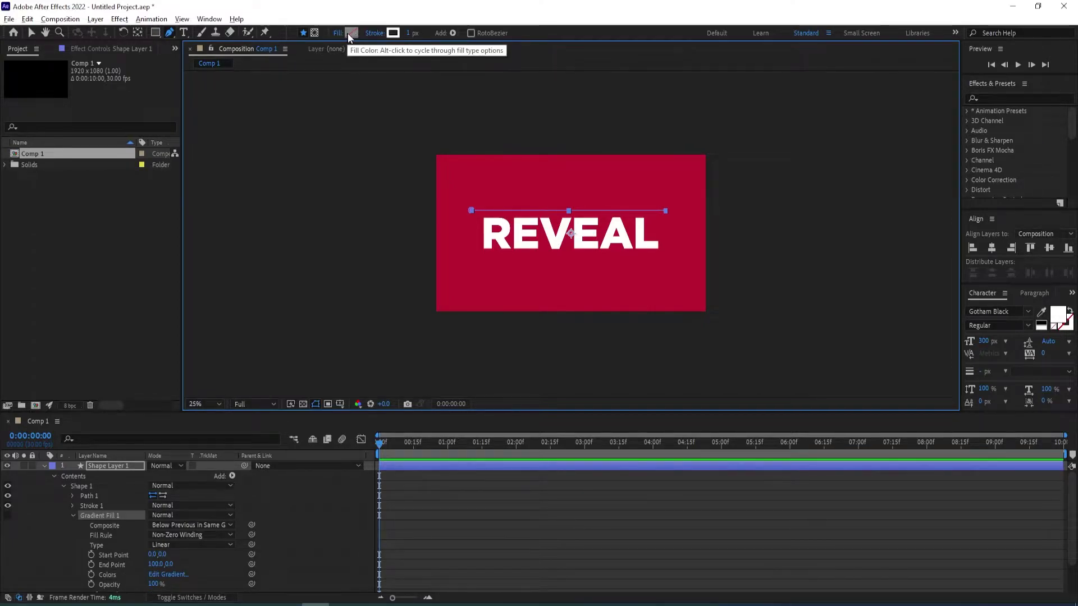
alt+click(349, 32)
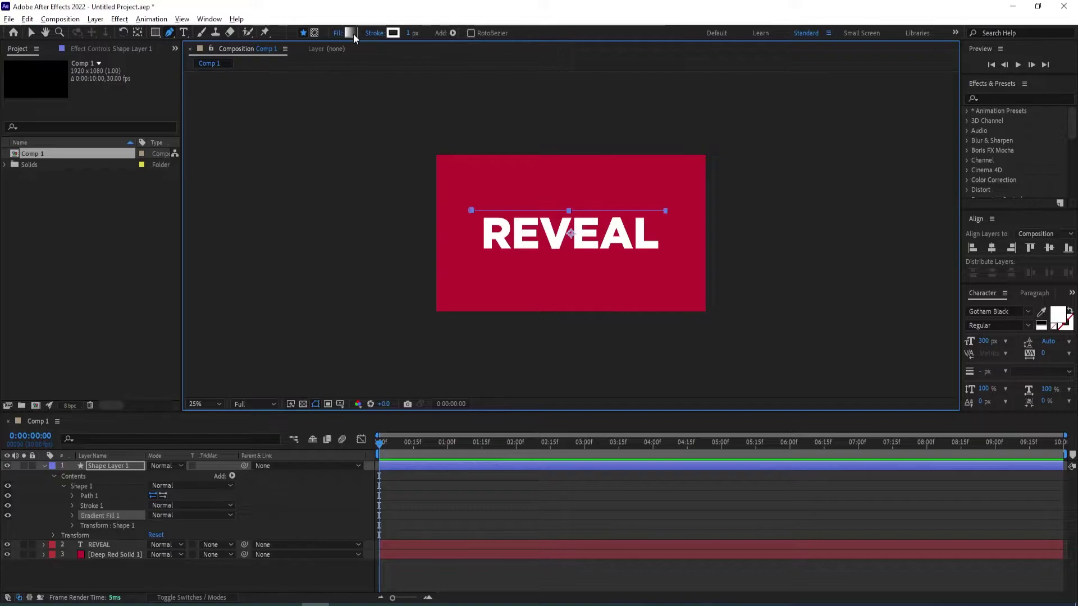
alt+click(351, 34)
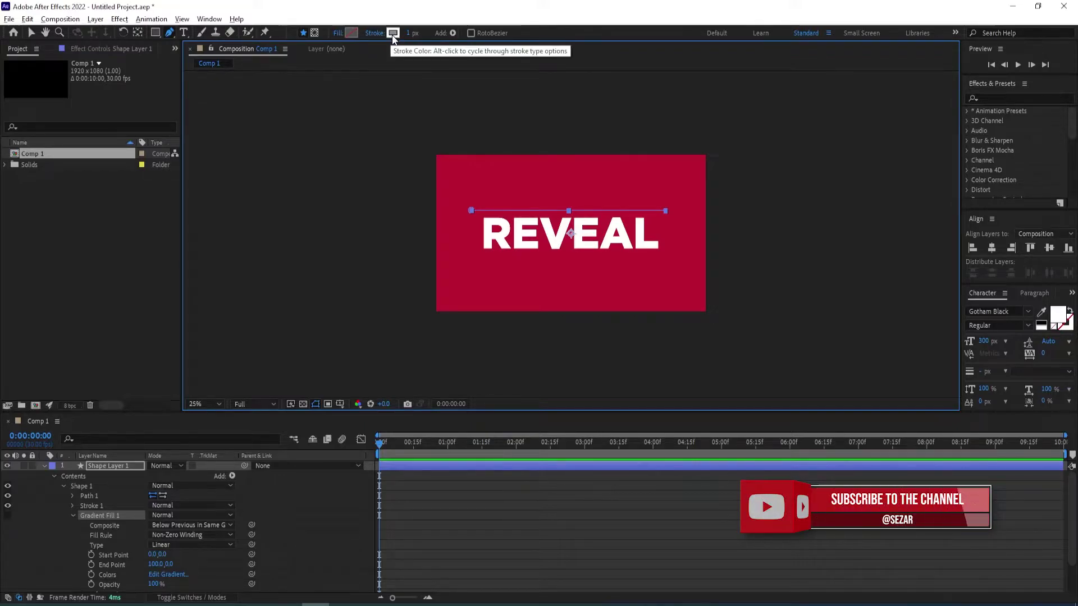
Set the line's stroke width to 25 px and collapse the shape layer's properties.
click(407, 33)
text(25)
key(Return)
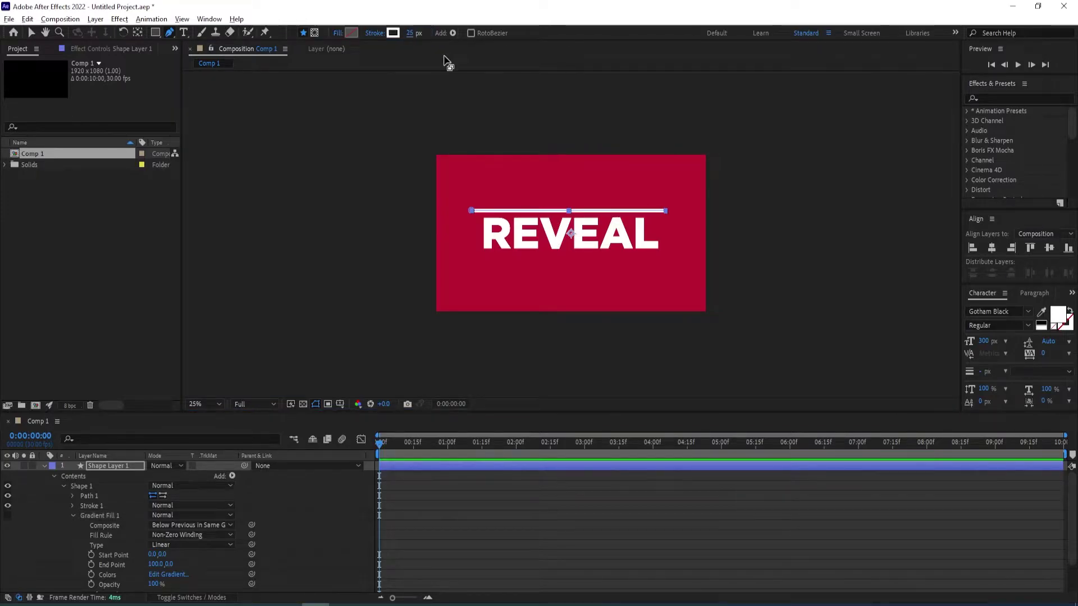
click(325, 520)
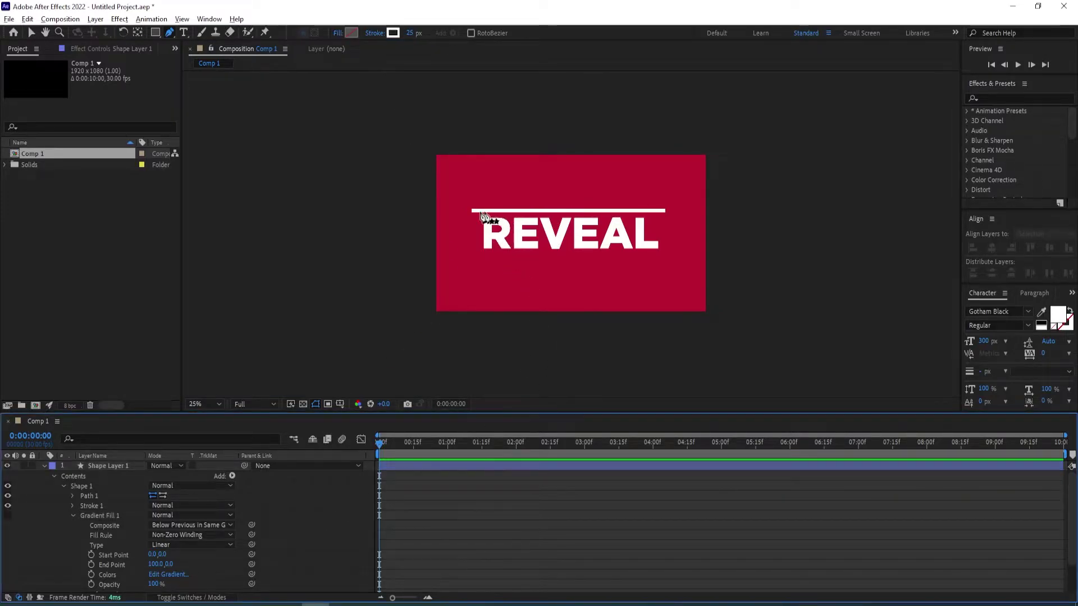
click(87, 465)
click(45, 467)
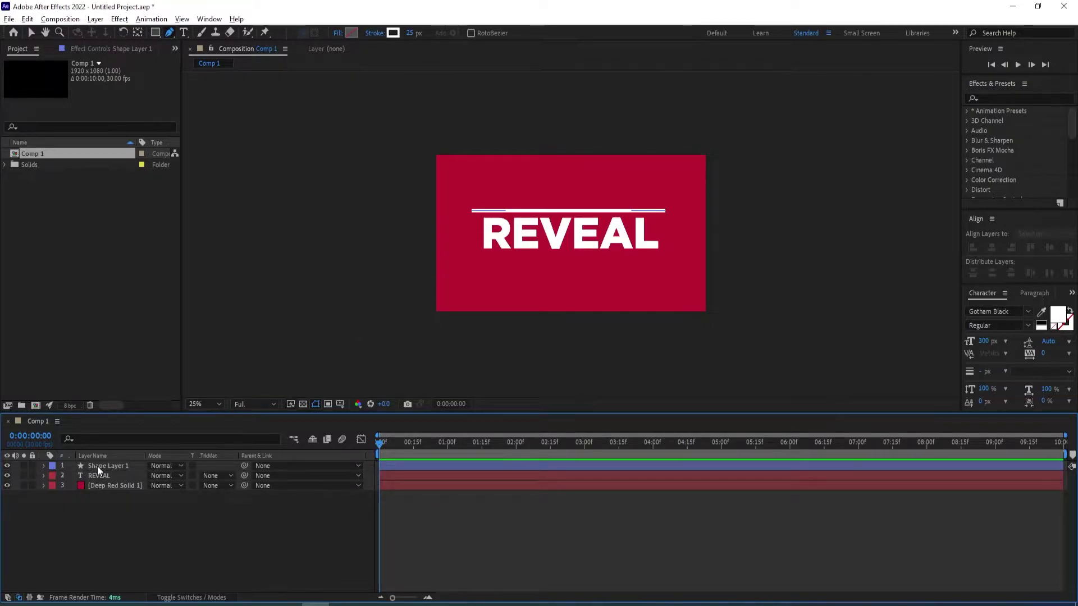
click(101, 475)
click(115, 497)
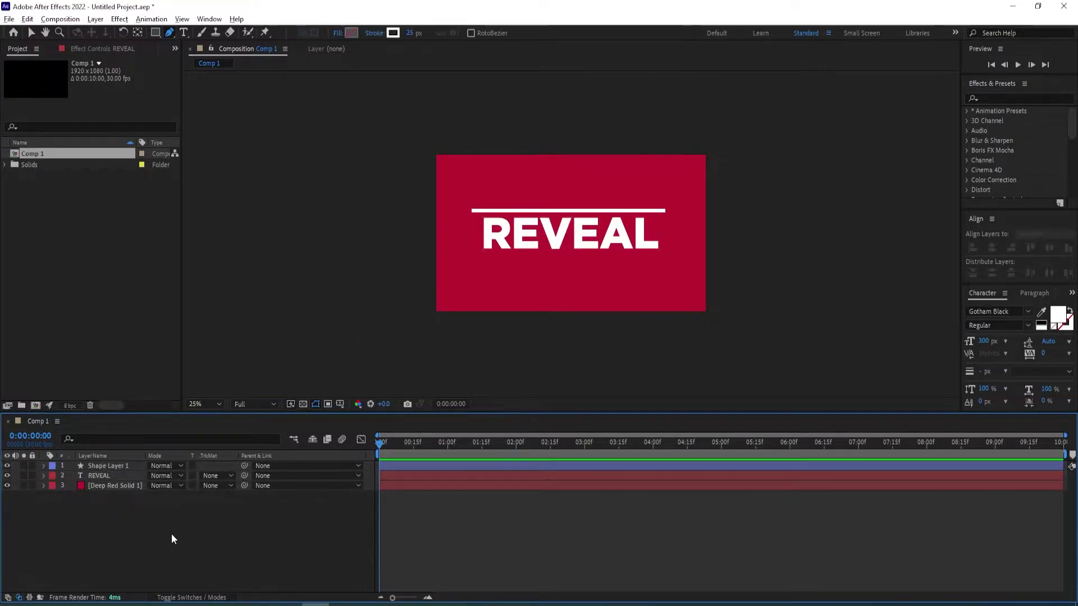
Create a black solid layer of 1920 × 1080 px in the composition.
right_click(225, 550)
mouse_move(303, 413)
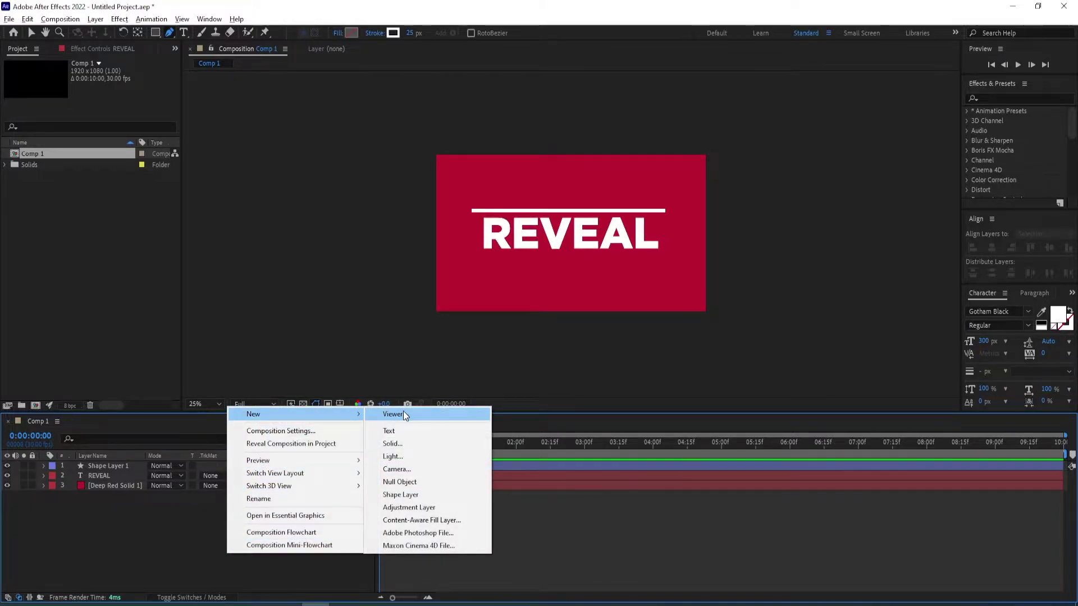
right_click(174, 534)
mouse_move(257, 399)
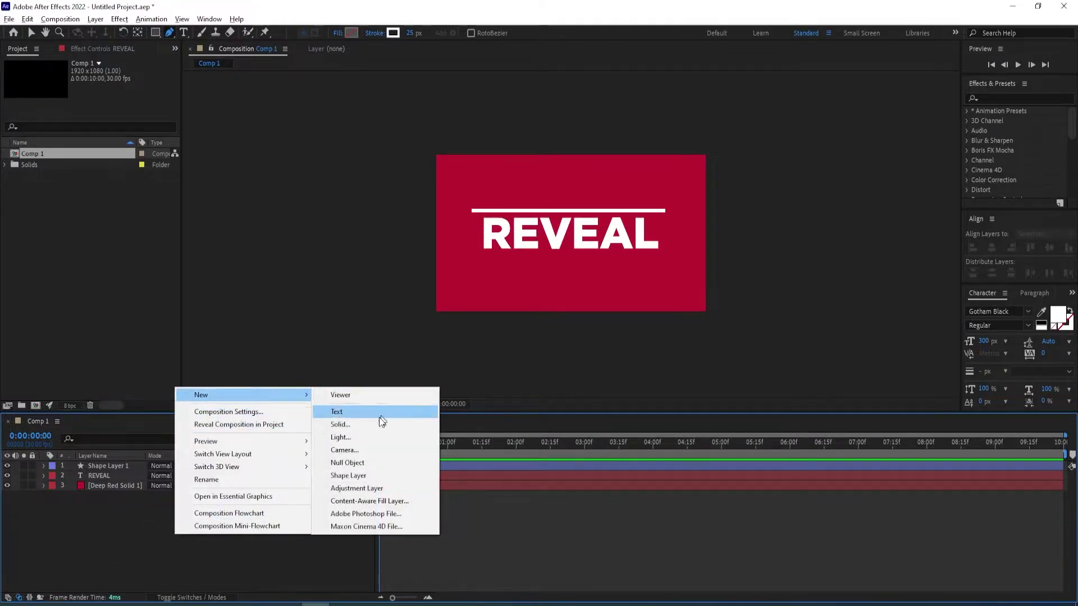
click(370, 425)
click(531, 377)
drag(833, 430, 791, 477)
click(1070, 323)
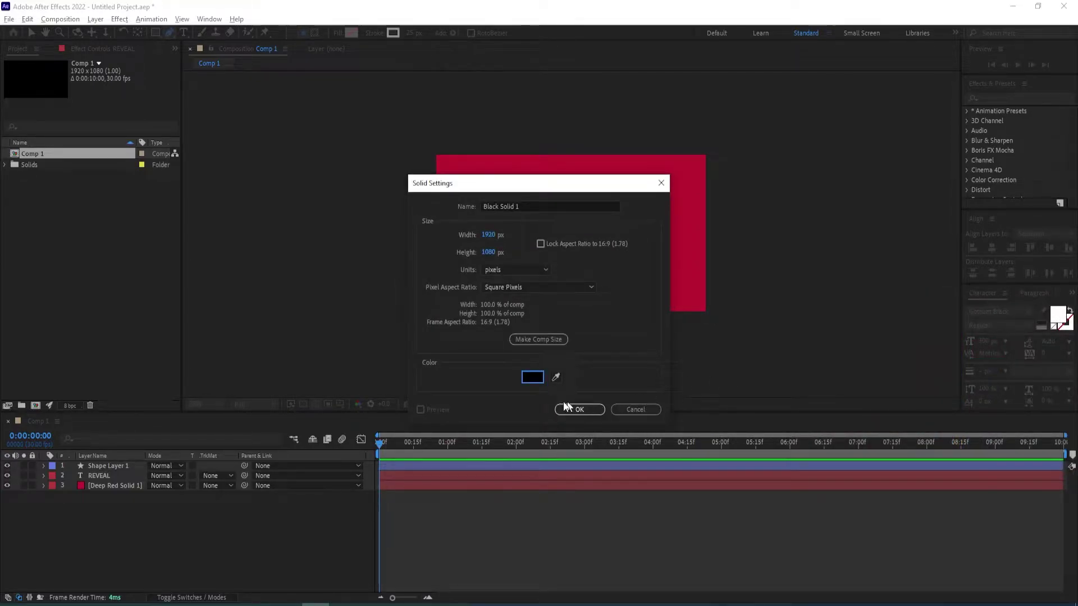
click(579, 409)
Move the black solid below the REVEAL text layer in the layer stack.
click(110, 476)
click(110, 466)
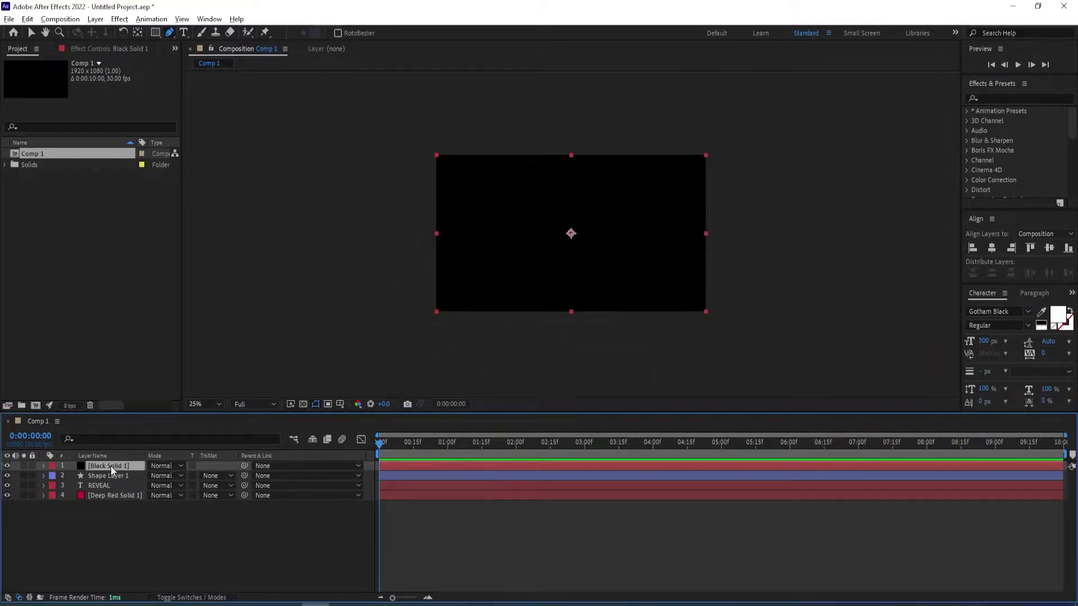
drag(110, 462, 113, 487)
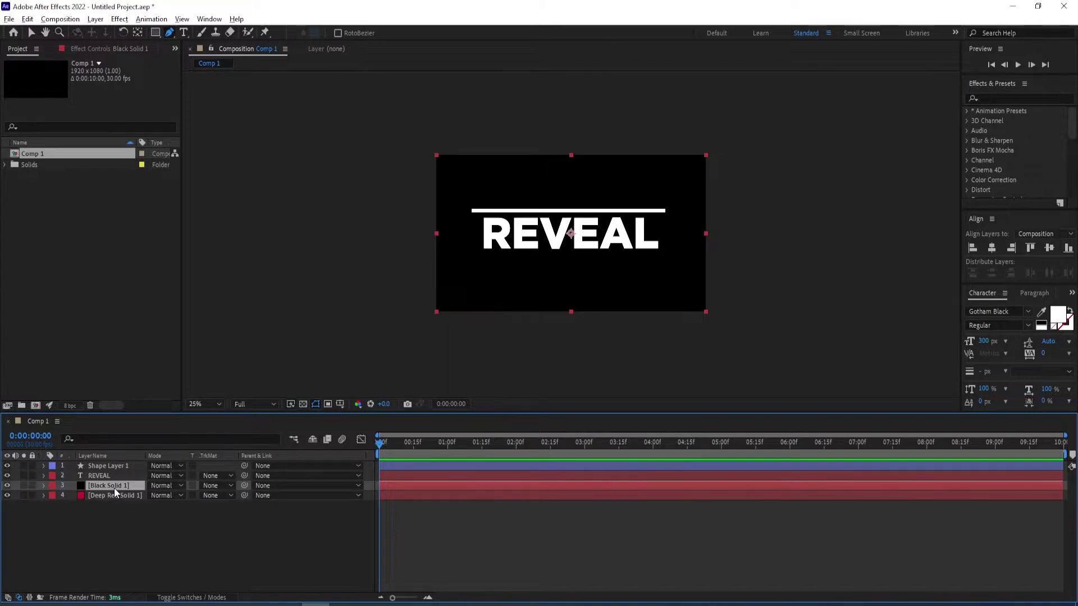
Move the black solid straight down in the composition until its upper edge meets the white line.
click(32, 34)
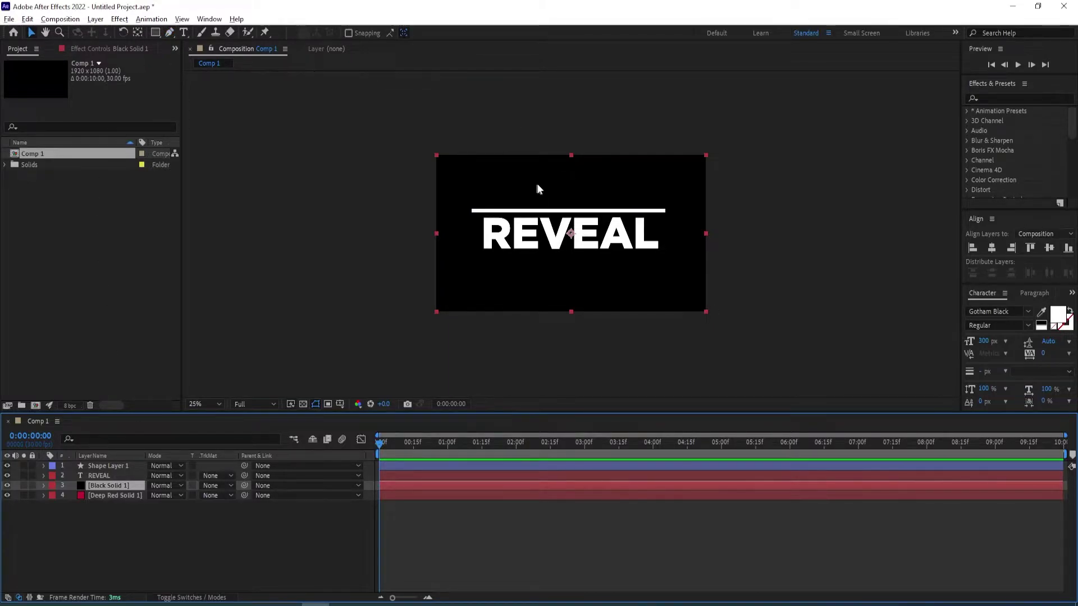
drag(574, 179, 577, 233)
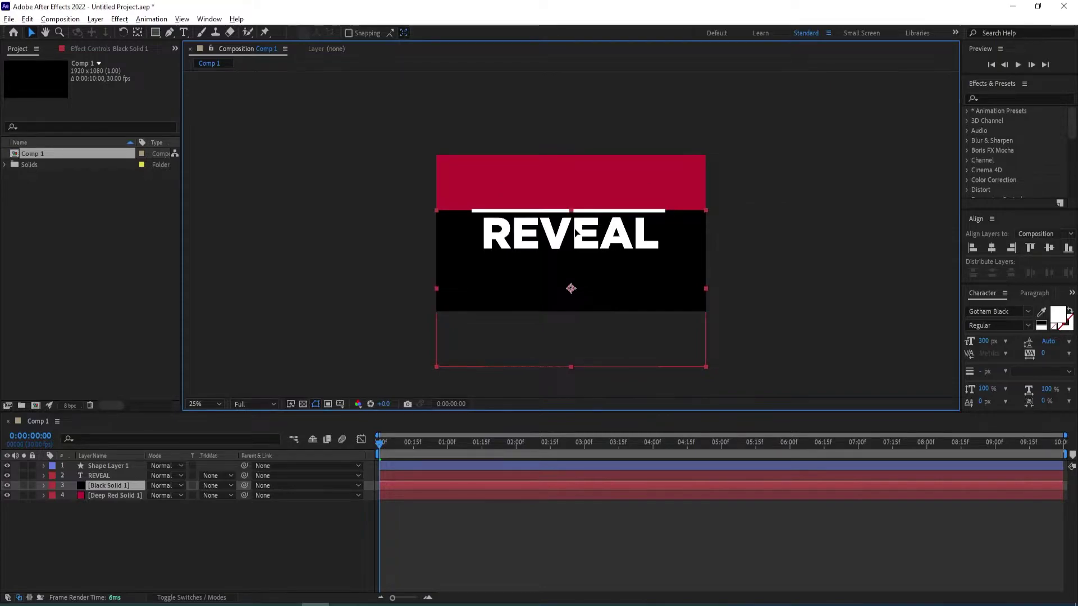
key(period)
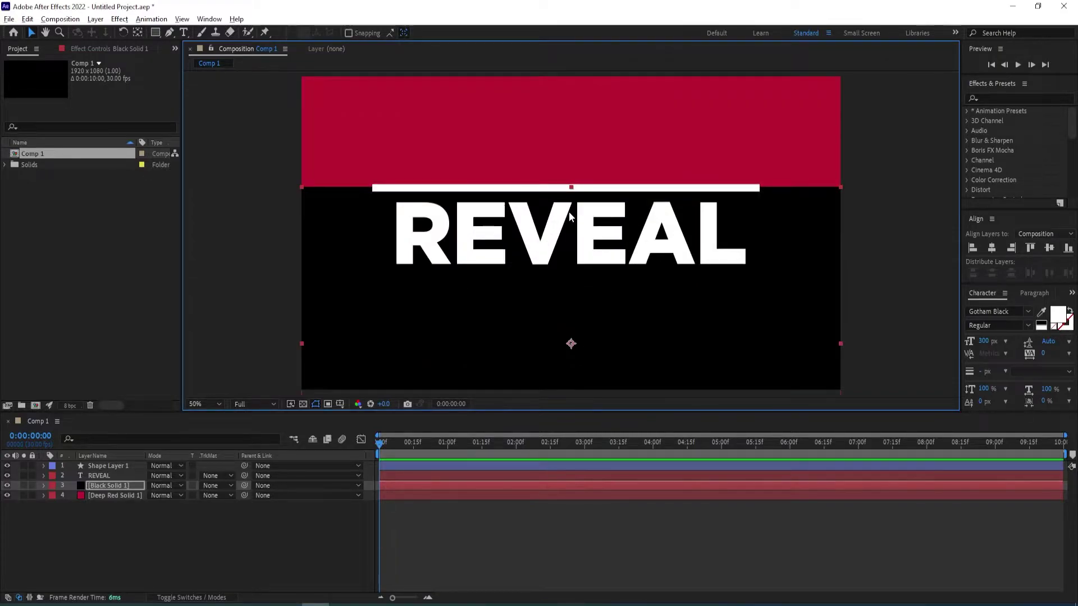
Parent the black solid to Shape Layer 1.
click(126, 506)
click(133, 485)
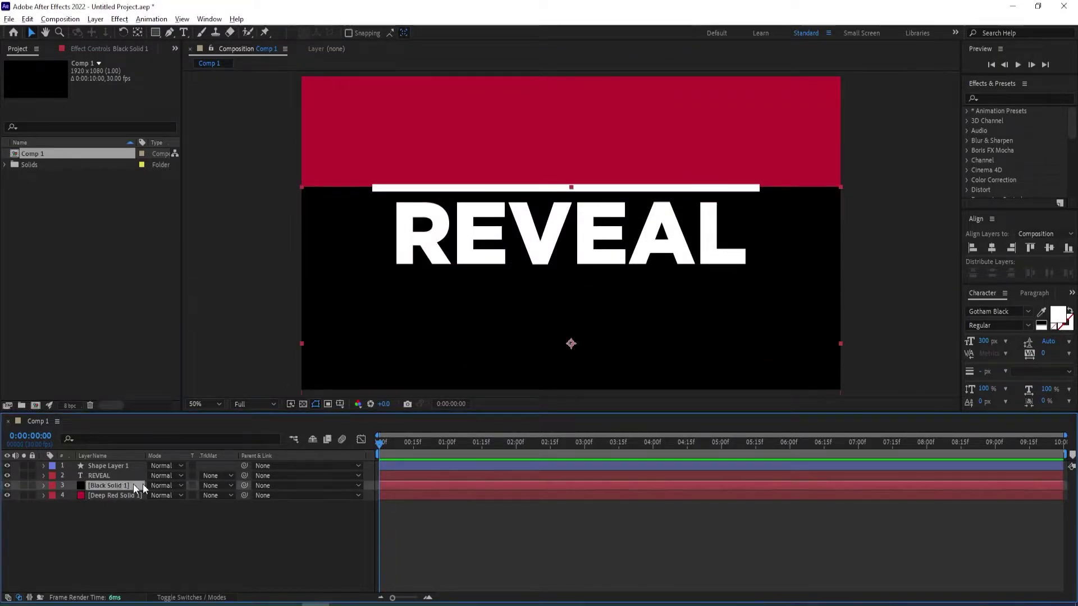
drag(246, 486, 113, 469)
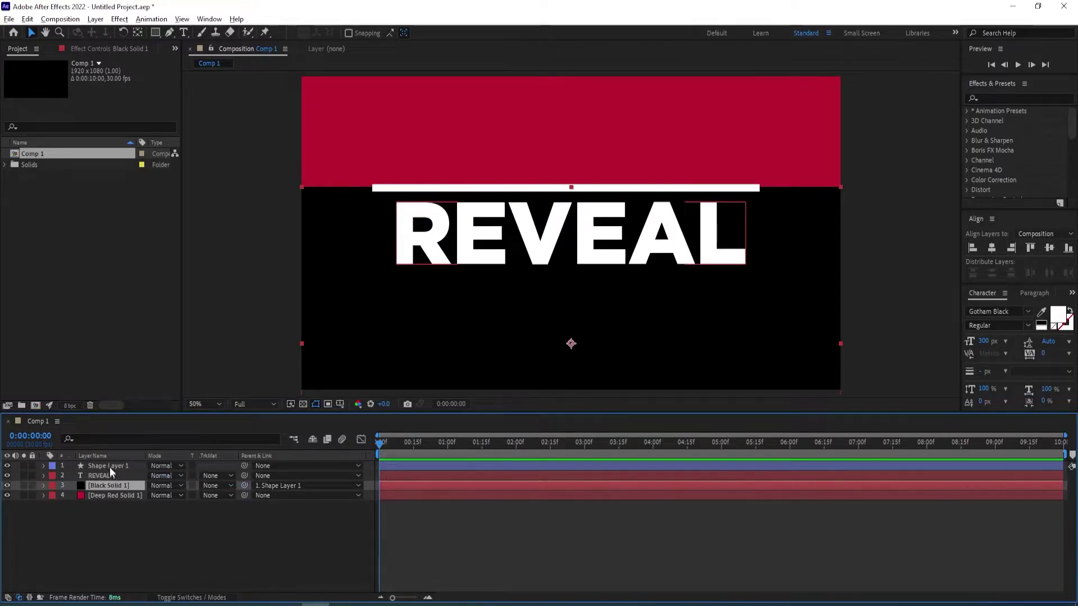
Show the Position property of Shape Layer 1 and test shifting the line together with its parented solid.
click(110, 467)
key(p)
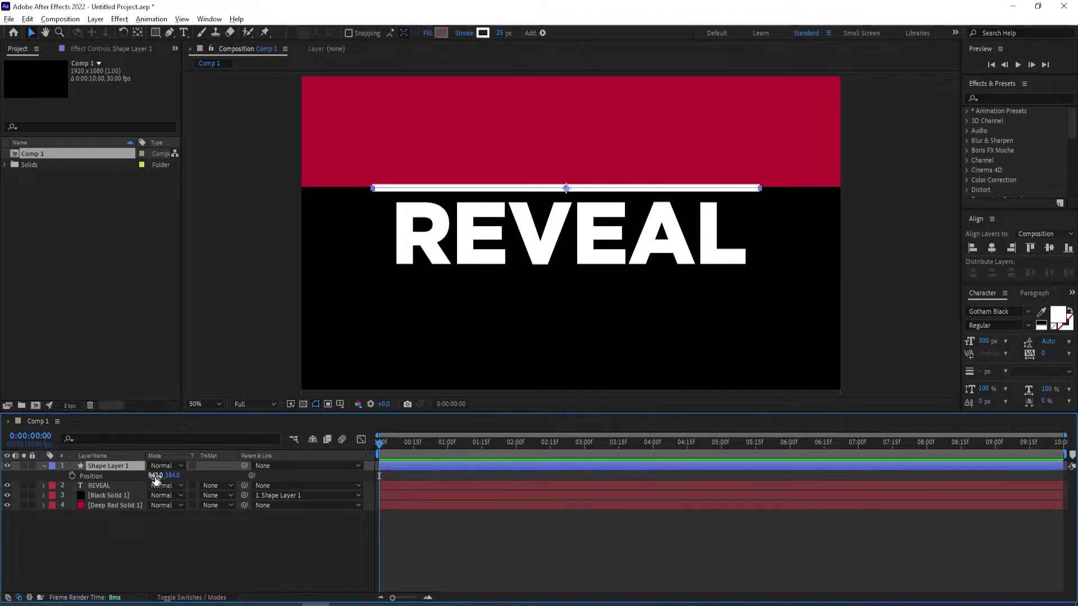
mouse_move(161, 477)
mouse_down()
mouse_move(203, 473)
mouse_move(166, 477)
mouse_up()
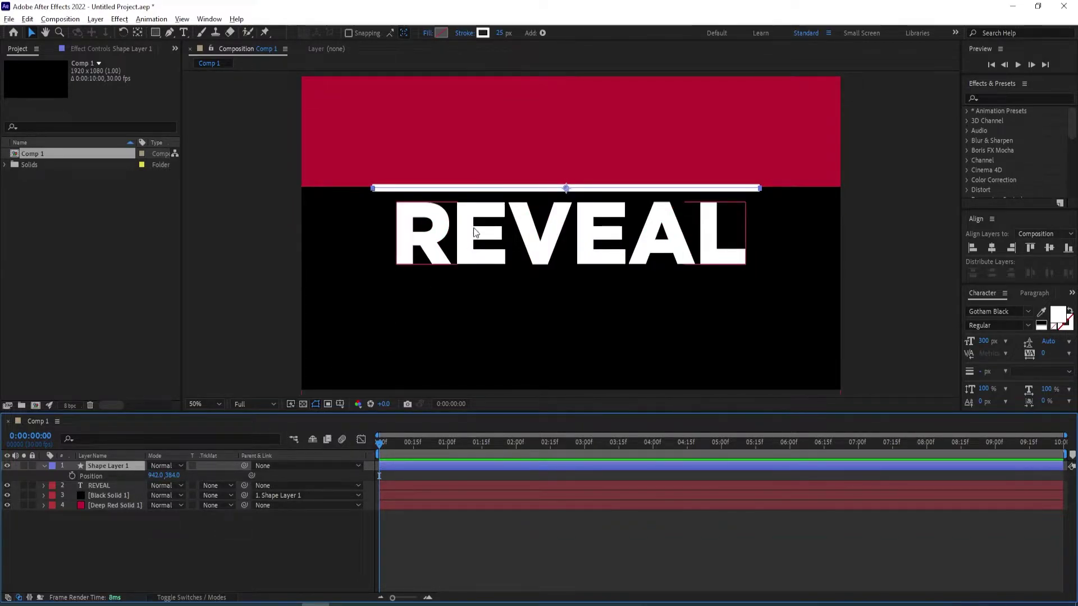
key(comma)
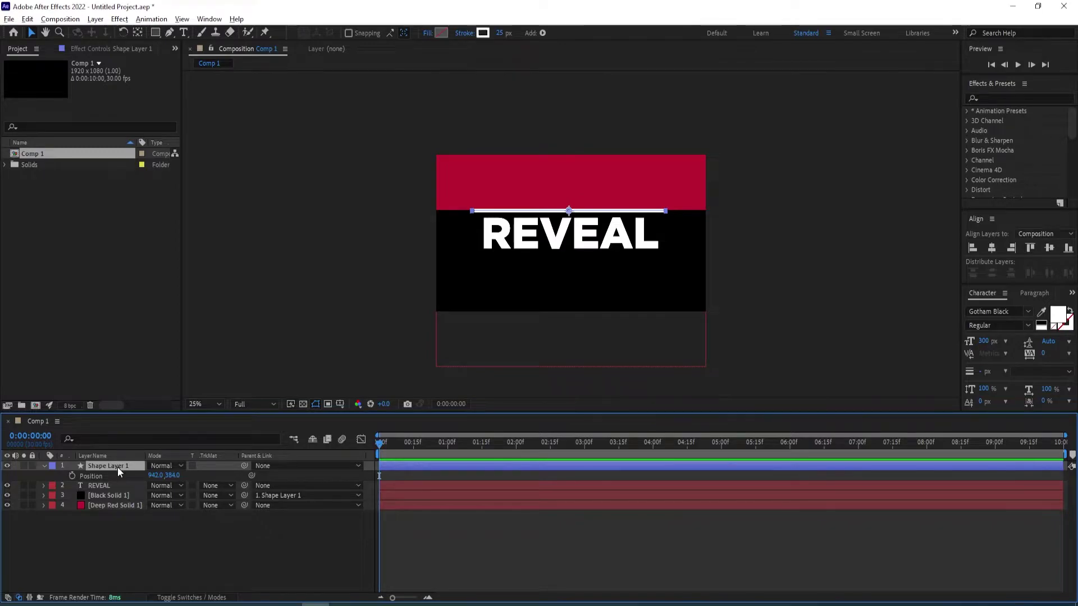
Move the REVEAL text layer below the black solid in the layer stack.
click(109, 486)
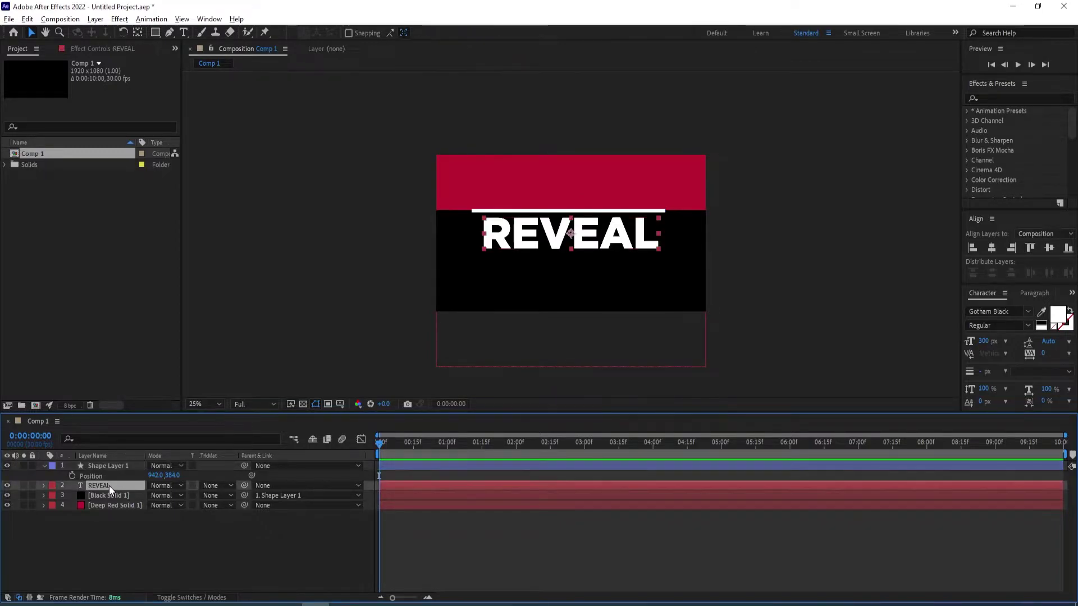
click(116, 467)
click(113, 496)
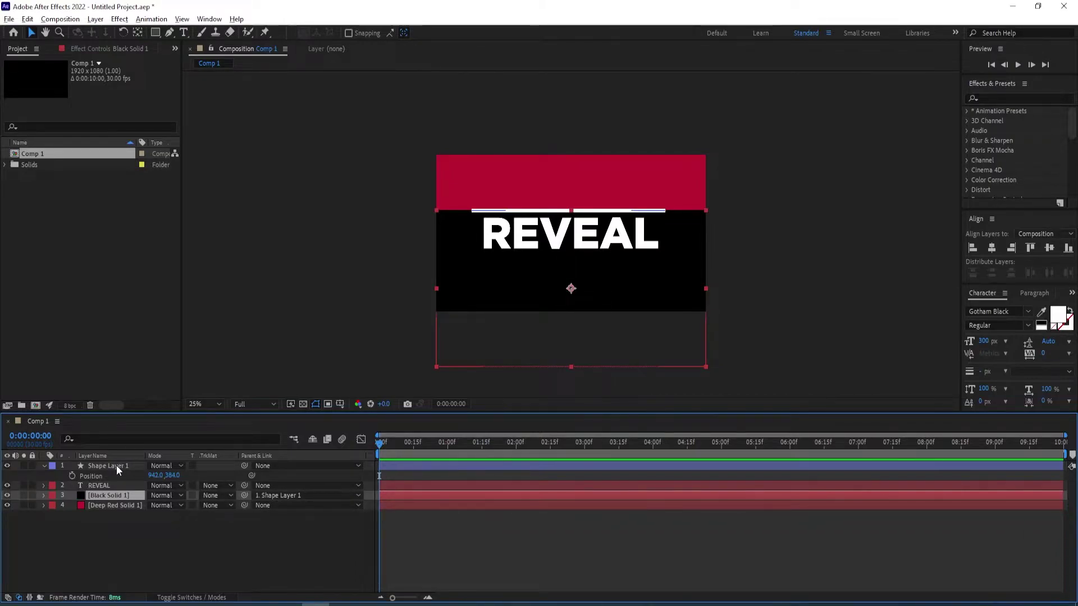
drag(105, 485, 105, 497)
Set the REVEAL layer's track matte to Alpha Inverted, using the black solid above it.
click(117, 487)
click(117, 503)
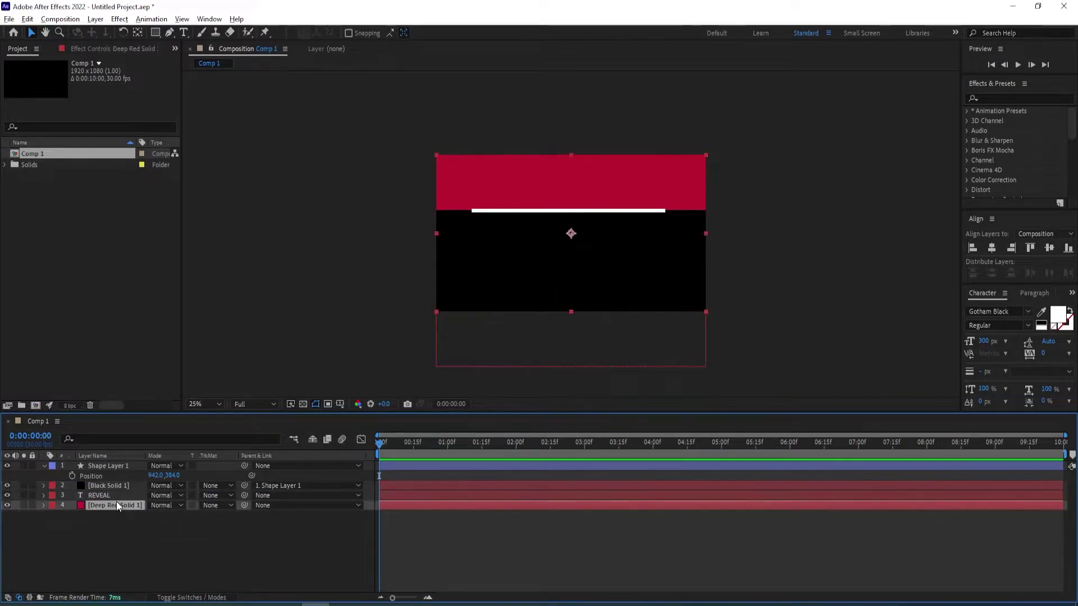
click(126, 497)
click(219, 496)
click(236, 539)
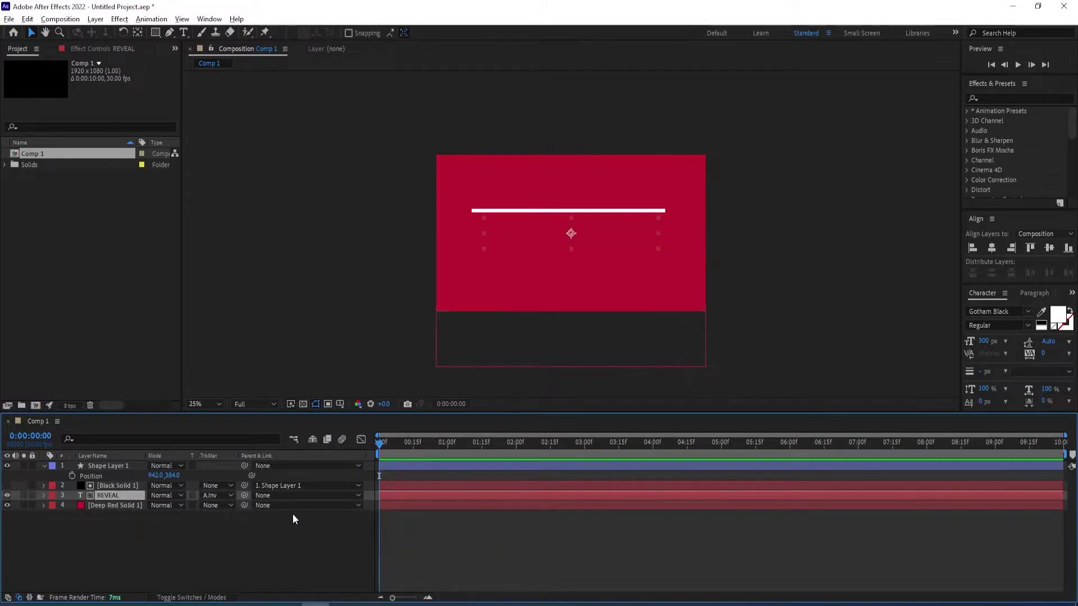
Keyframe the line's Position at 0 seconds and lower it beneath the text to Y 754 at 1 second.
click(116, 466)
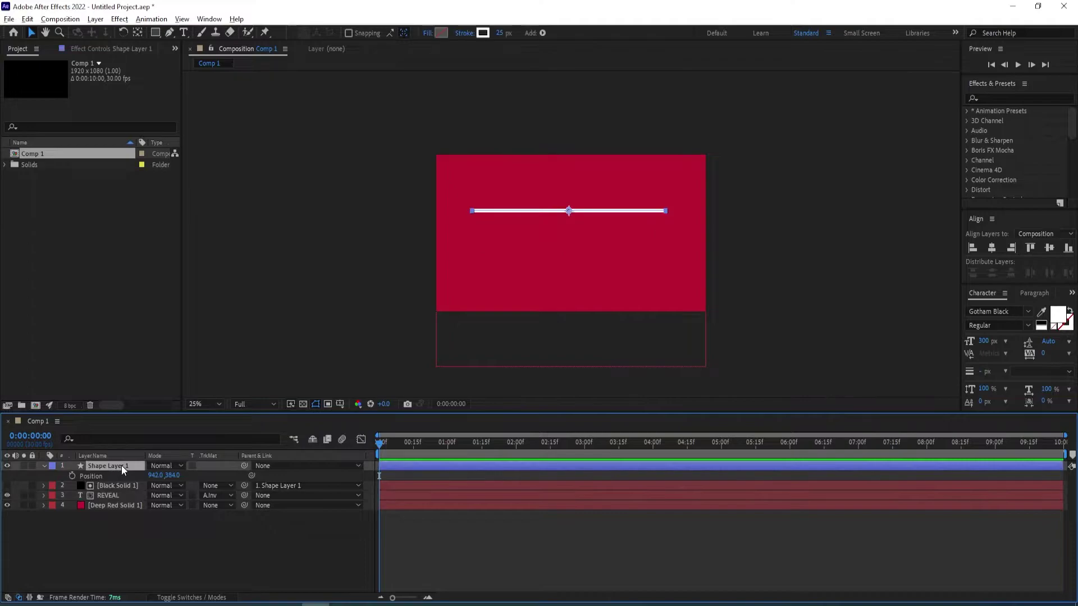
click(73, 476)
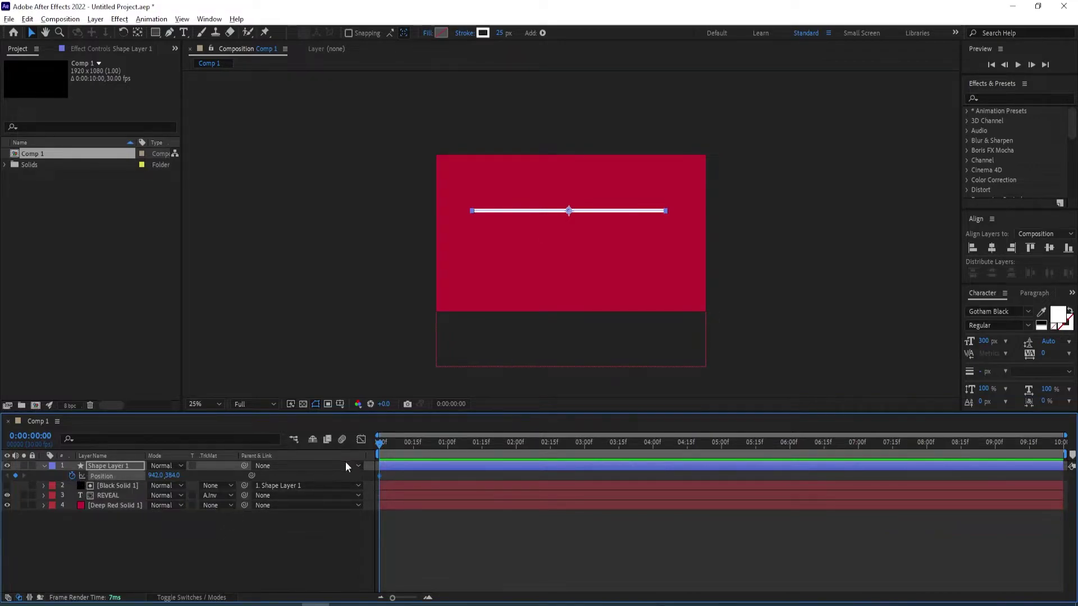
drag(384, 447, 448, 449)
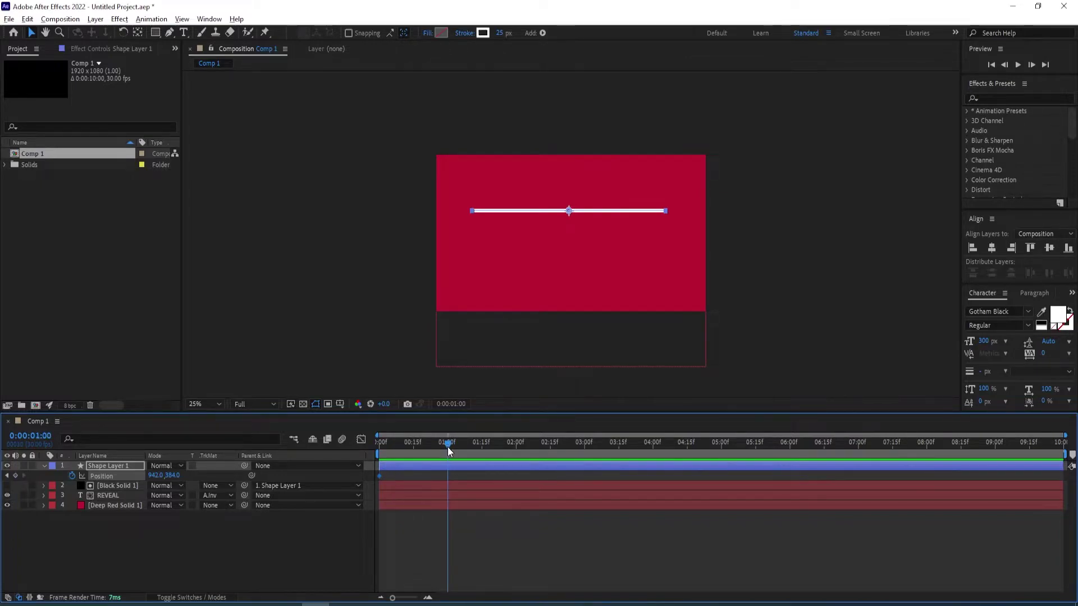
drag(175, 475, 193, 476)
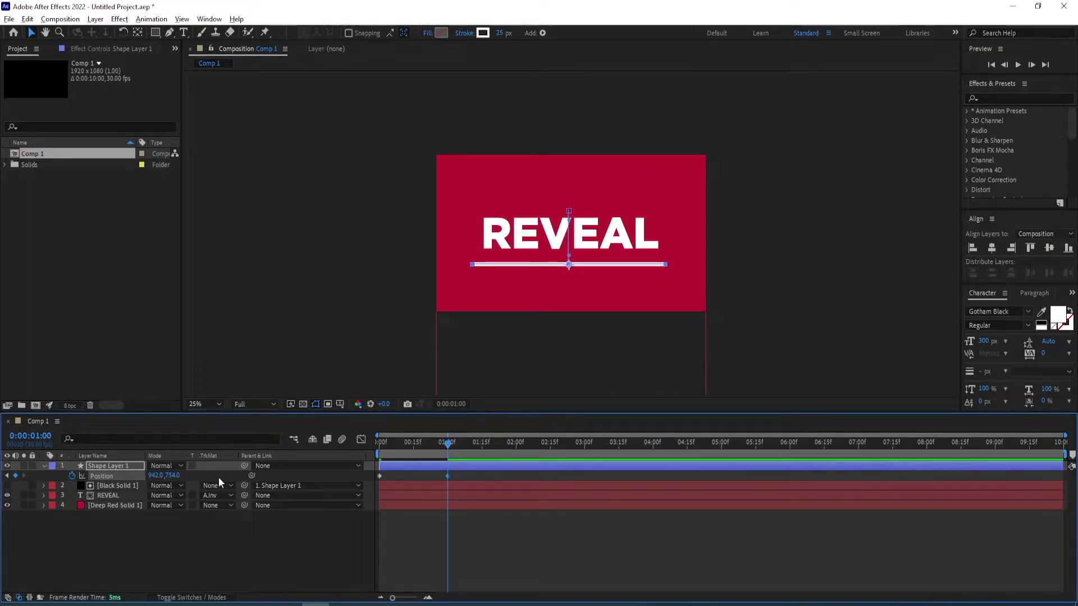
Apply Easy Ease to both Position keyframes and reshape the speed graph for a fast start and long slow-down.
drag(468, 472, 372, 489)
key(F9)
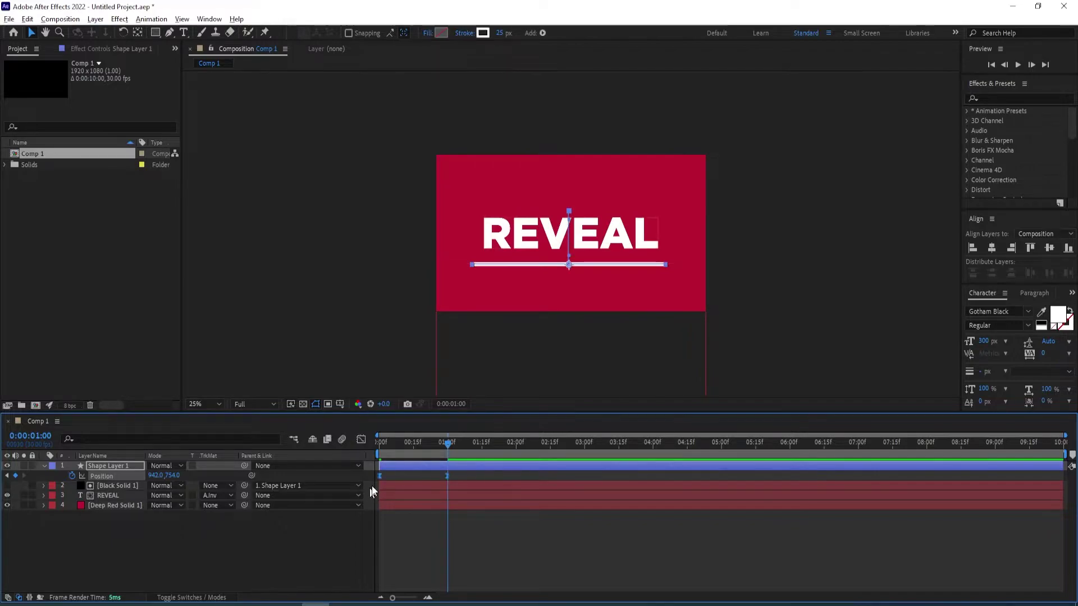
click(361, 441)
drag(440, 563, 413, 567)
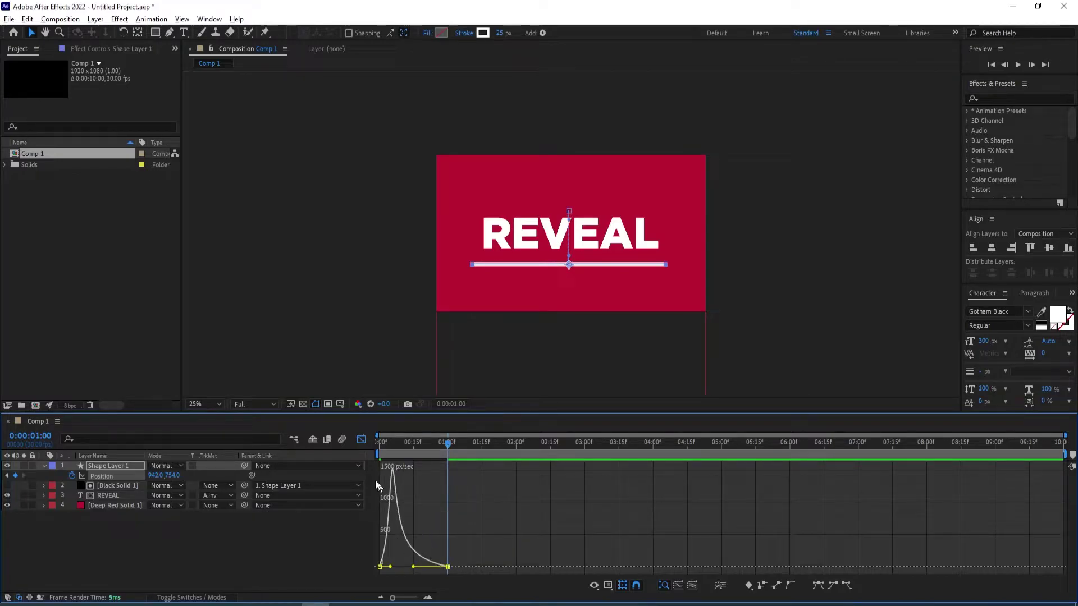
click(361, 439)
Preview the line and text reveal animation from the start of the composition.
key(Home)
key(space)
key(space)
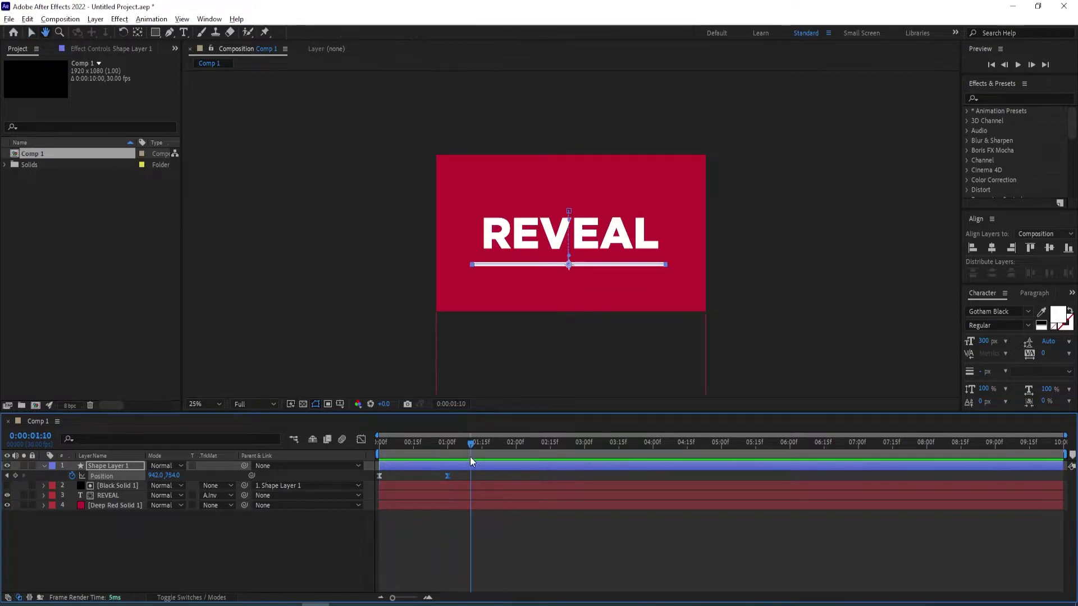
Add a Position keyframe on the line at 2 seconds and paste a copy of its first Position keyframe at 3 seconds.
drag(470, 443, 449, 447)
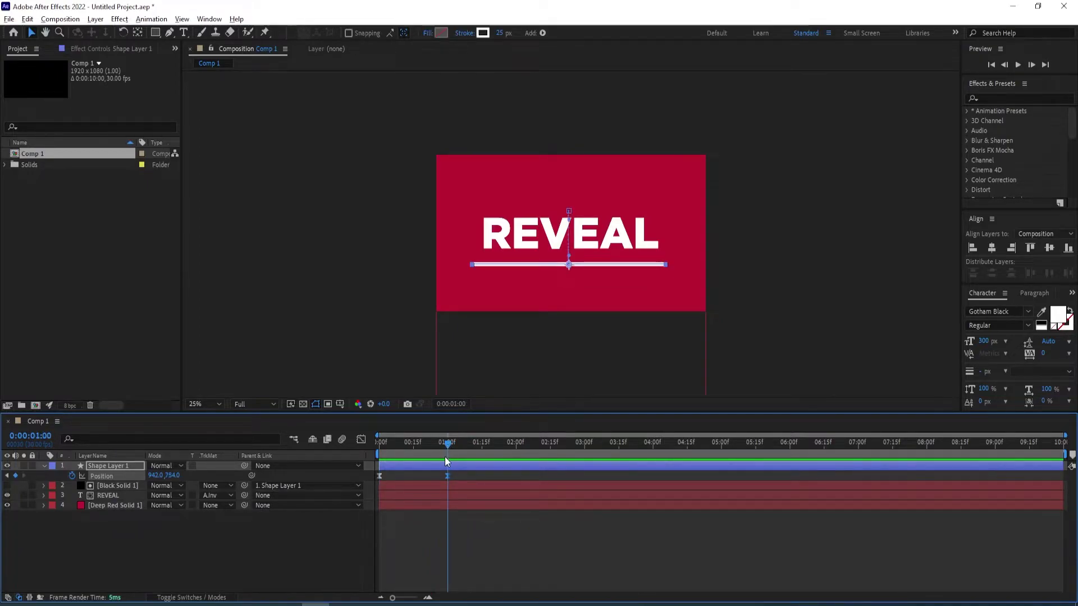
drag(447, 446, 518, 448)
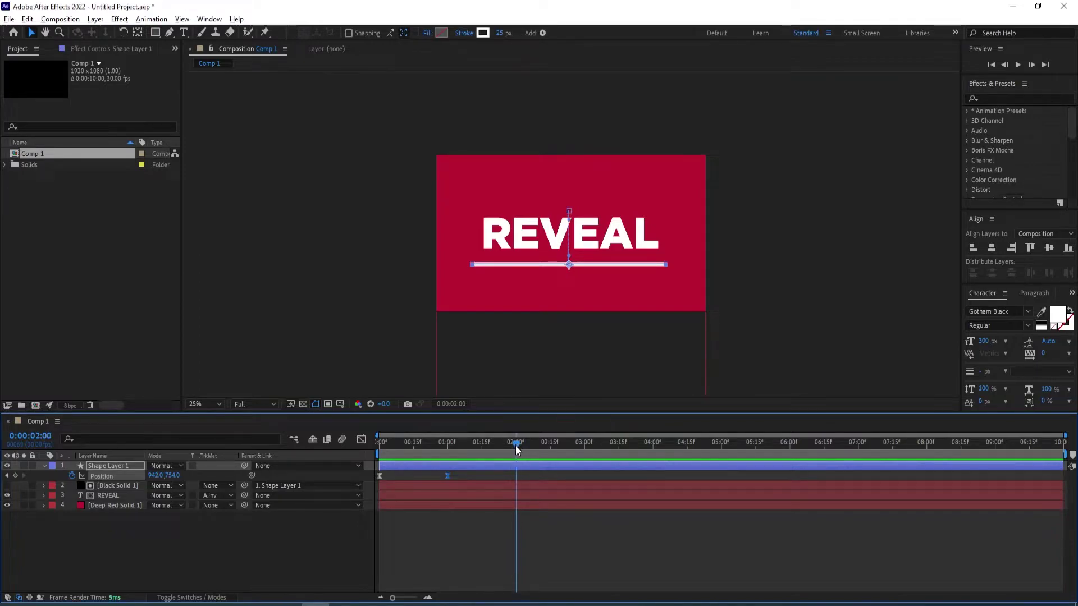
click(16, 475)
drag(588, 443, 583, 446)
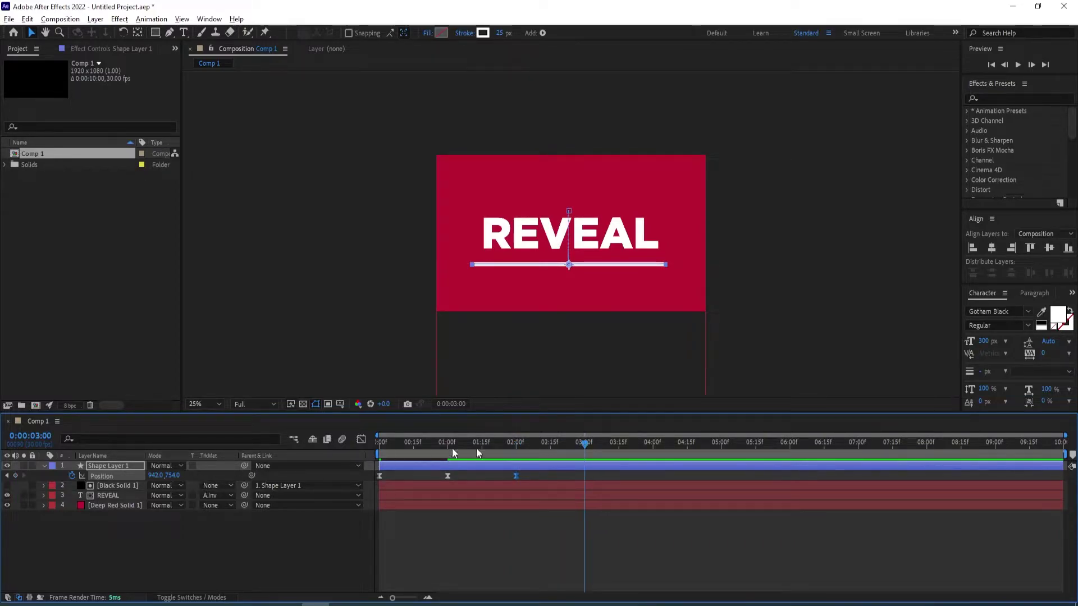
click(378, 476)
key(ctrl+v)
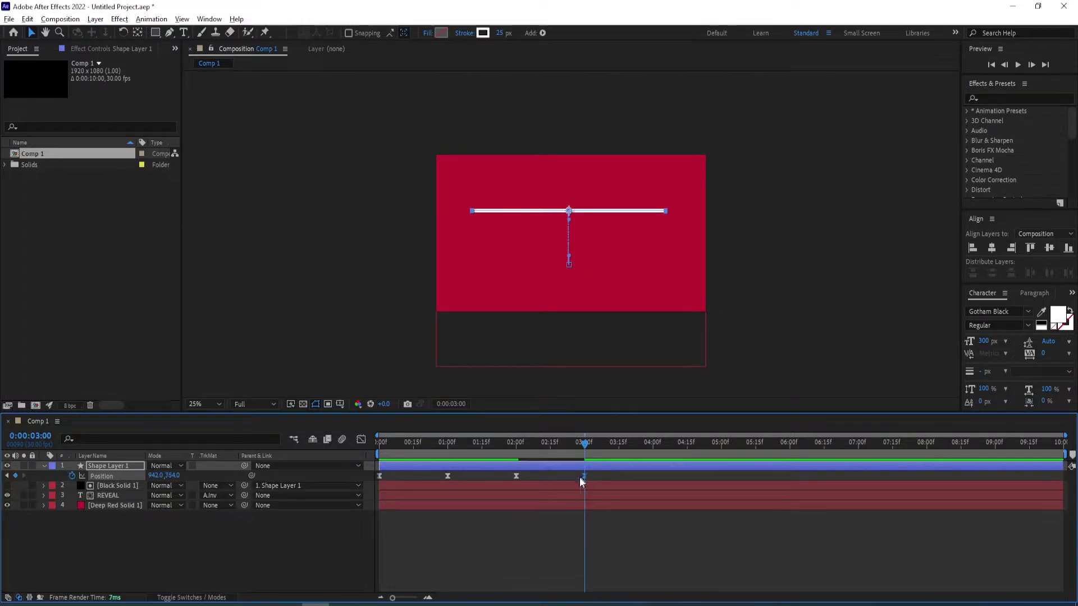
Preview the line's return movement around 2 to 3 seconds.
drag(583, 444, 550, 450)
click(507, 455)
key(space)
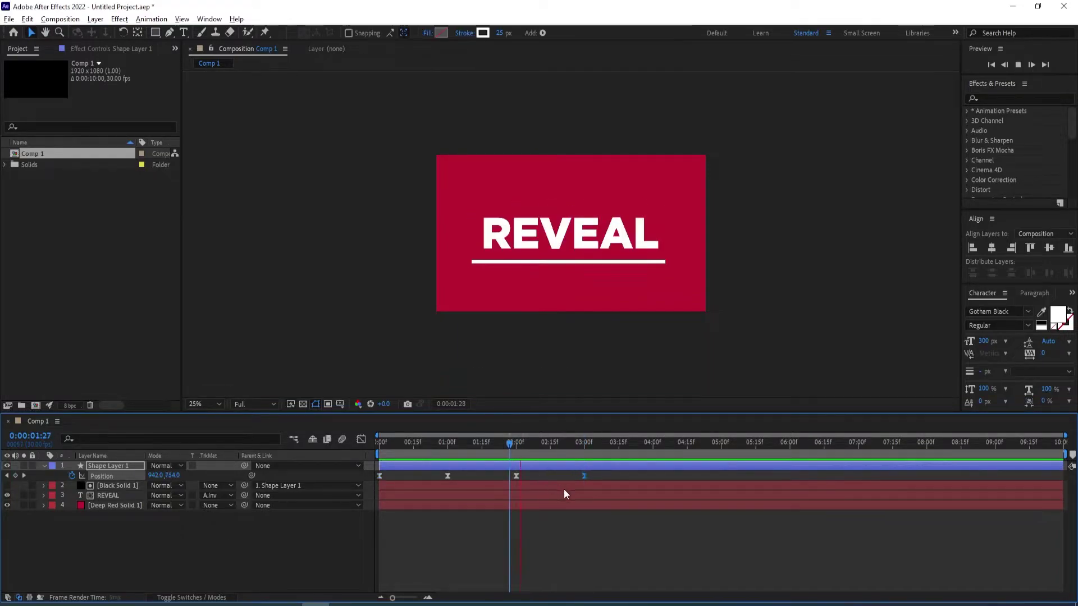
key(space)
Reshape the speed graph between the 2 and 3 second Position keyframes for a longer slow-down, and preview from the start.
drag(594, 473, 511, 481)
click(360, 440)
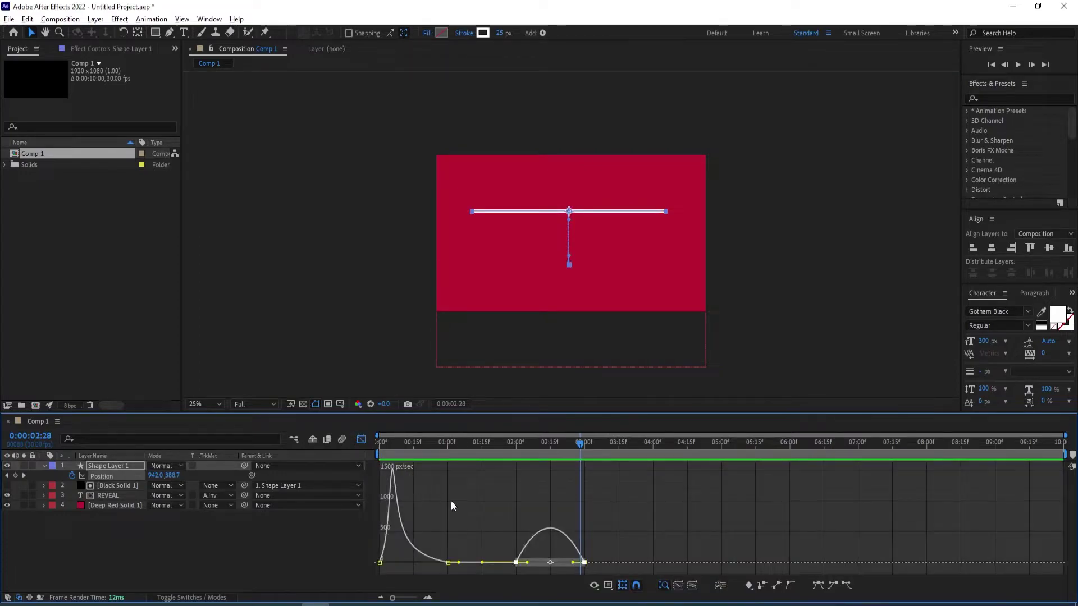
drag(573, 562, 550, 562)
click(361, 439)
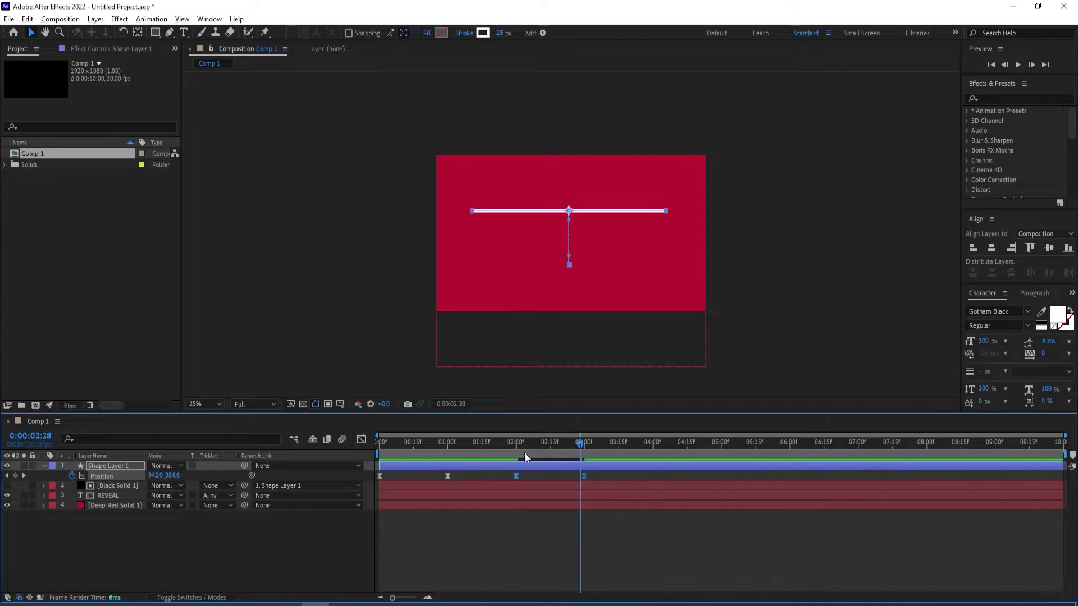
drag(577, 445, 338, 475)
key(space)
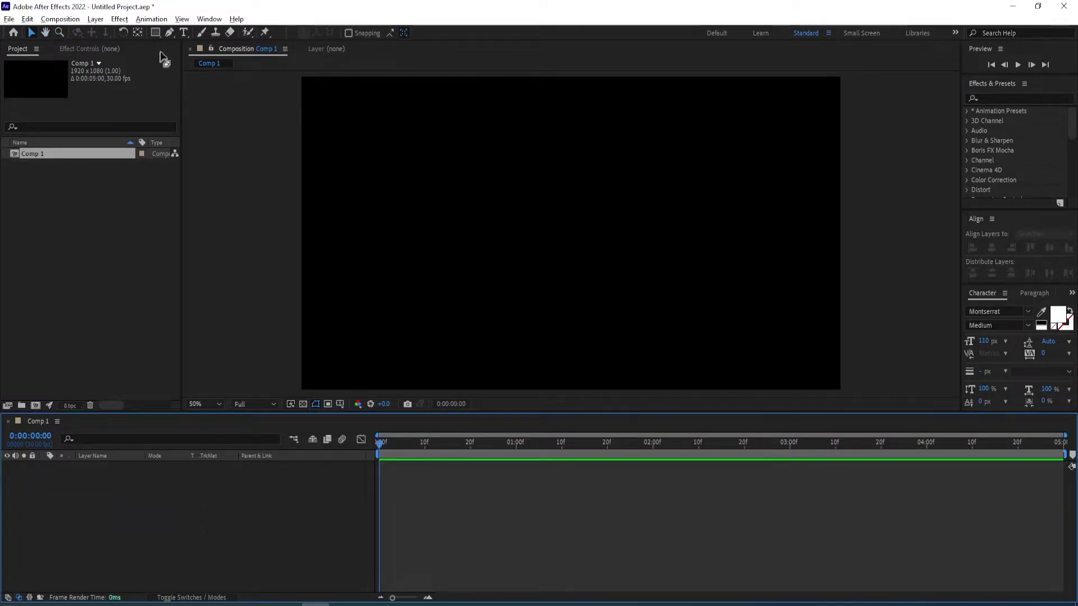
Draw a straight horizontal line with a white 15 px stroke in the lower part of the empty composition using the Pen tool.
click(169, 32)
click(422, 334)
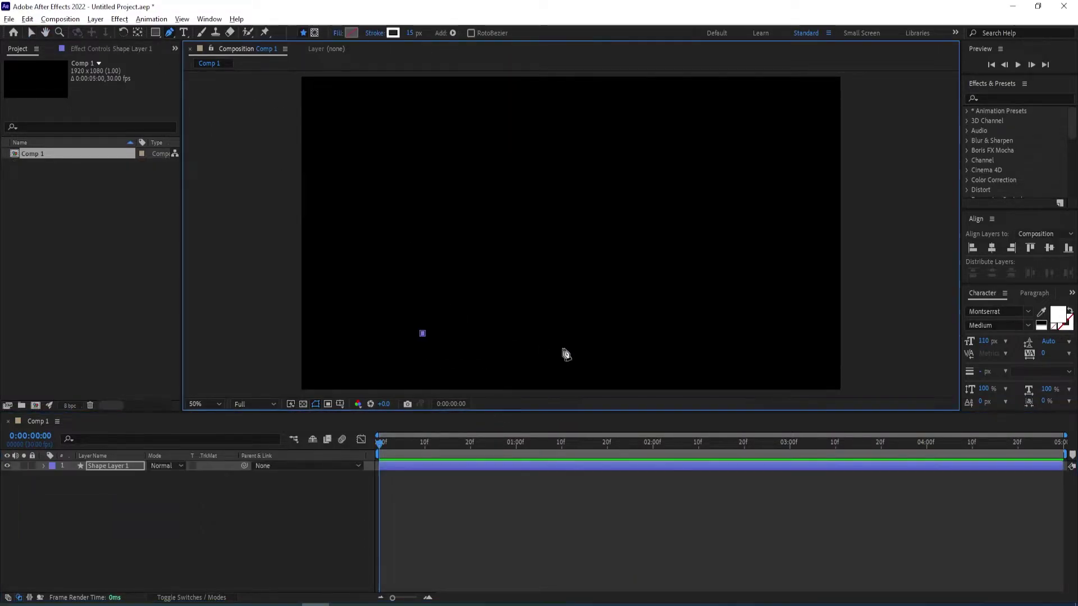
click(684, 334)
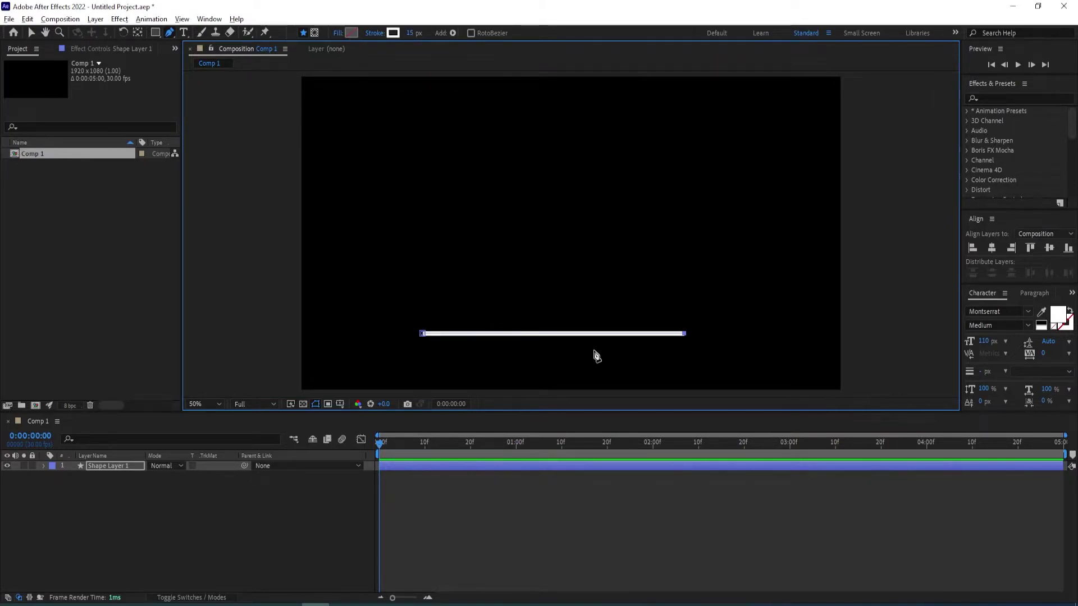
Center the line horizontally and vertically in the composition, and center its anchor point on the line.
click(118, 465)
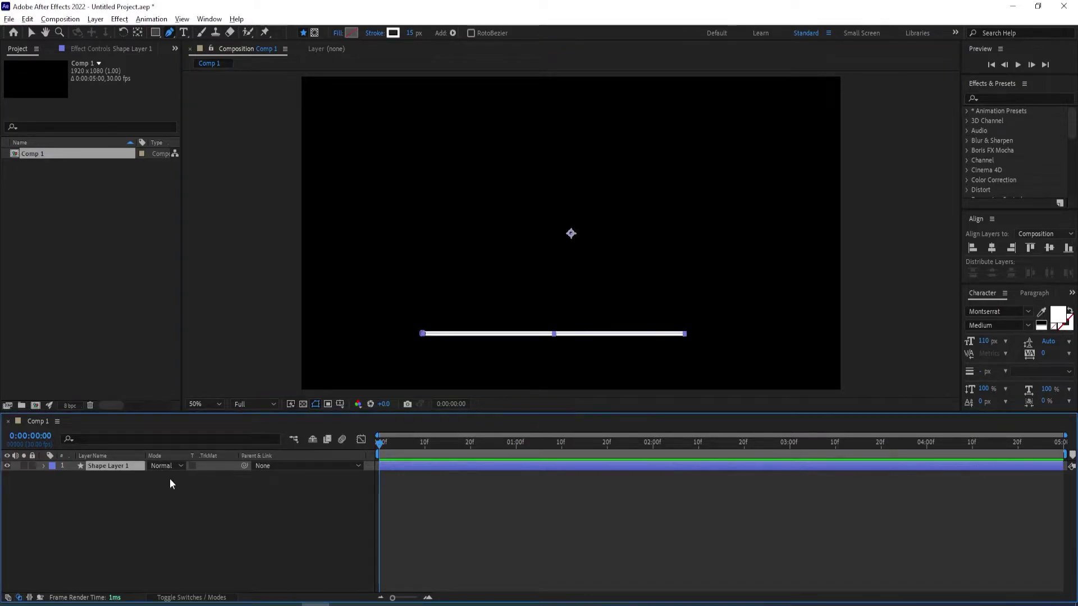
click(991, 247)
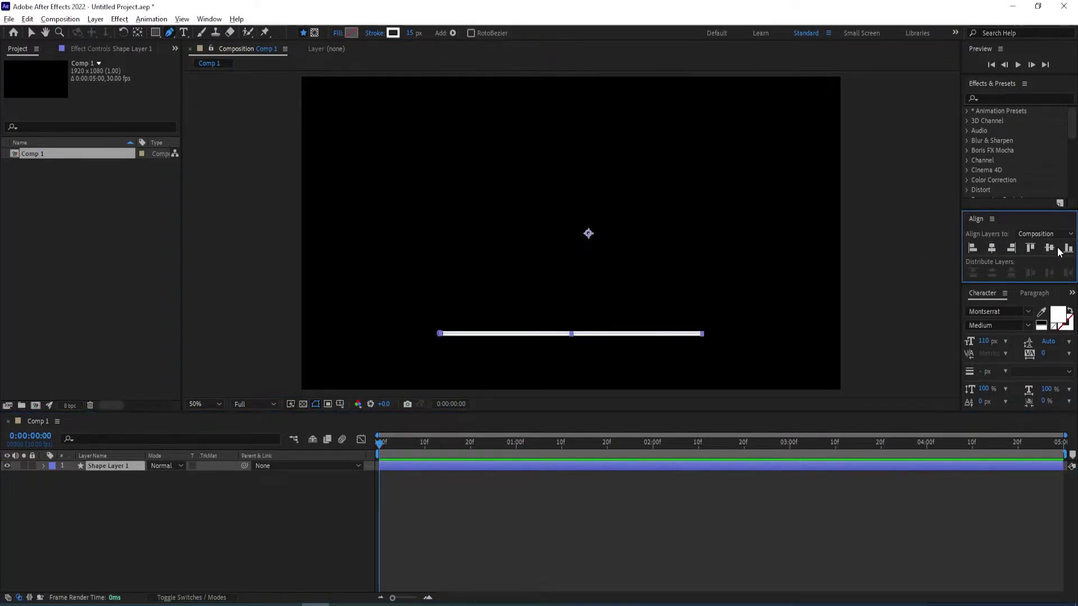
click(1049, 248)
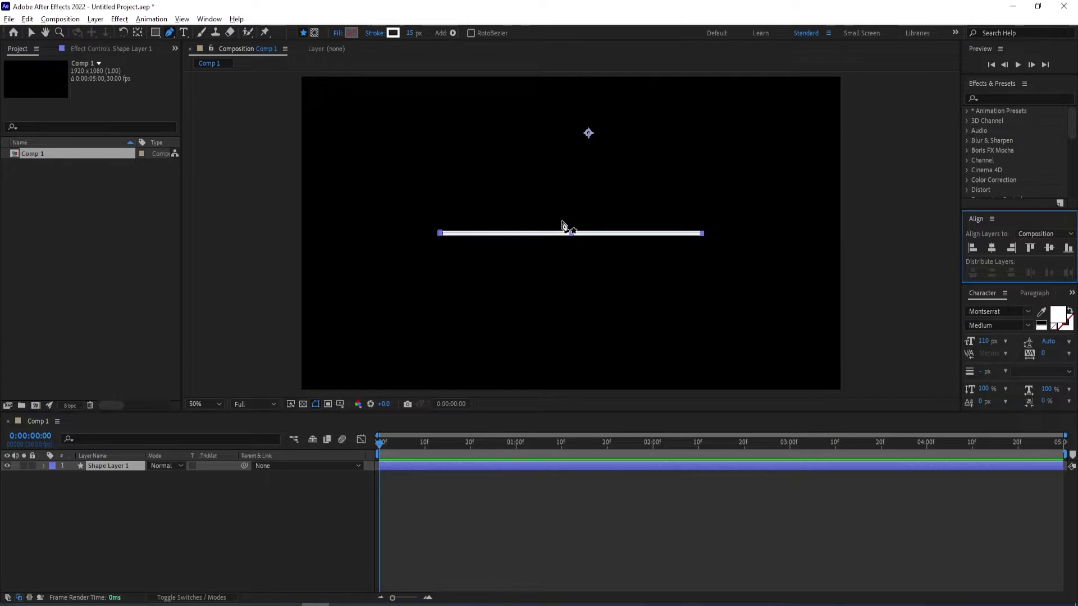
key(ctrl+alt+Home)
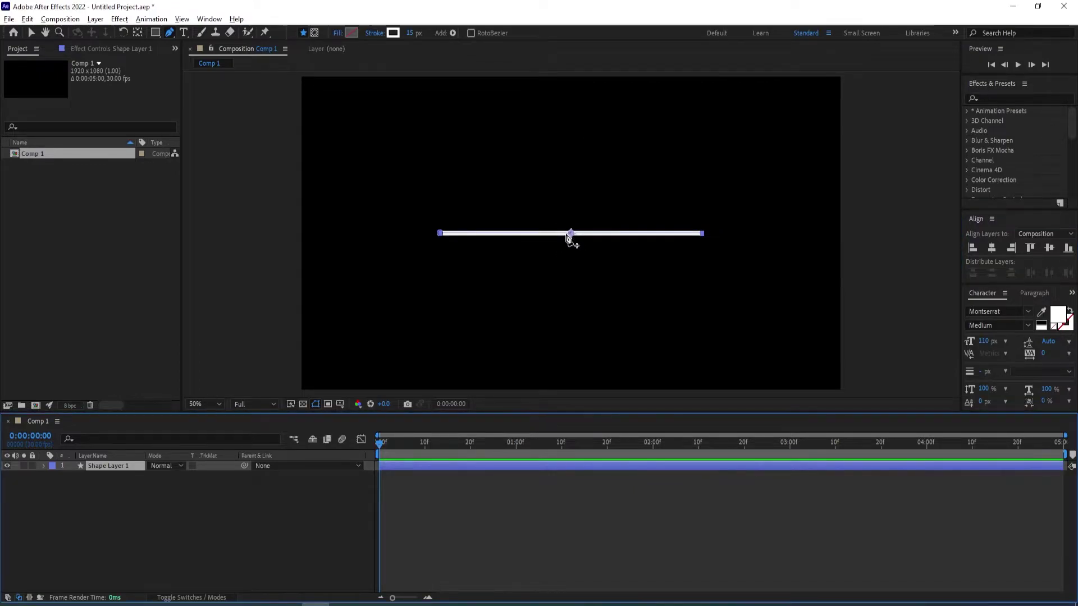
Add Trim Paths to the contents of Shape Layer 1.
click(42, 466)
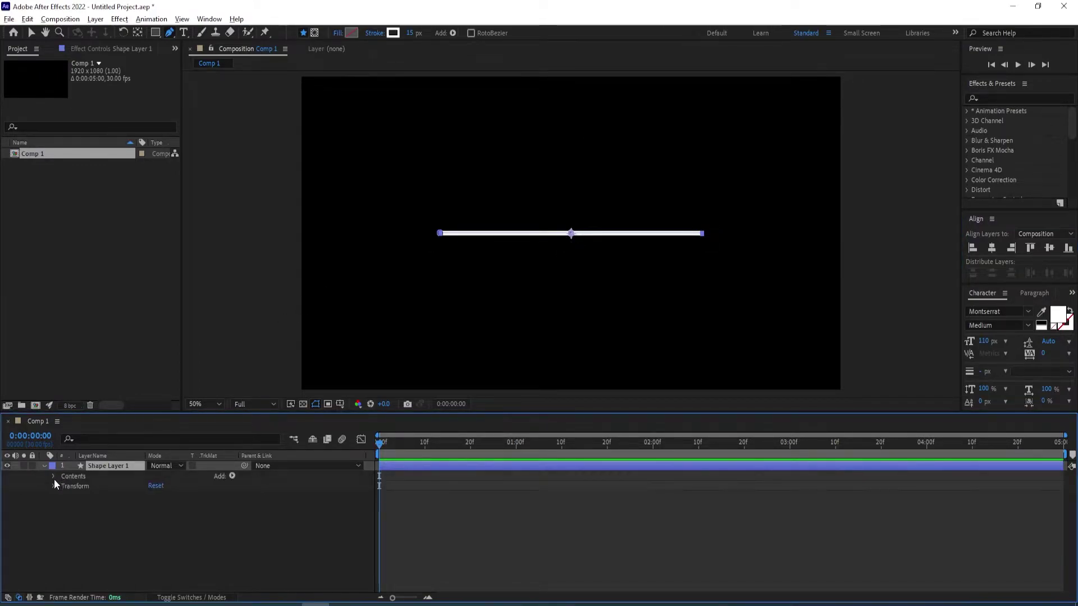
click(53, 476)
click(54, 476)
click(232, 476)
click(275, 413)
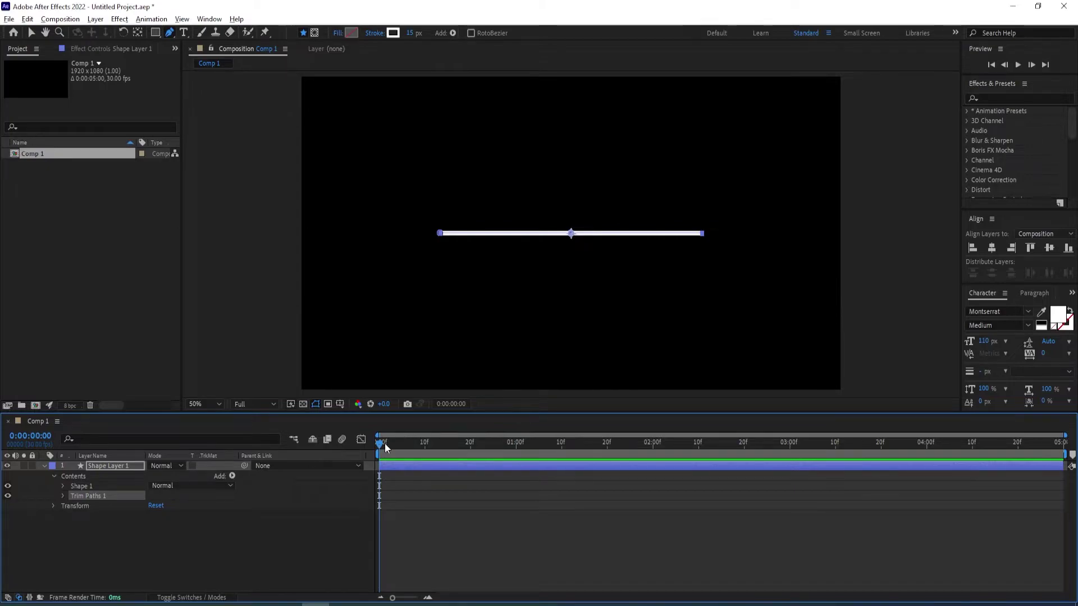
Keyframe the Trim Paths End value at 1 second and set it to 0%.
drag(393, 446, 516, 447)
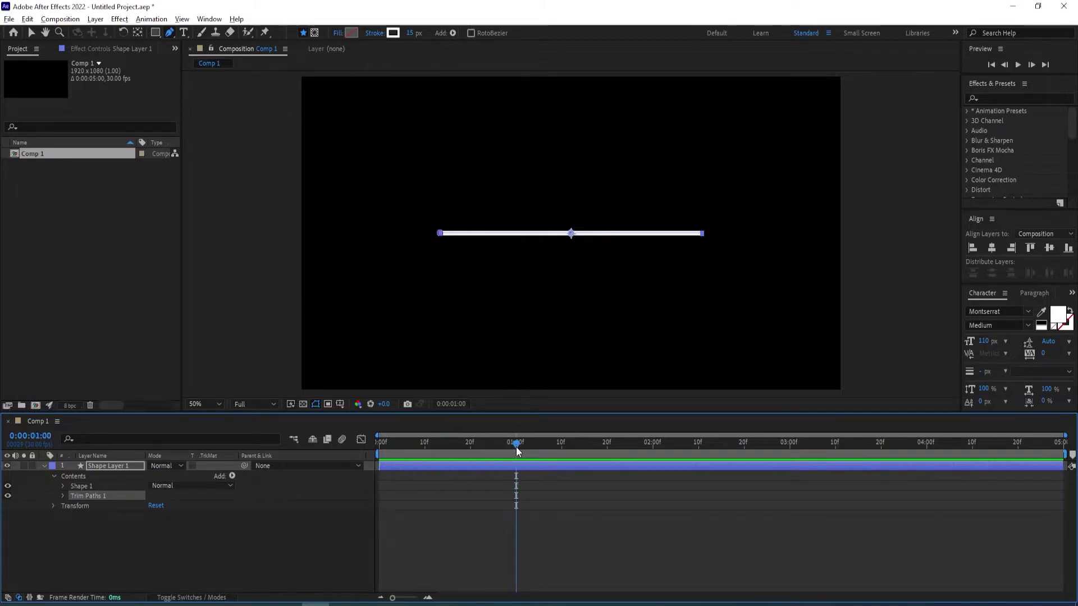
click(63, 496)
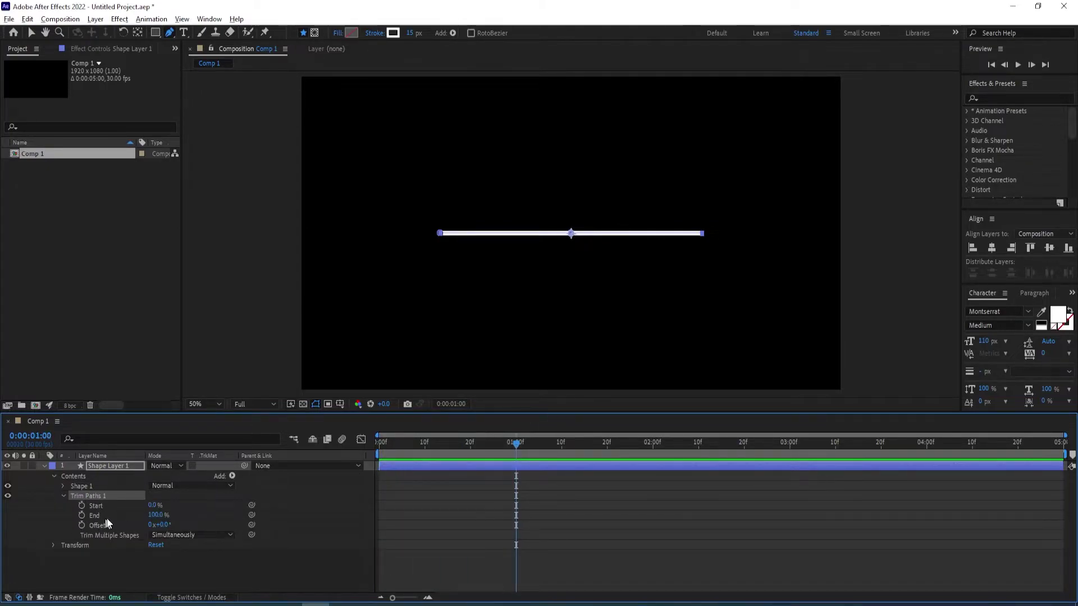
click(81, 515)
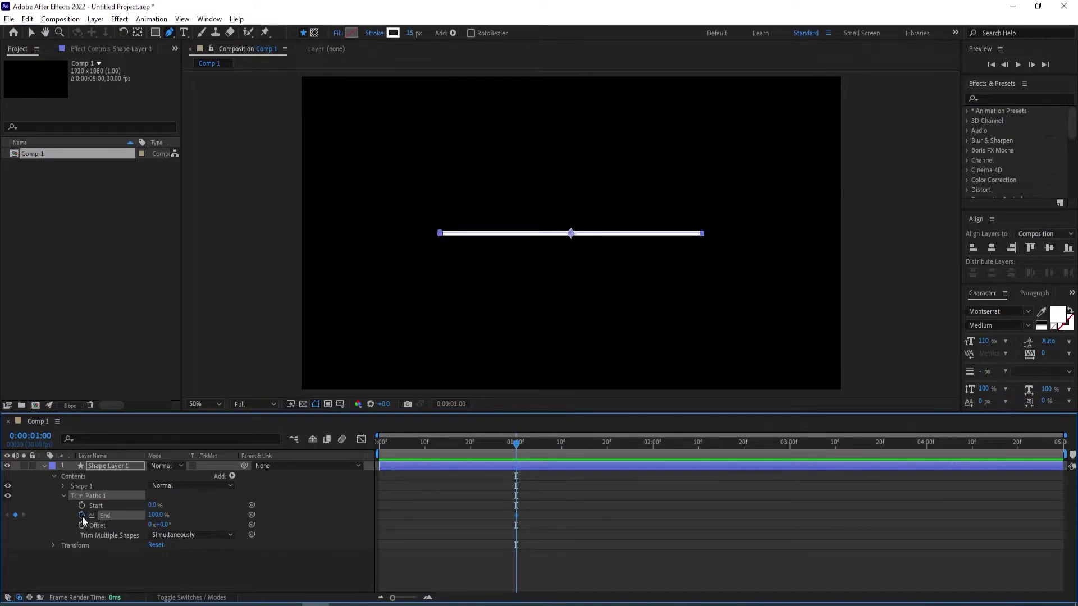
click(155, 515)
text(00)
key(Return)
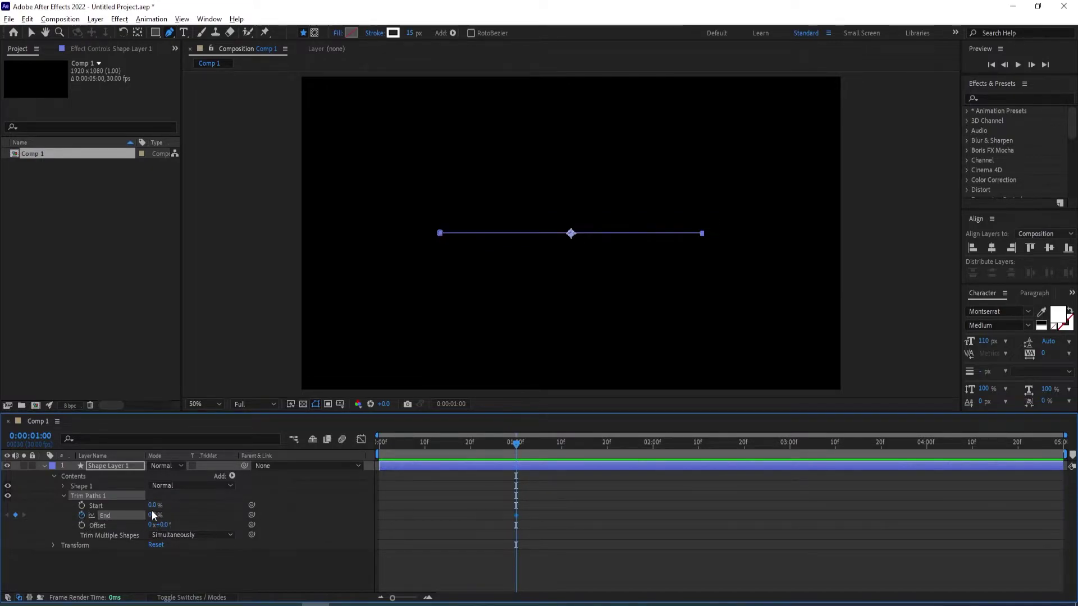
Set the Trim Paths End value to 100% at 2 seconds.
drag(516, 448, 653, 451)
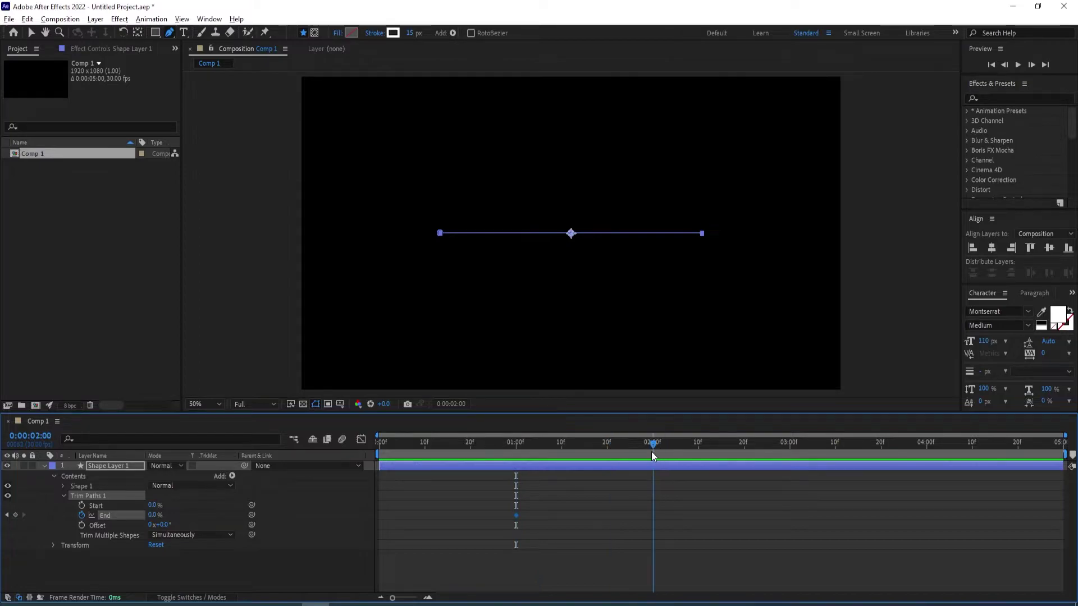
click(154, 515)
text(100)
key(Return)
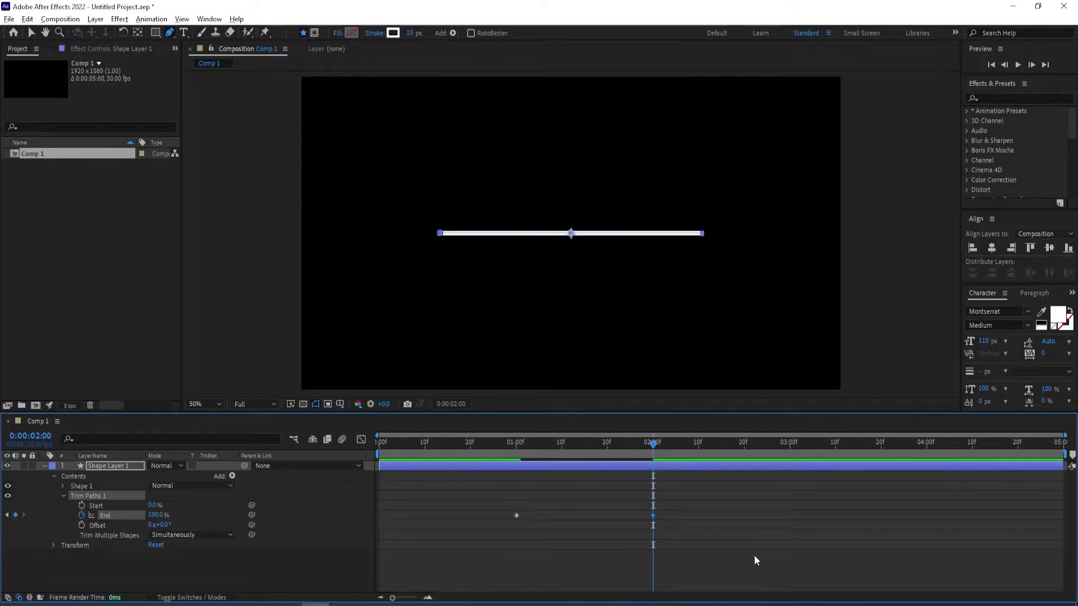
Apply Easy Ease to both Trim Paths End keyframes and preview the line drawing on.
drag(674, 504, 487, 537)
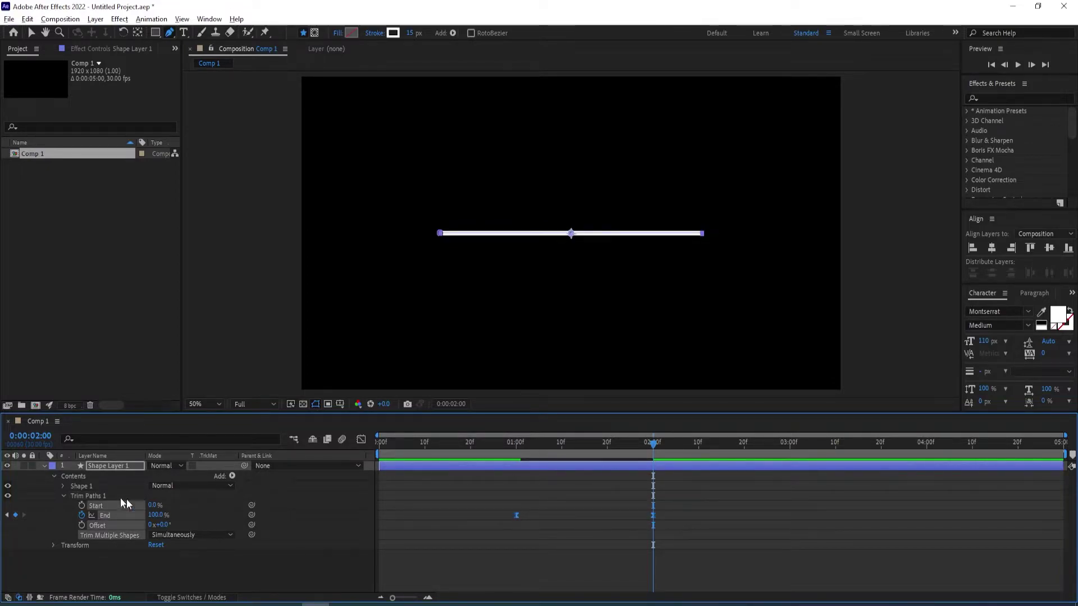
drag(647, 447, 509, 449)
key(space)
drag(667, 447, 653, 452)
Duplicate Shape Layer 1 and keyframe the Position of both line layers at 2 seconds.
click(44, 466)
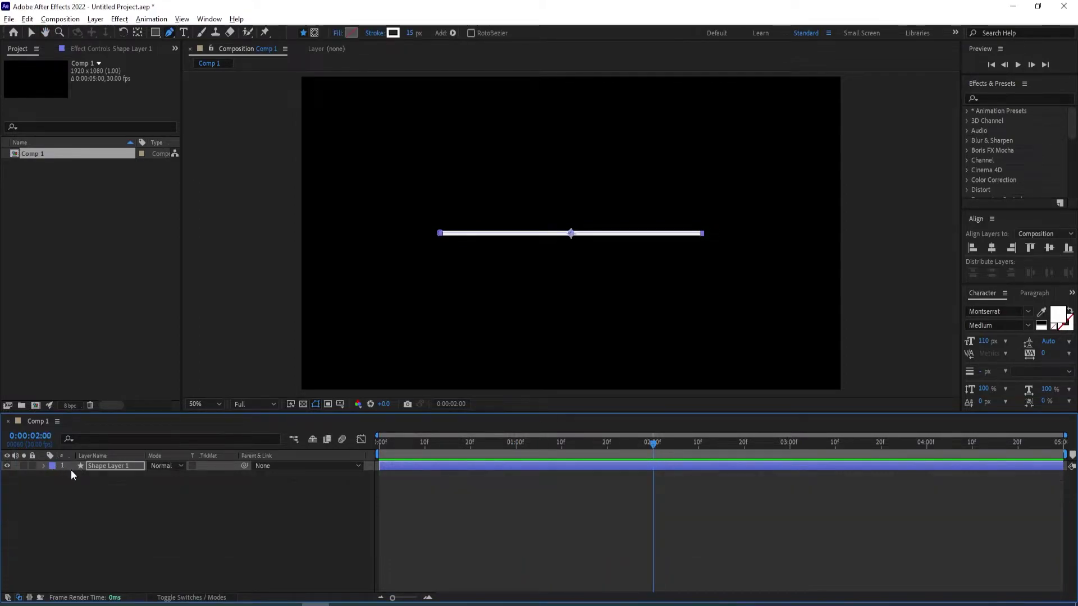
key(ctrl+d)
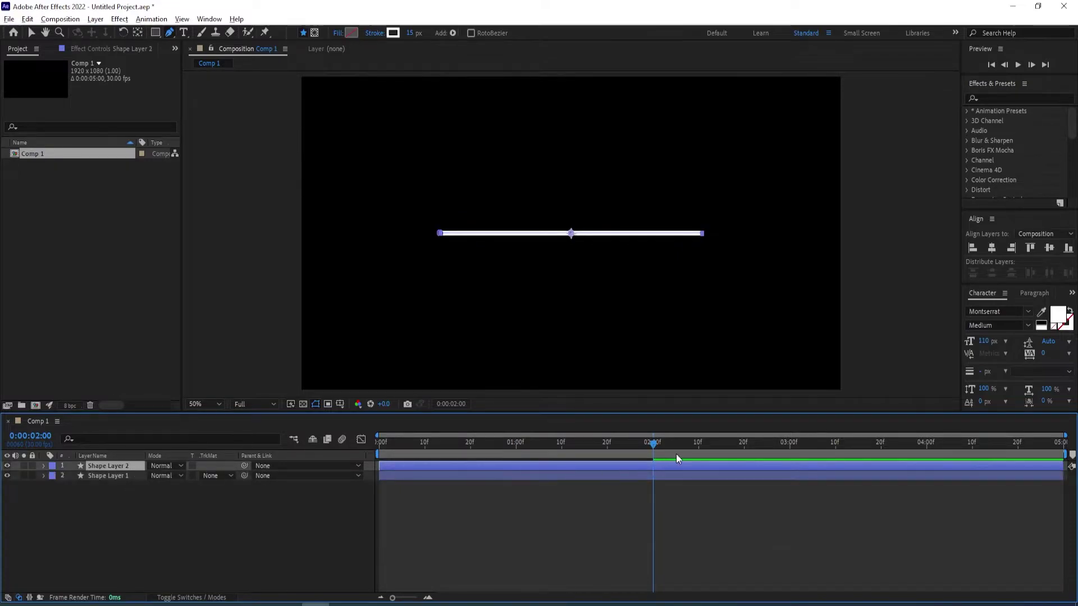
shift+click(112, 477)
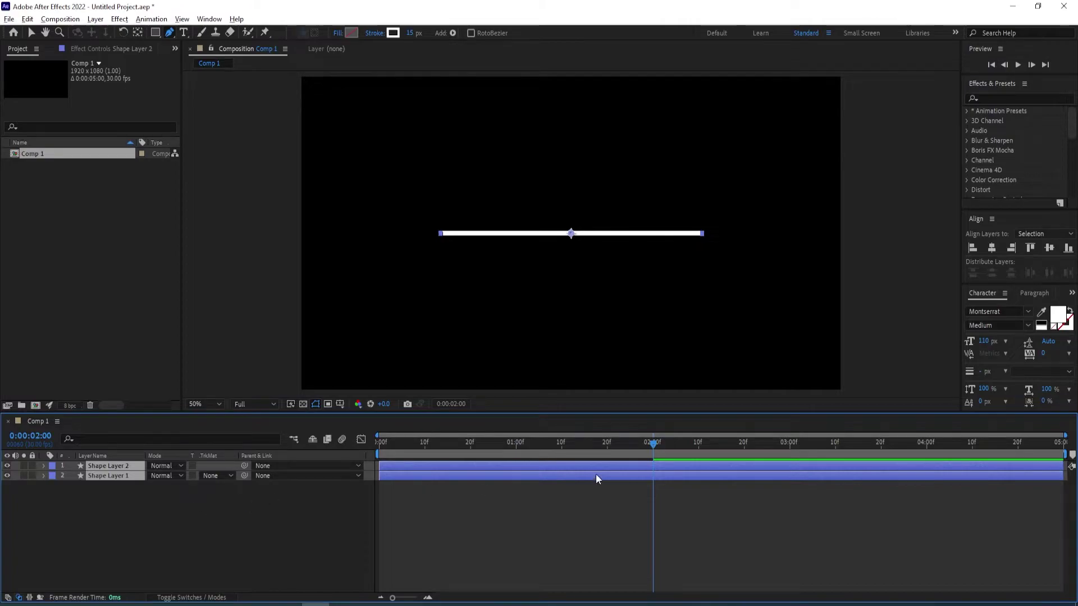
key(p)
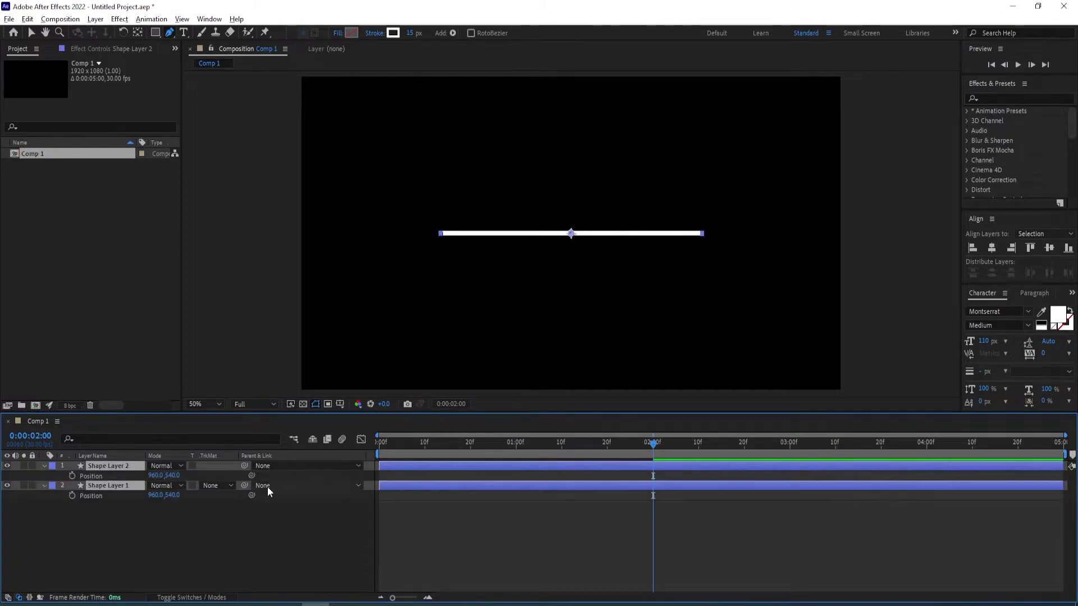
click(72, 475)
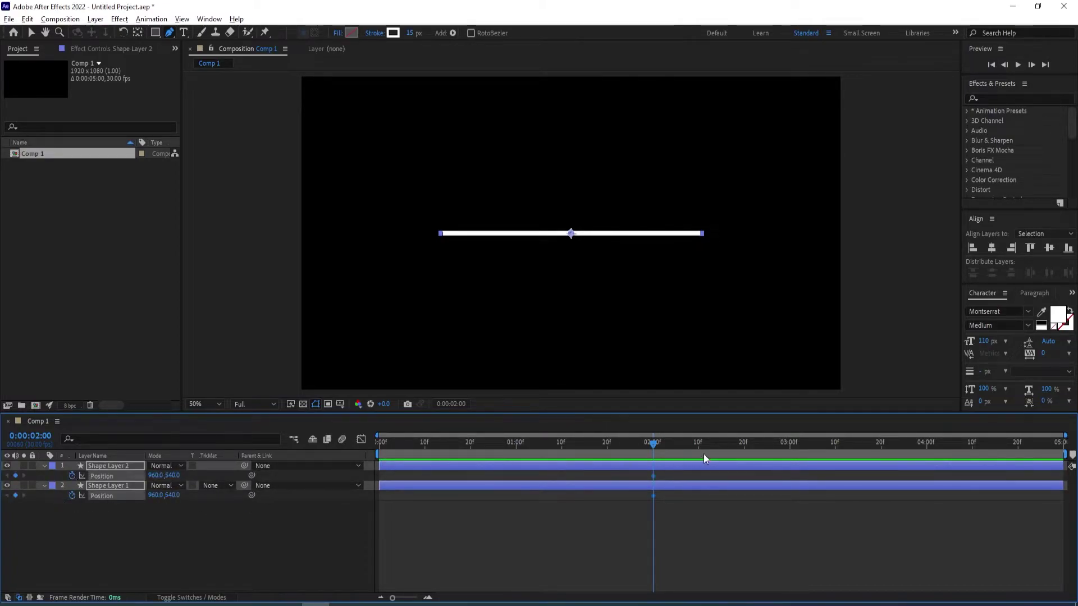
Add Position keyframes to both line layers at 3 seconds.
drag(654, 444, 793, 445)
click(16, 476)
click(180, 525)
At 3 seconds, offset Shape Layer 2's Y position by +150 to 690 and Shape Layer 1's by -150 to 390.
click(115, 467)
click(176, 475)
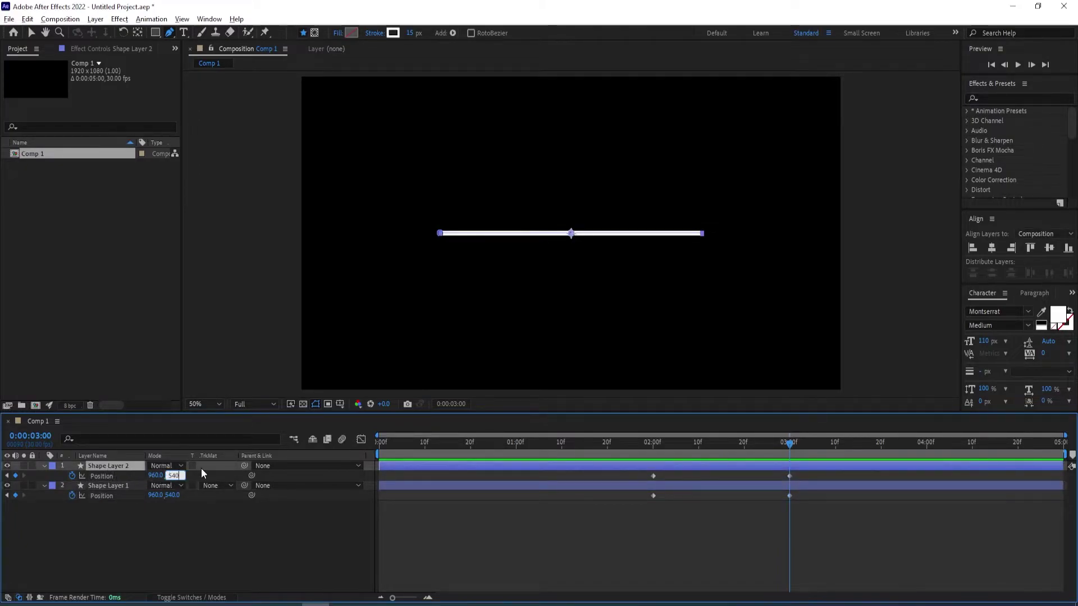
text(+150)
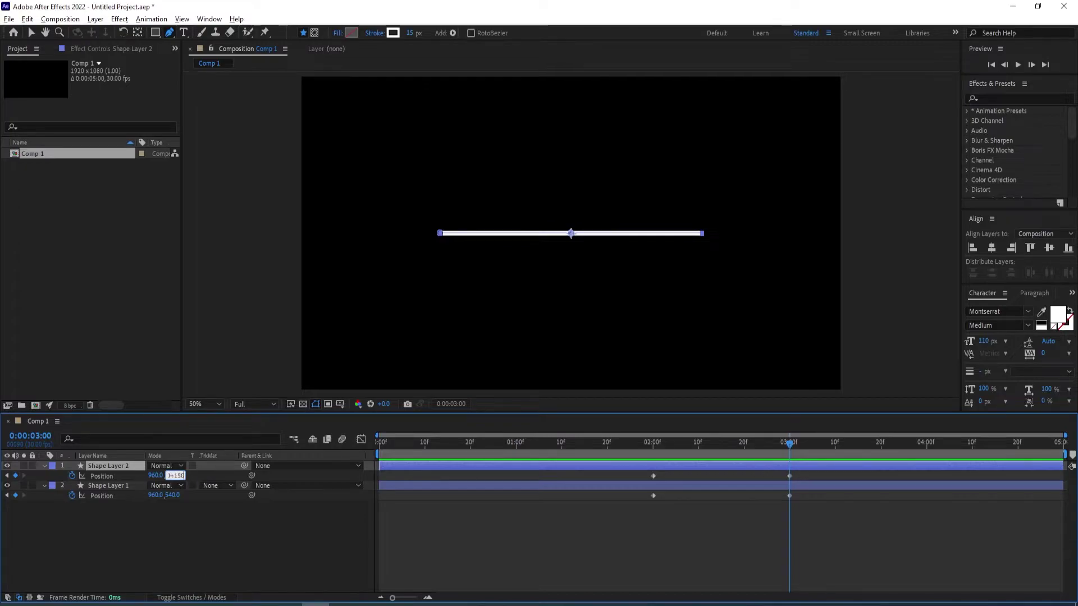
key(Return)
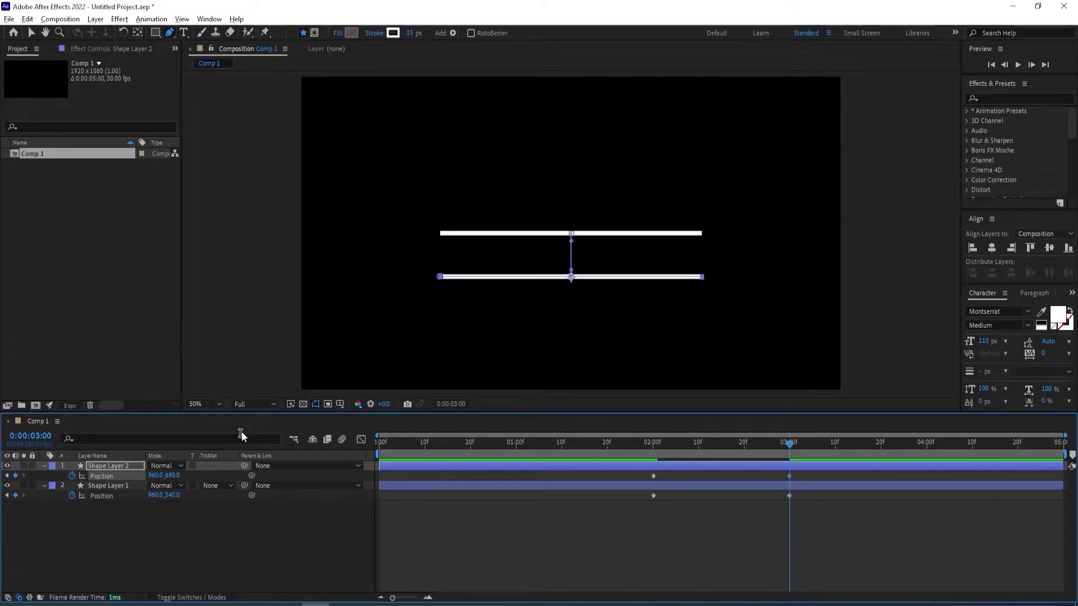
click(113, 487)
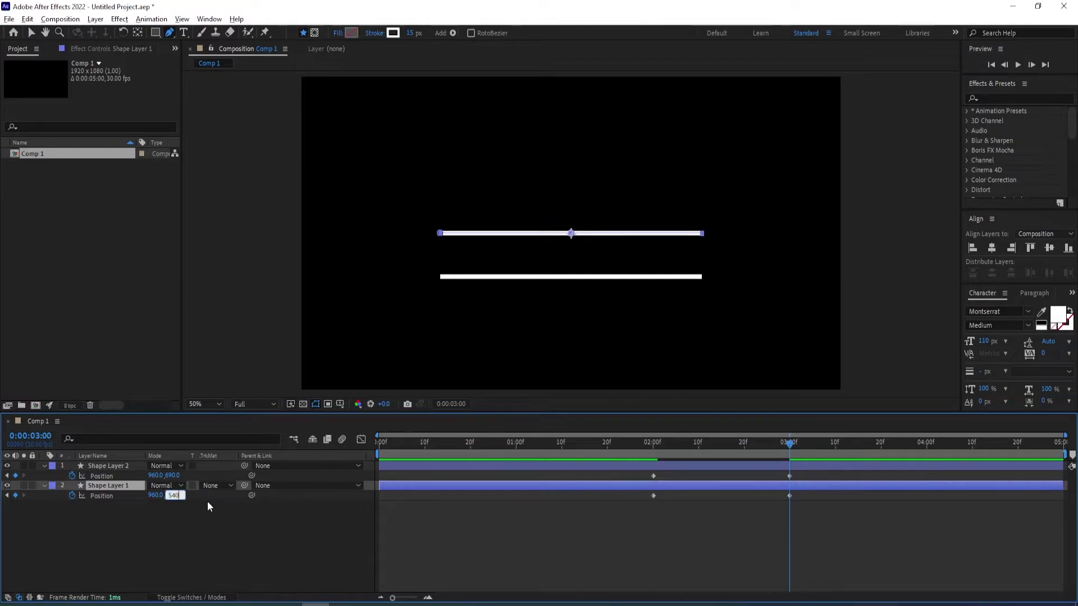
text(-150)
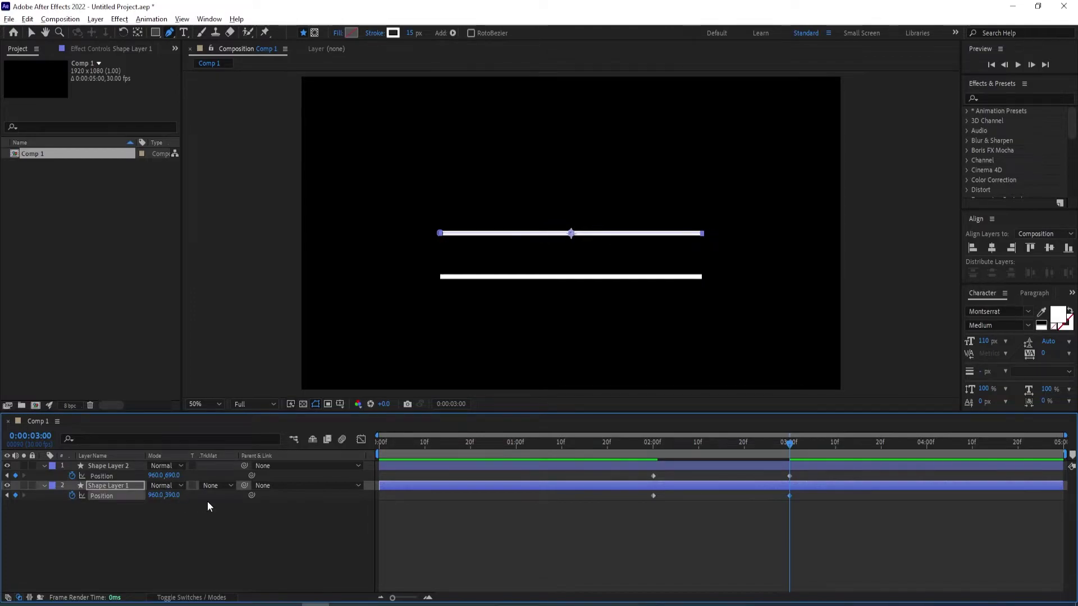
key(Return)
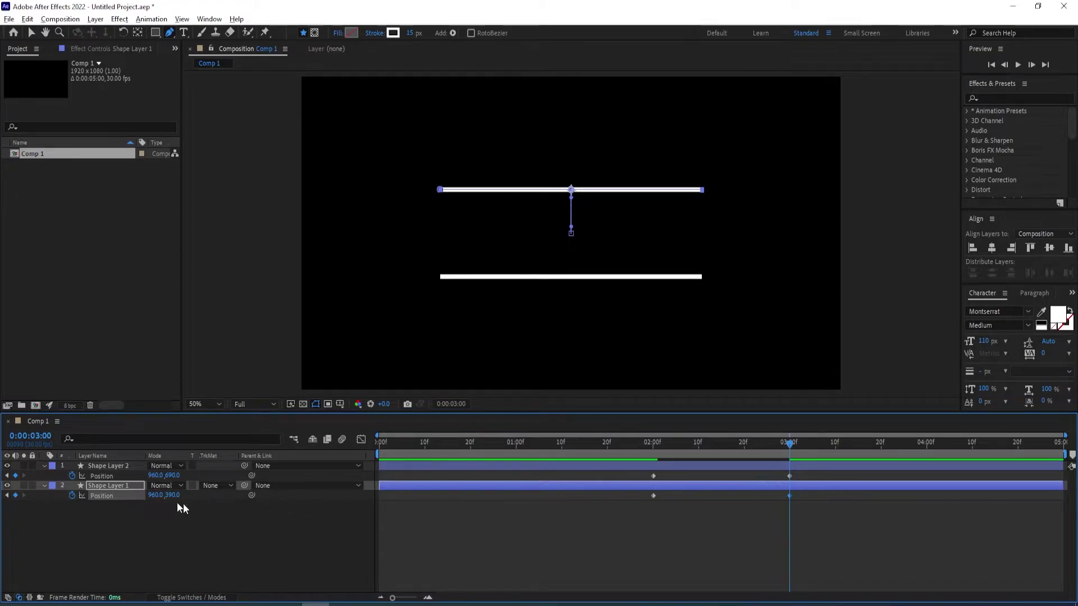
Apply Easy Ease to all Position keyframes of both line layers.
drag(819, 504, 619, 473)
key(F9)
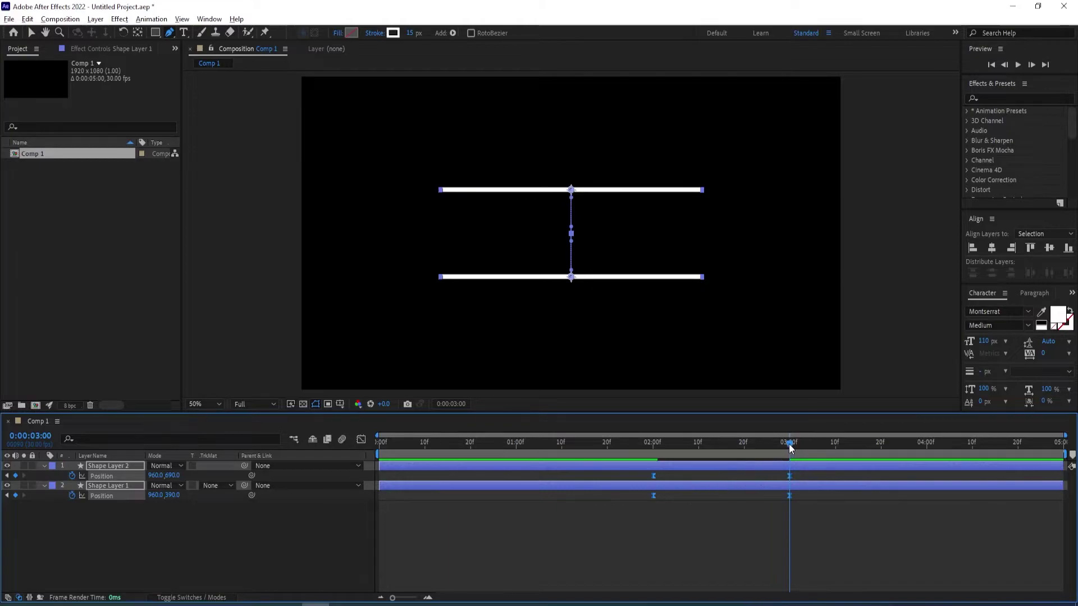
Play back the animation of the two lines moving apart.
drag(785, 444, 488, 470)
key(space)
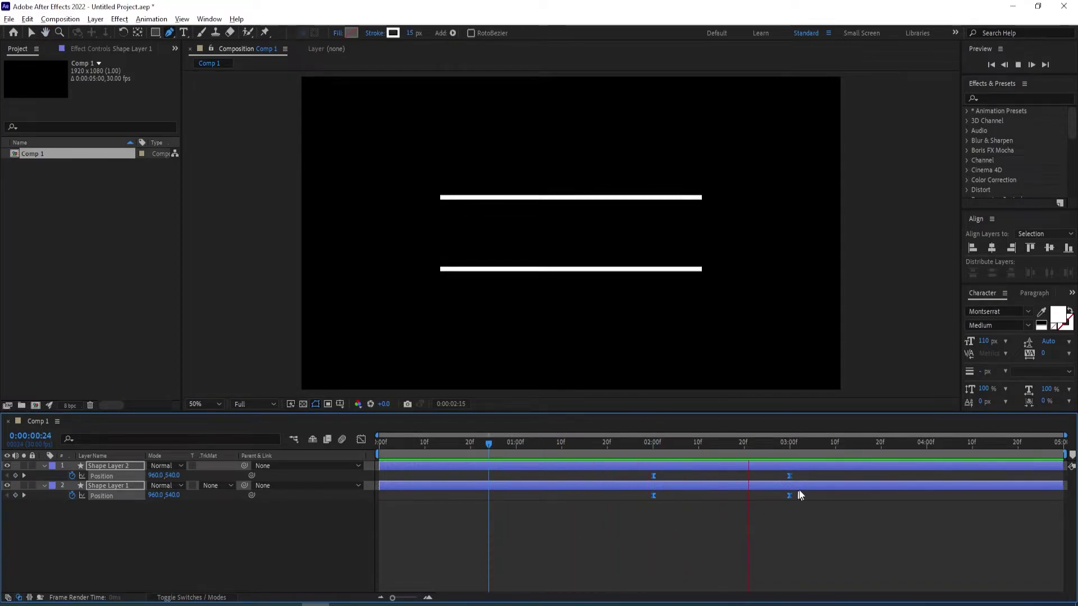
key(space)
At 0:00:03:05, add a text layer between the two lines reading TEXT REVEAL, with each word on its own line.
drag(825, 444, 808, 453)
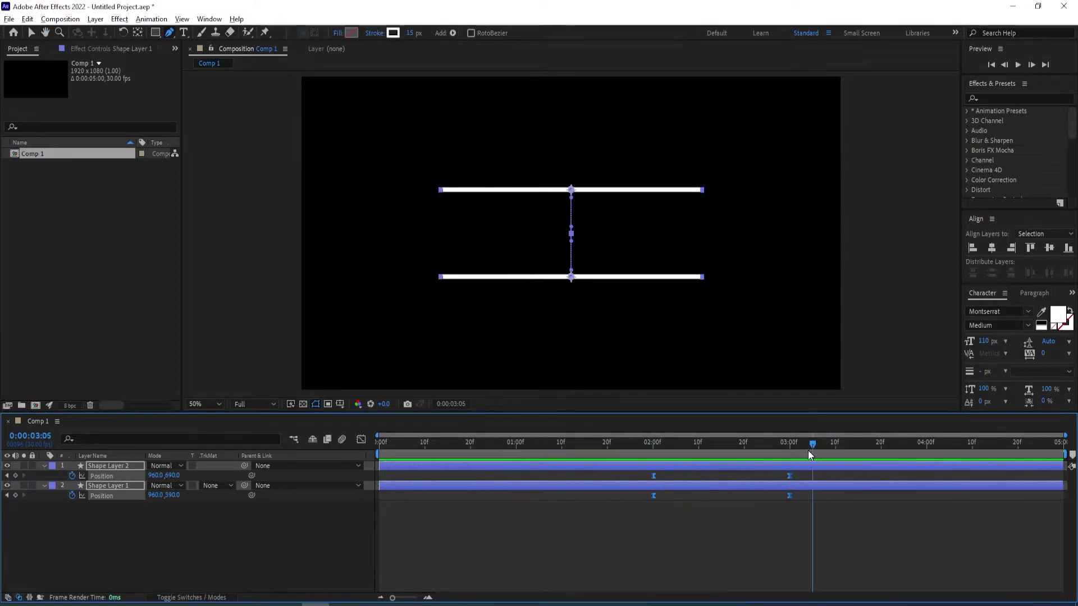
click(216, 524)
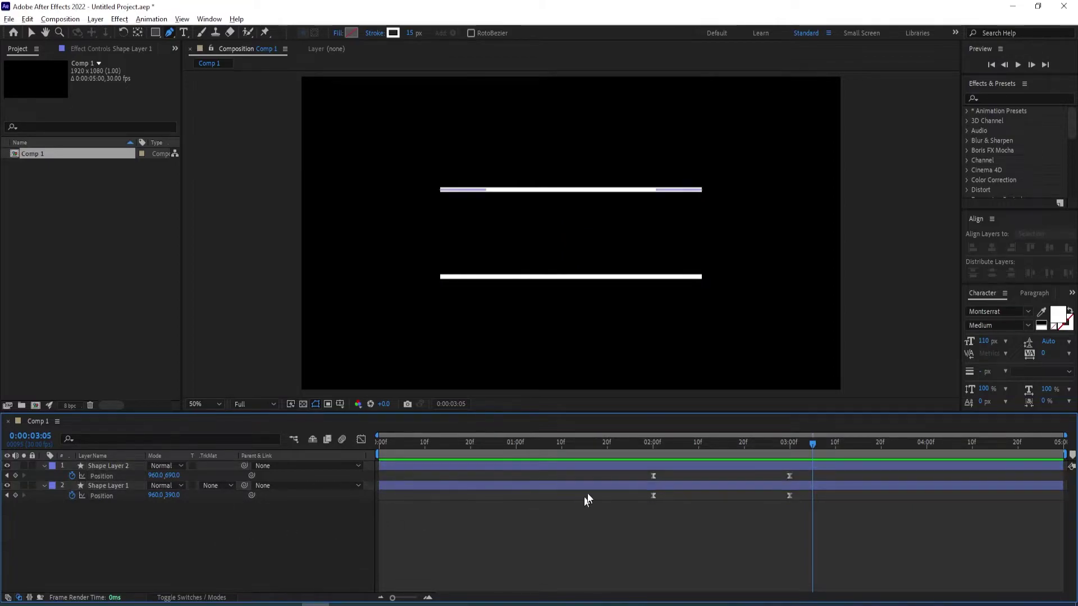
key(ctrl+t)
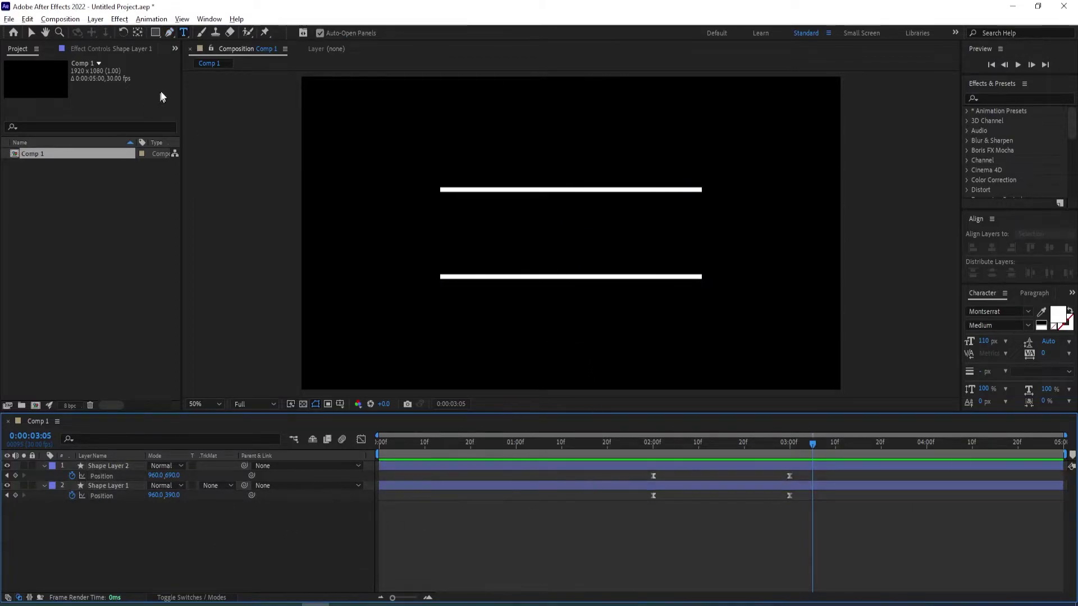
click(535, 223)
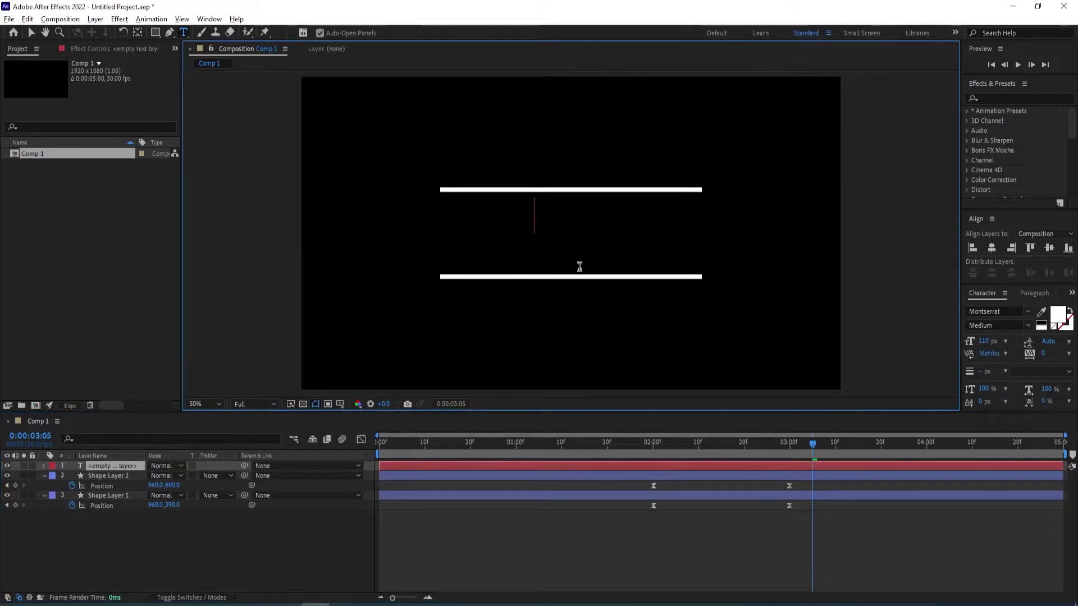
text(TEXT )
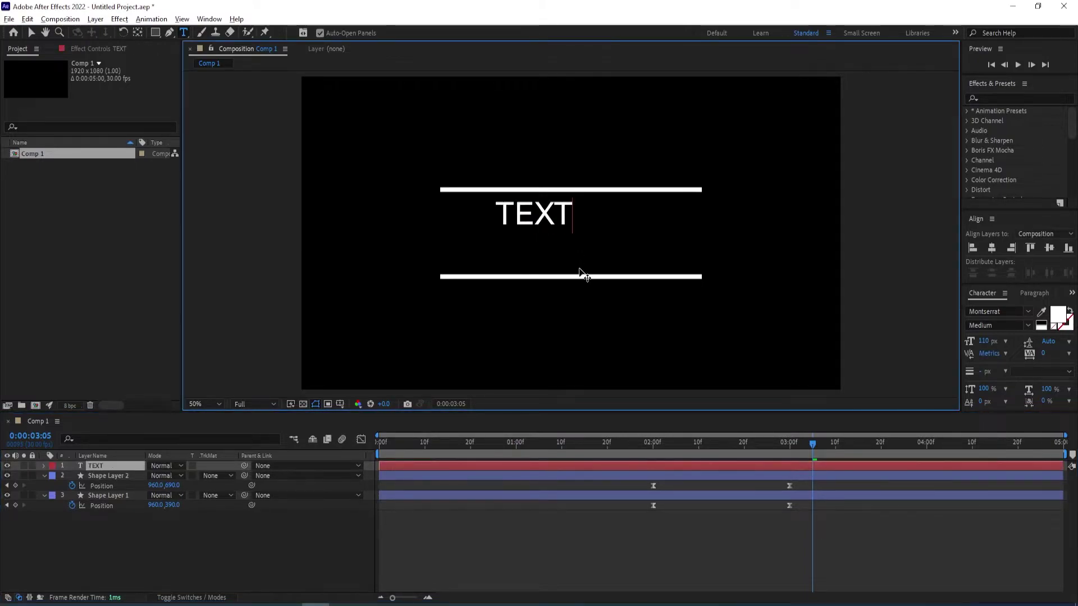
text(REVEAL)
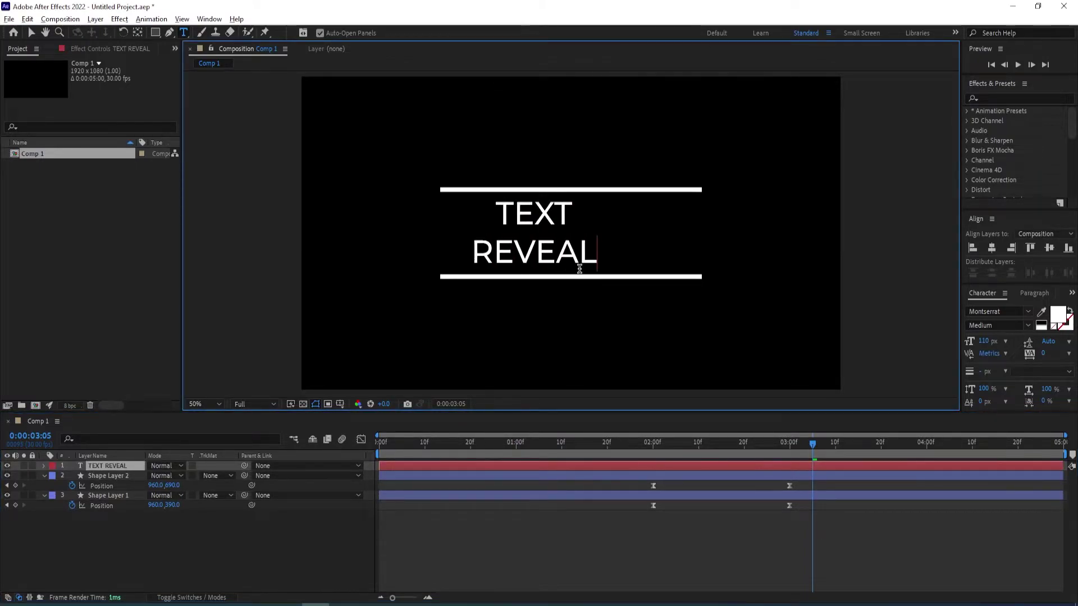
Center the TEXT REVEAL layer horizontally in the composition and deselect it.
click(106, 466)
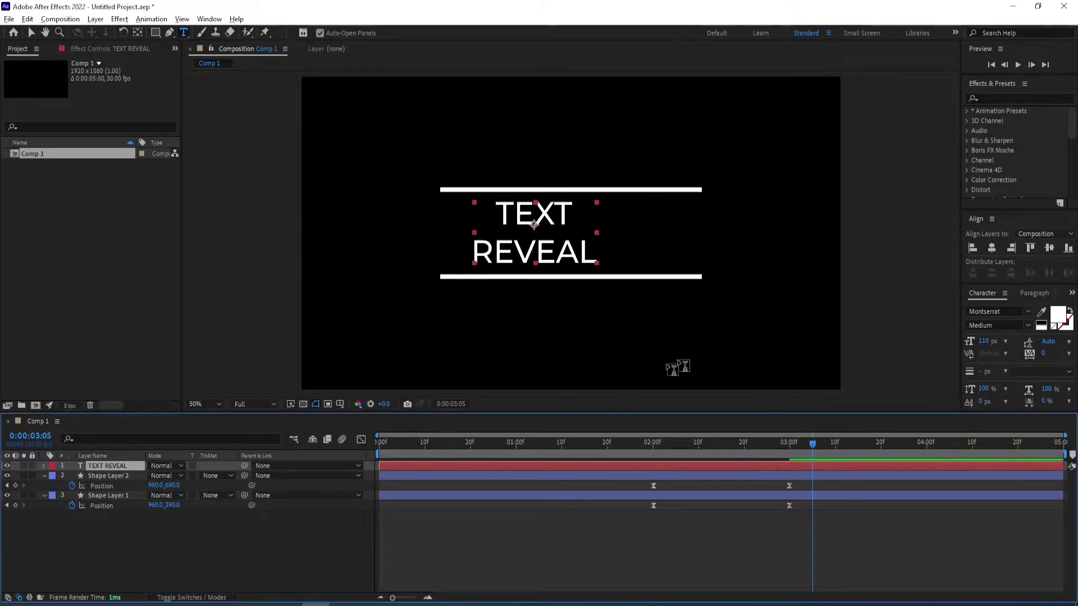
click(991, 250)
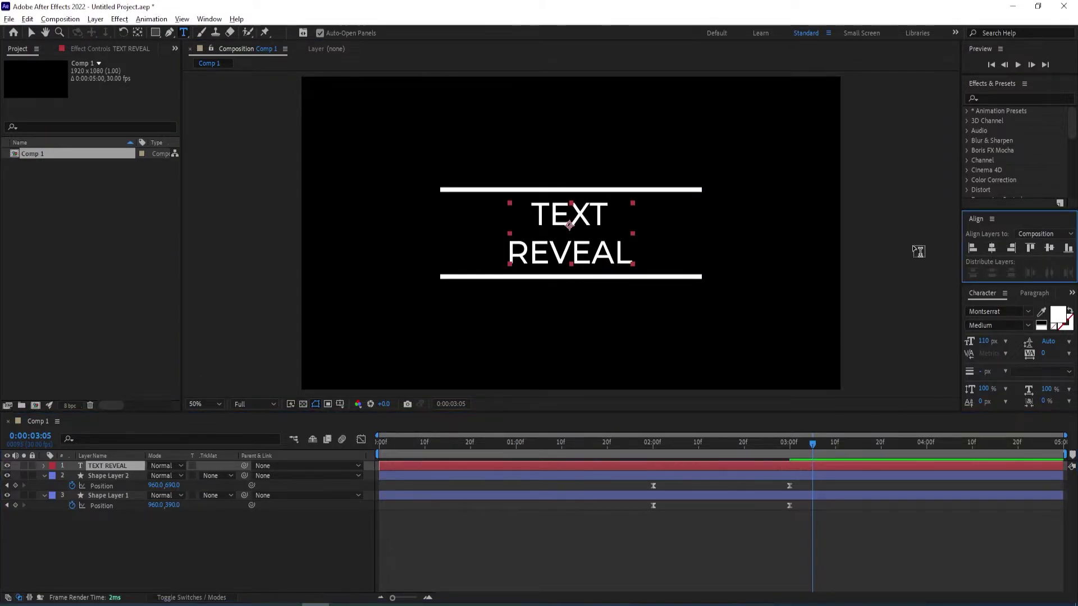
click(116, 466)
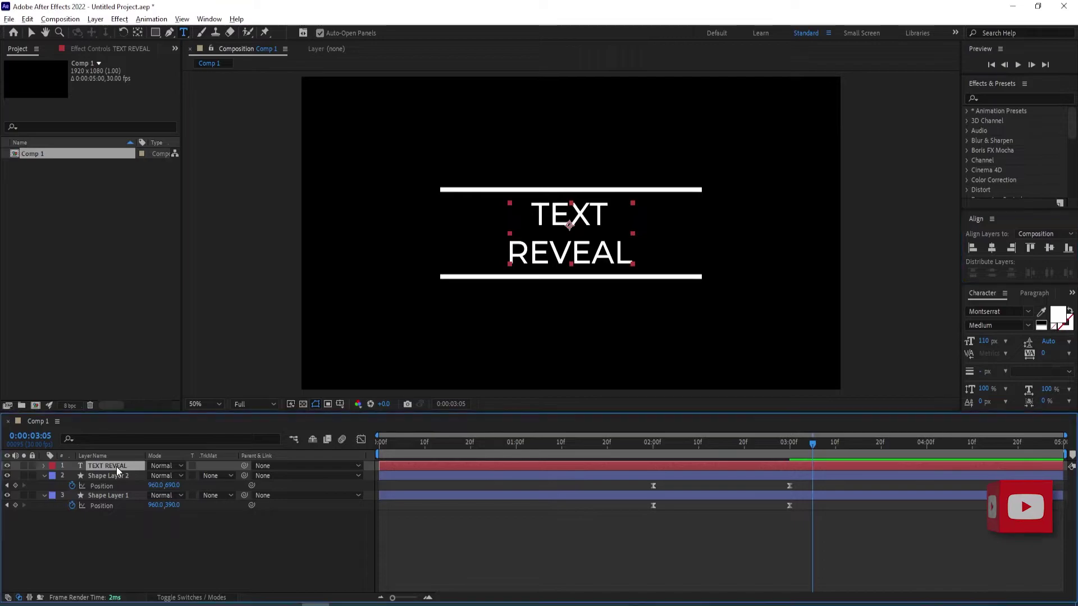
click(143, 558)
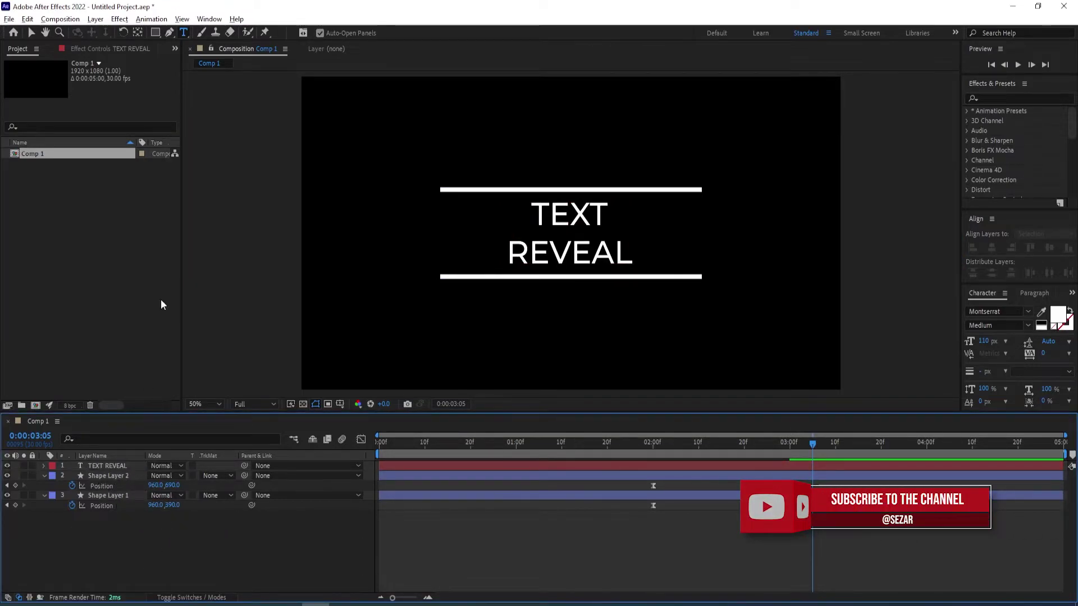
Draw a rectangle shape covering the text between the two lines and rename its layer mask.
click(156, 35)
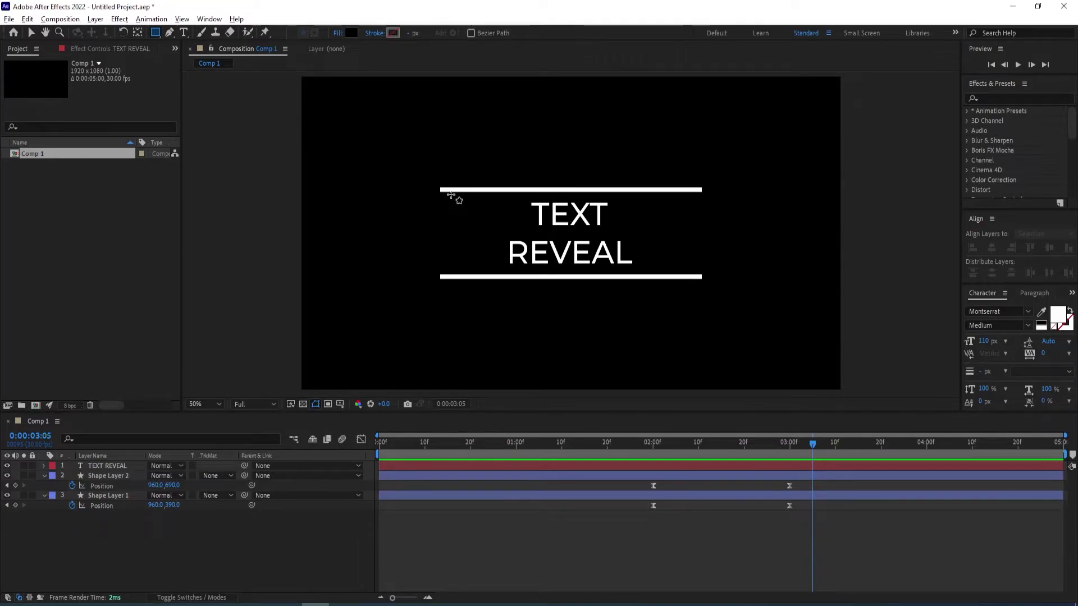
drag(447, 194, 696, 270)
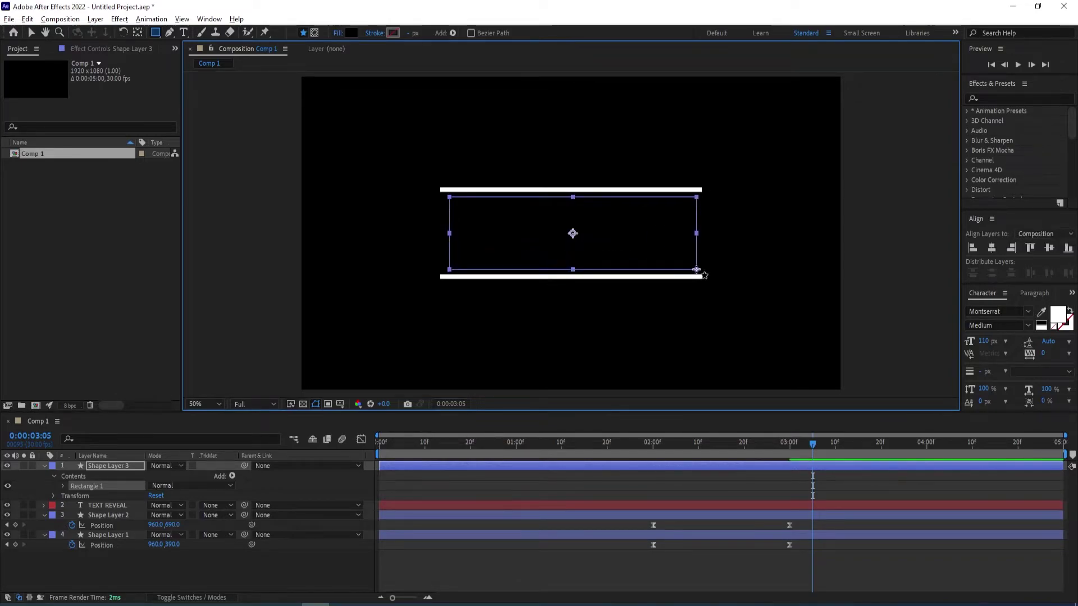
click(113, 467)
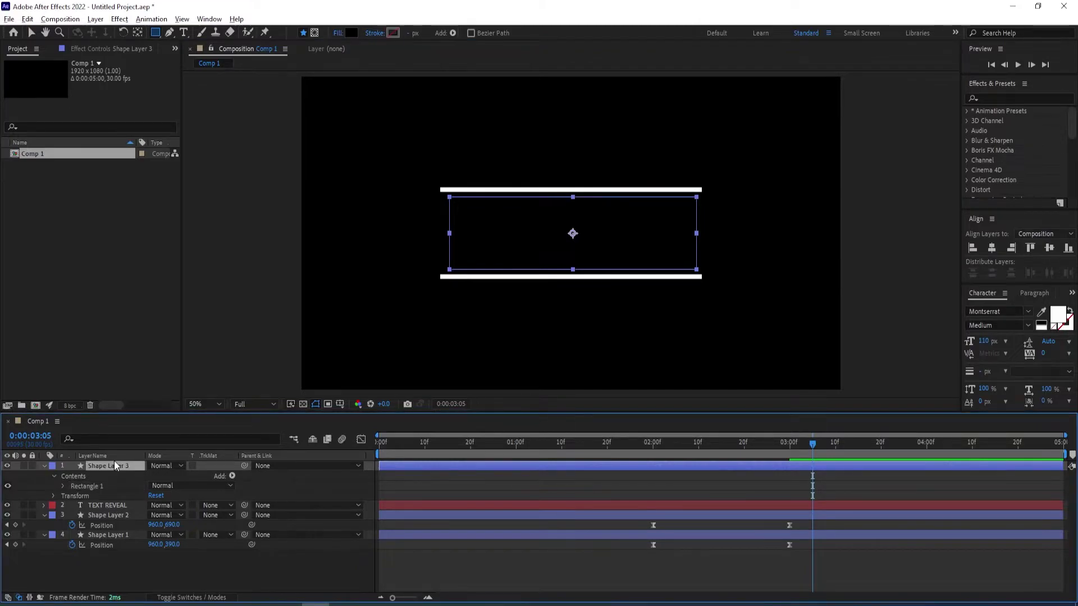
key(Return)
text(mask)
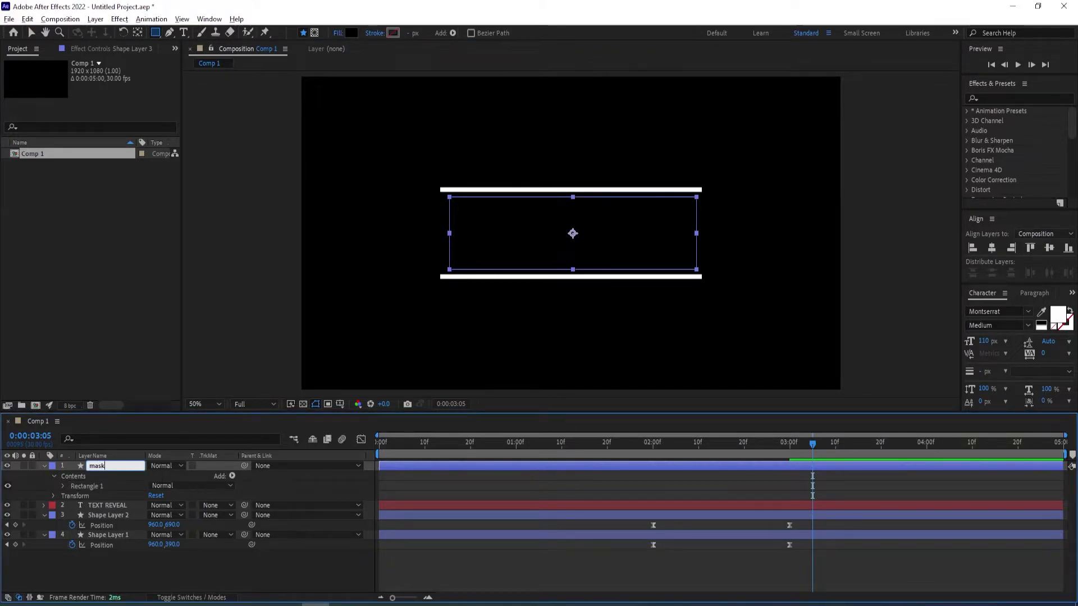
click(43, 466)
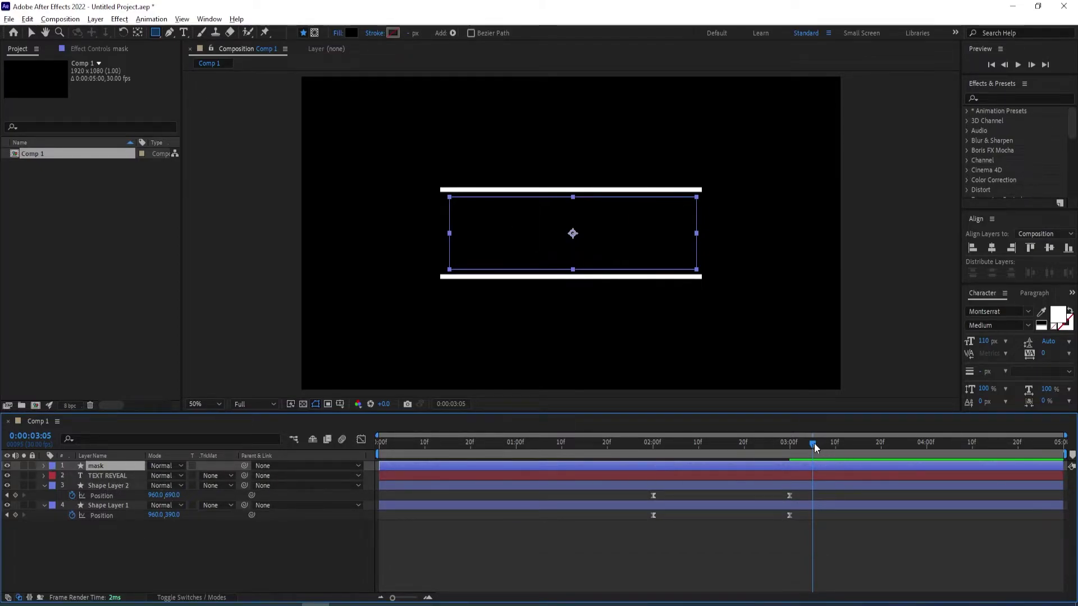
Add Scale keyframes to the mask layer at 2 seconds and 3 seconds.
drag(814, 442, 651, 449)
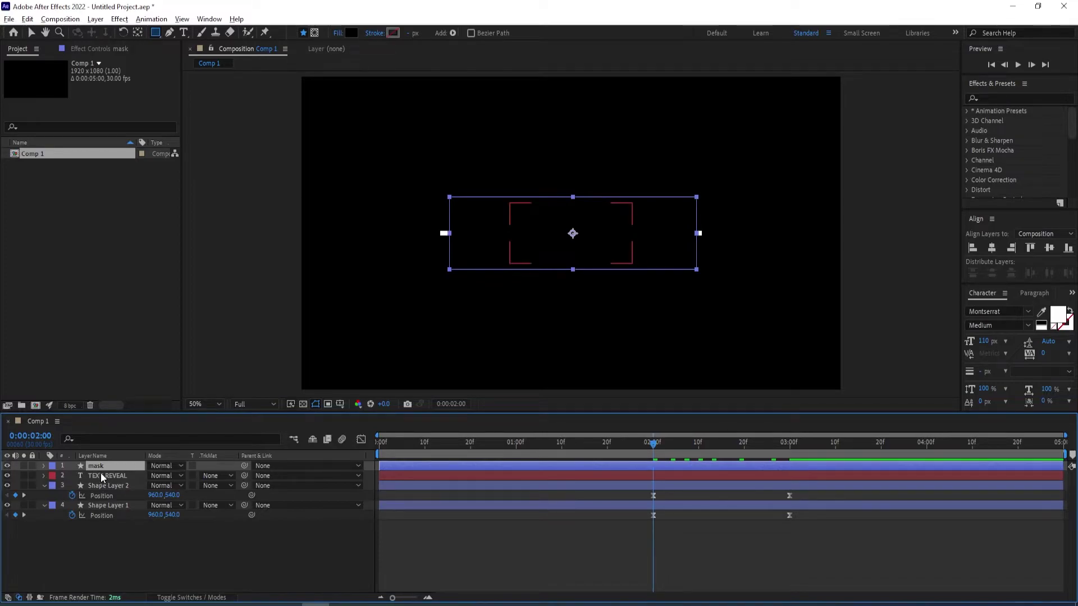
key(s)
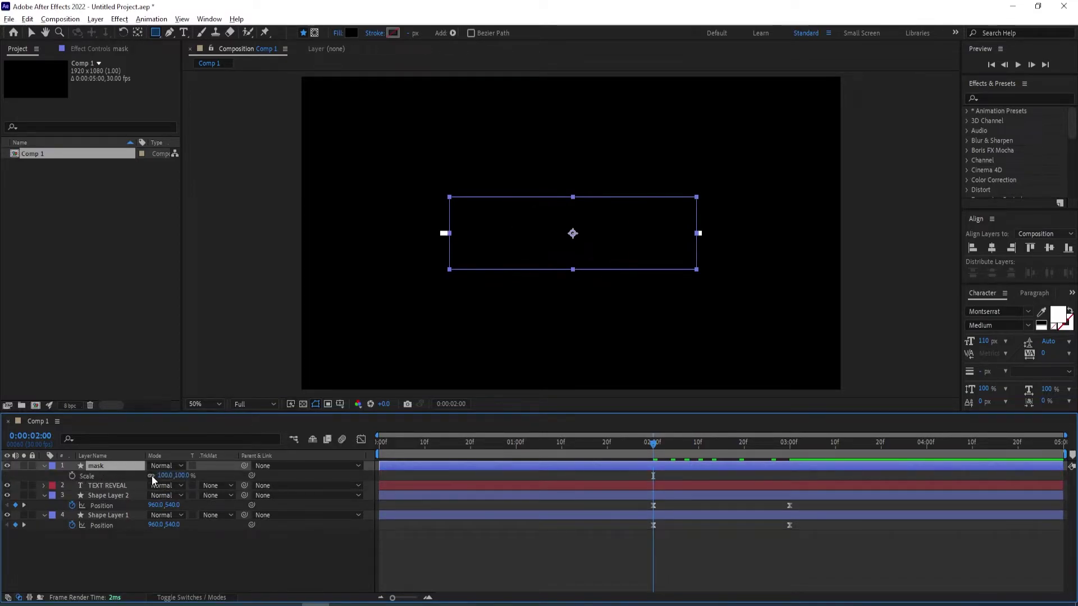
click(71, 476)
drag(655, 448, 785, 448)
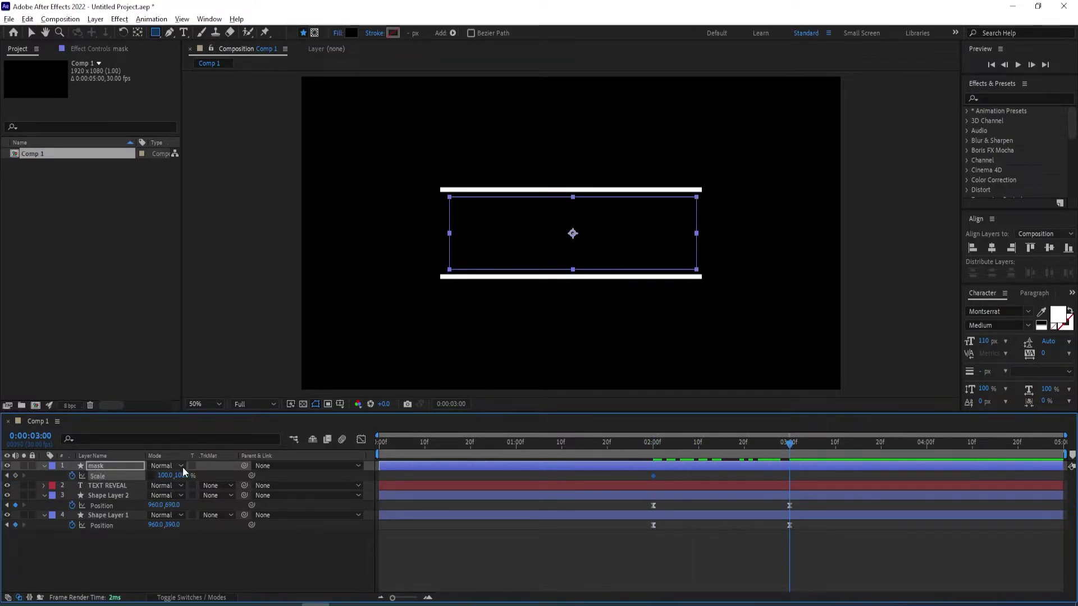
click(15, 476)
Set the mask's vertical scale to 0% at the 2-second keyframe and apply Easy Ease to both Scale keyframes.
click(7, 476)
click(184, 475)
text(0)
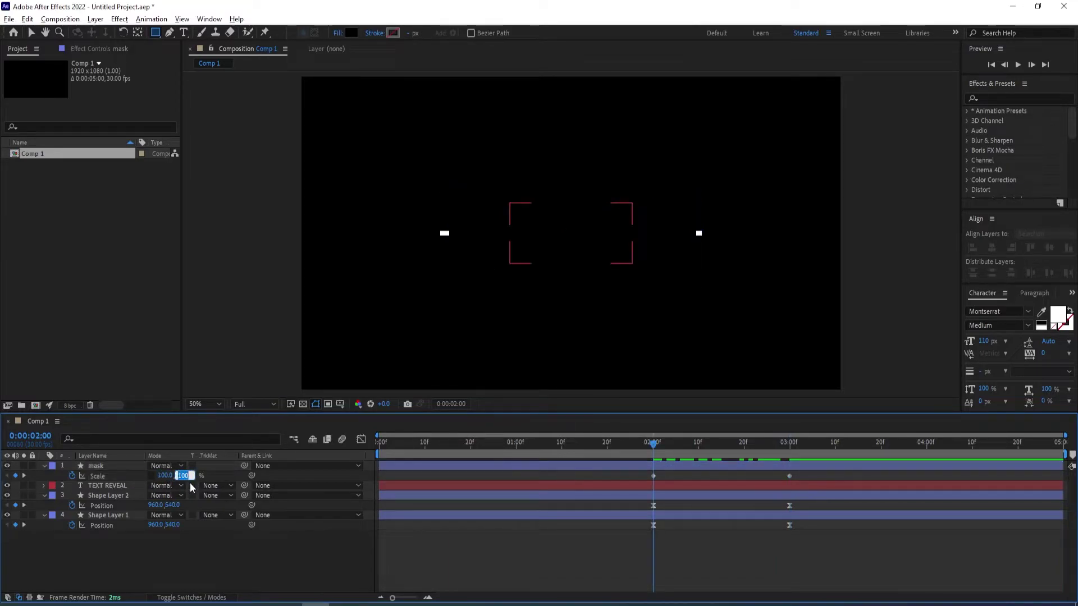
key(Return)
drag(802, 473, 645, 484)
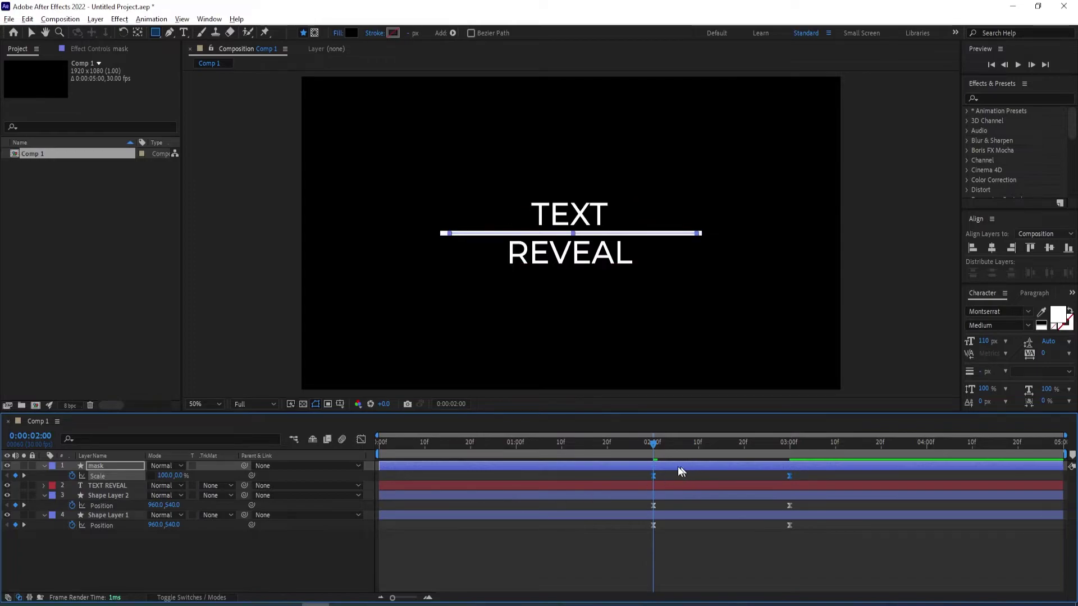
Set the TEXT REVEAL layer's track matte to Alpha using the mask layer, and check the reveal up to 3 seconds.
click(107, 484)
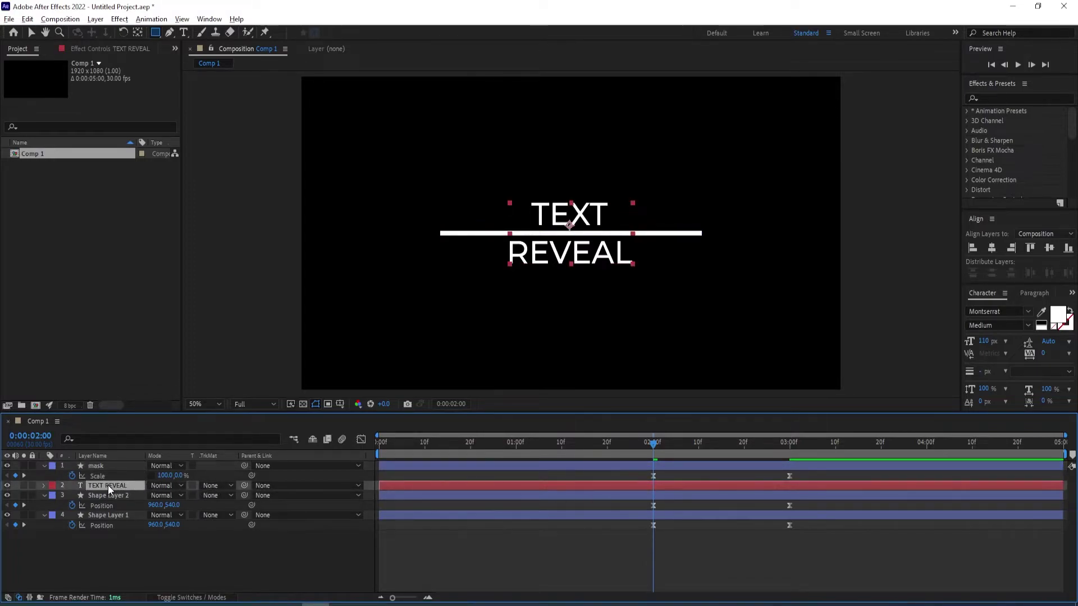
click(212, 486)
click(230, 513)
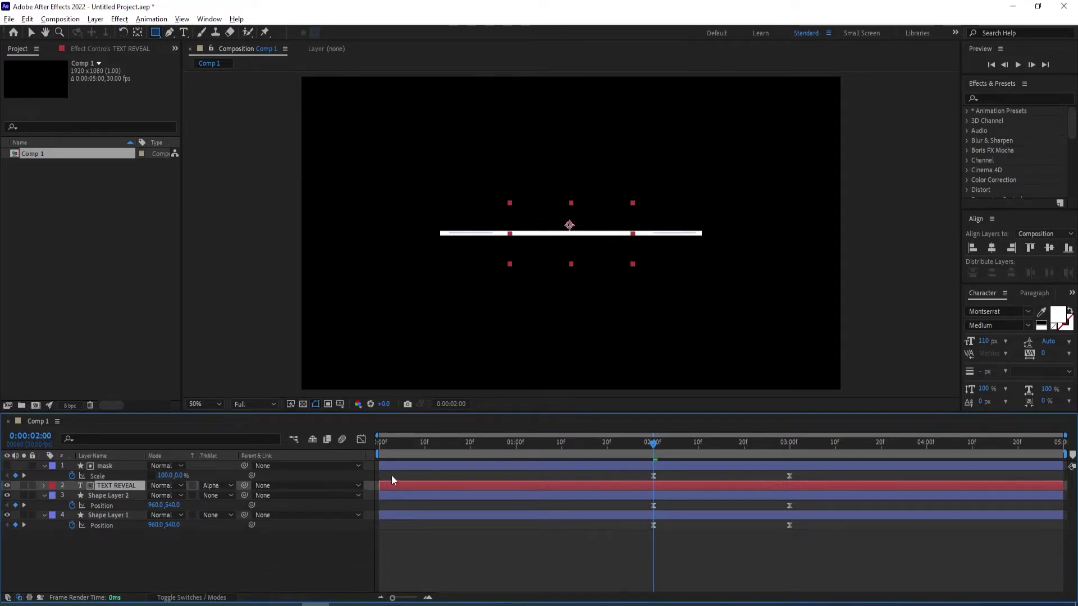
drag(656, 445, 789, 459)
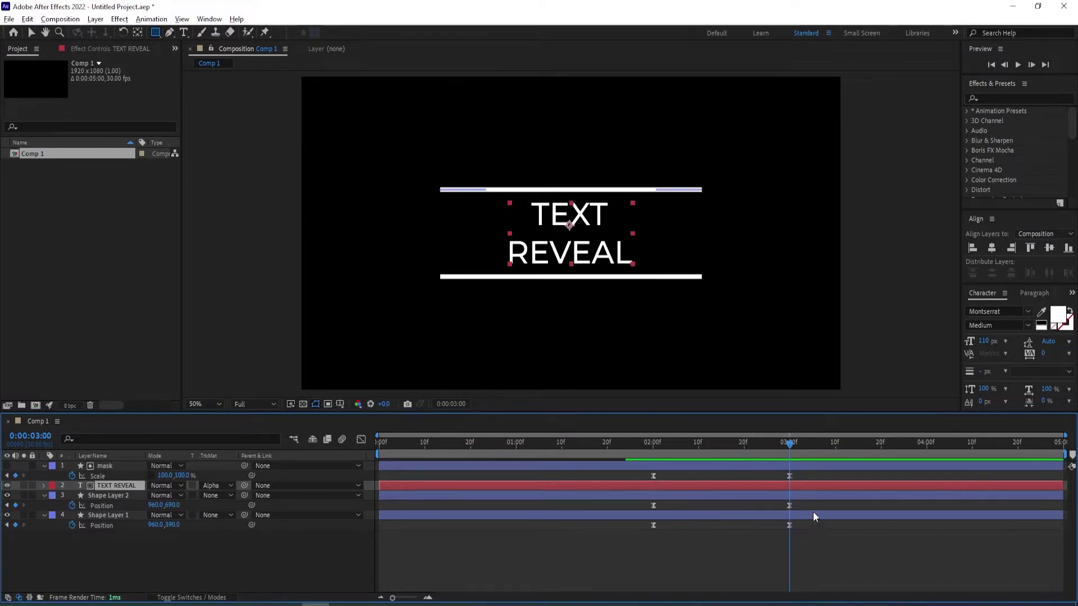
Copy the 3-second Position keyframes of both lines and the mask's Scale keyframe to 4 seconds.
drag(794, 443, 926, 457)
drag(807, 530, 772, 475)
key(ctrl+c)
key(ctrl+v)
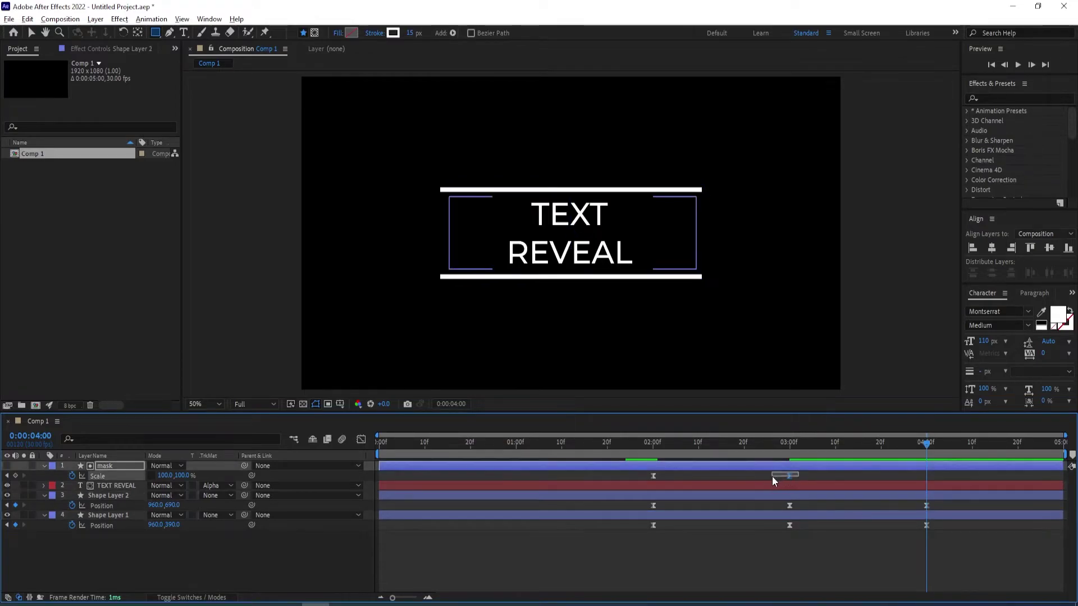
key(ctrl+c)
key(ctrl+v)
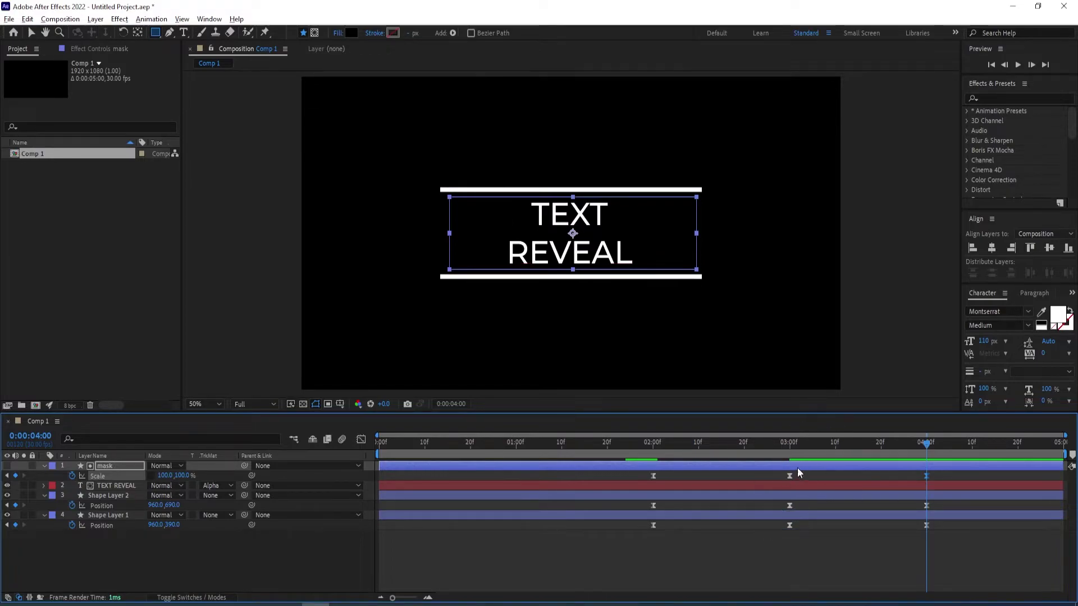
Copy the 2-second Position keyframes of both lines and the mask's Scale keyframe to the last frame, 0:00:04:29.
drag(926, 444, 1061, 443)
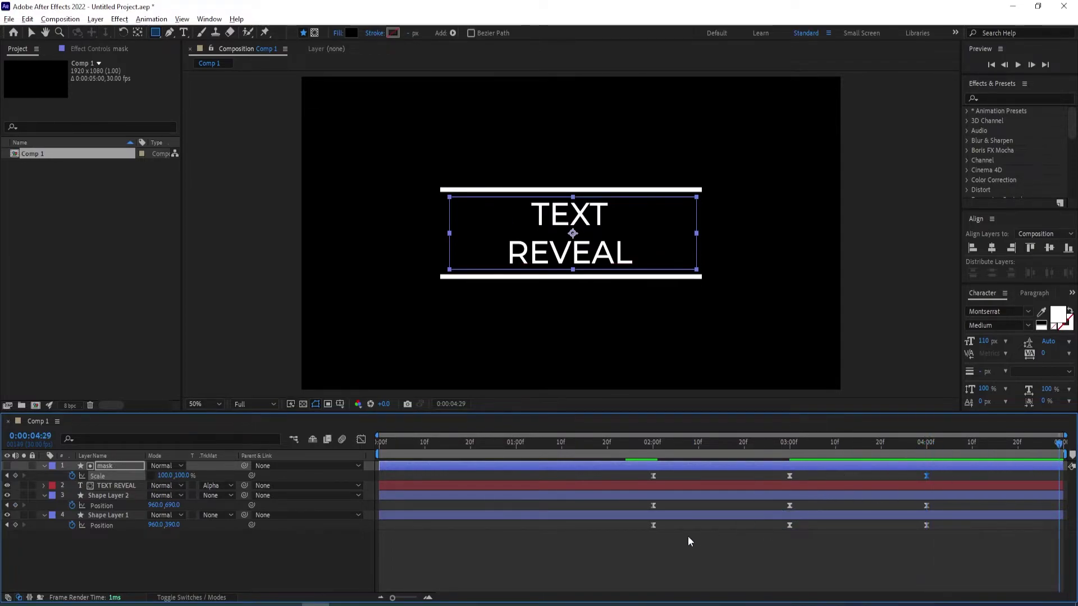
drag(685, 542, 644, 527)
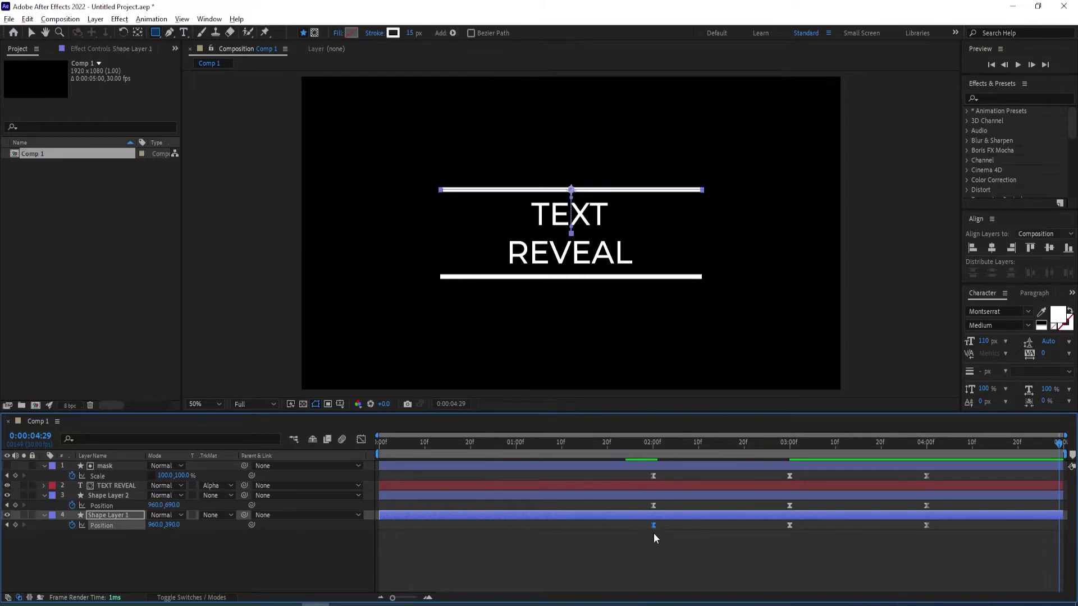
key(ctrl+v)
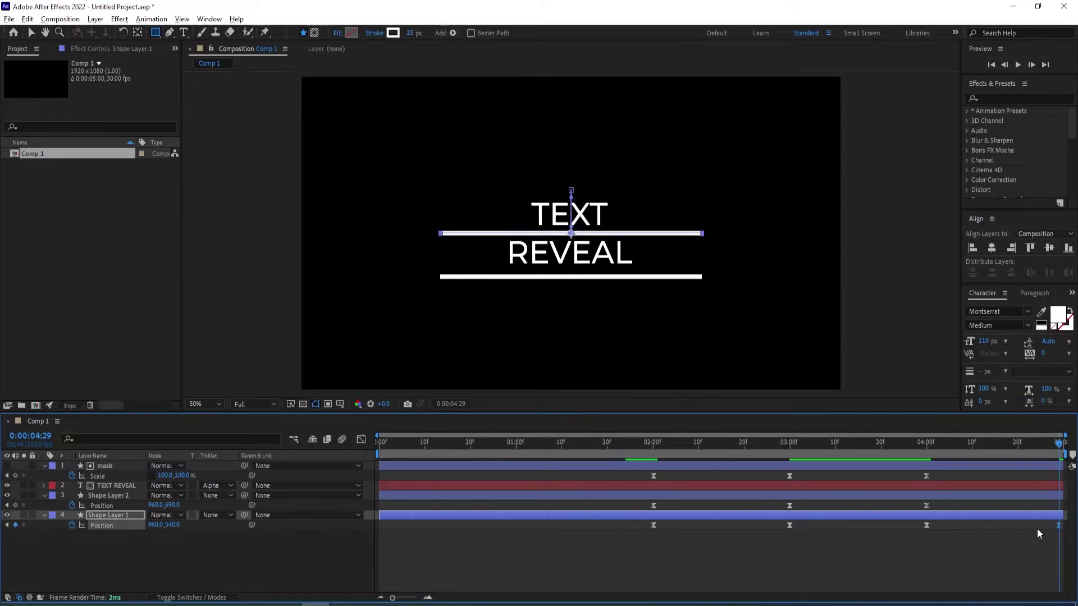
drag(665, 503, 649, 477)
key(ctrl+v)
key(ctrl+c)
key(ctrl+v)
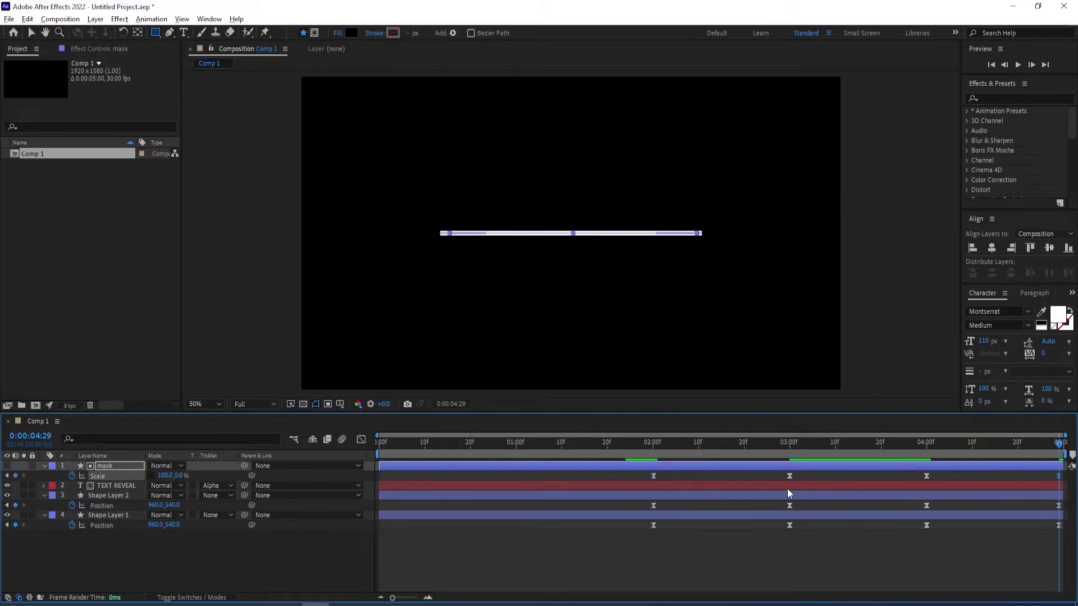
Play back the closing part of the text reveal, where the lines move back together.
click(1041, 447)
drag(1040, 447, 851, 457)
key(space)
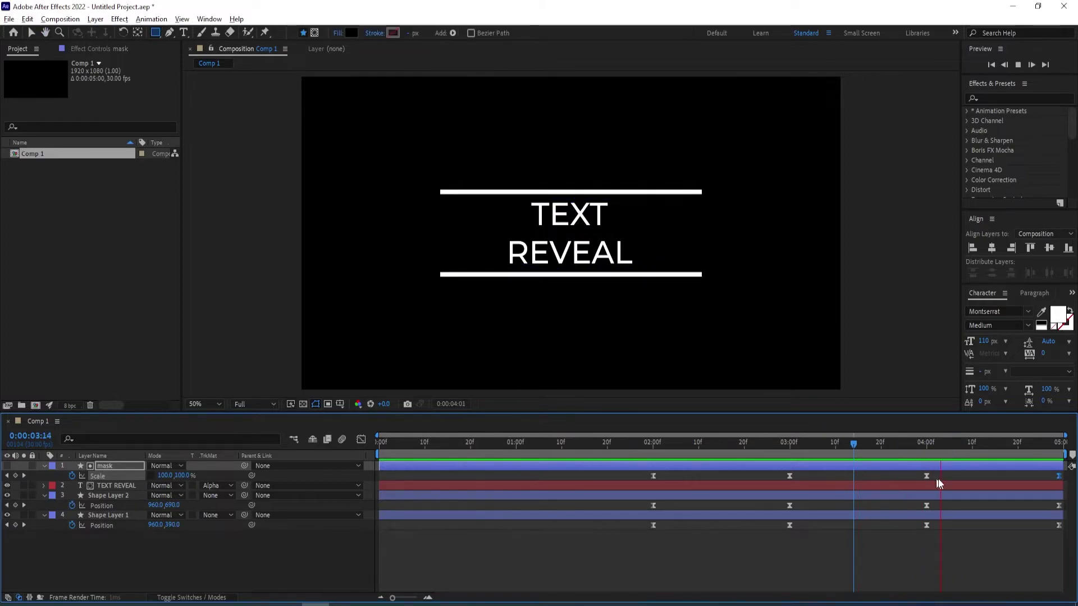
key(space)
Find the Fill effect and apply it to the lower line, Shape Layer 2.
drag(995, 444, 909, 448)
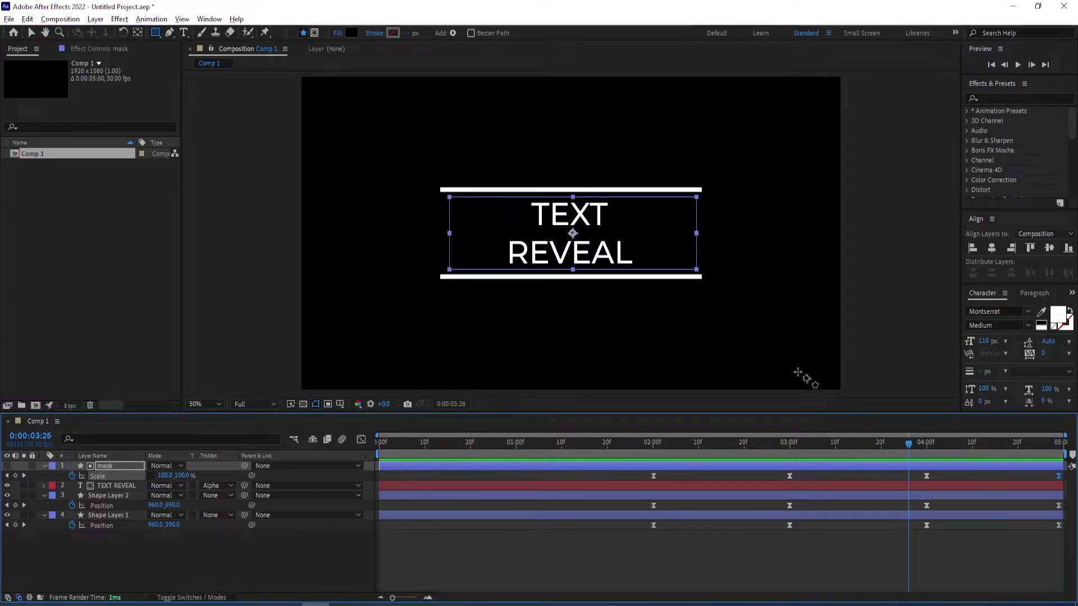
click(108, 496)
click(998, 97)
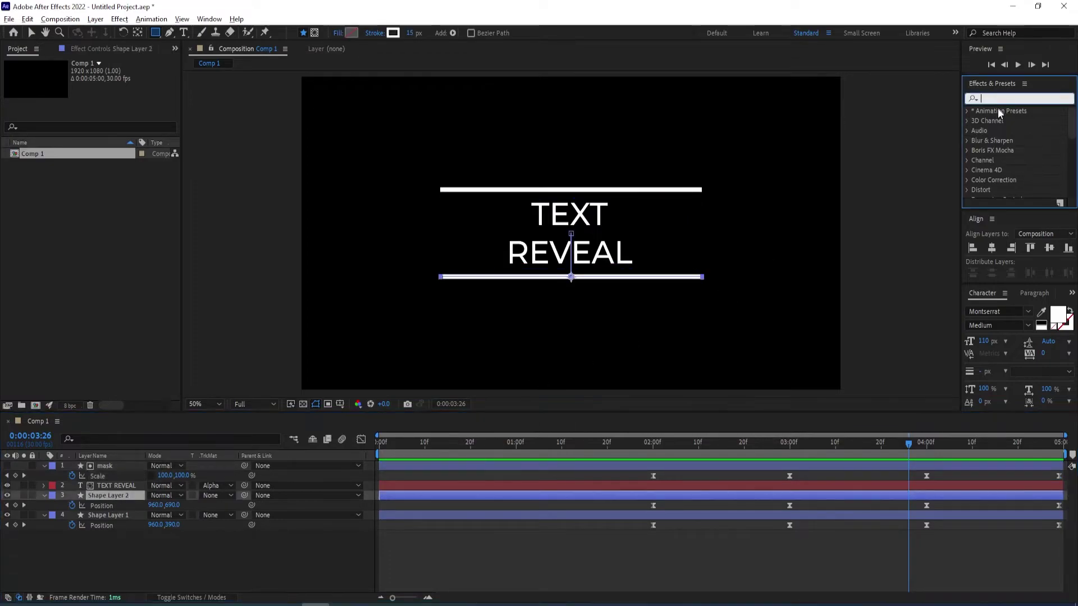
text(fill)
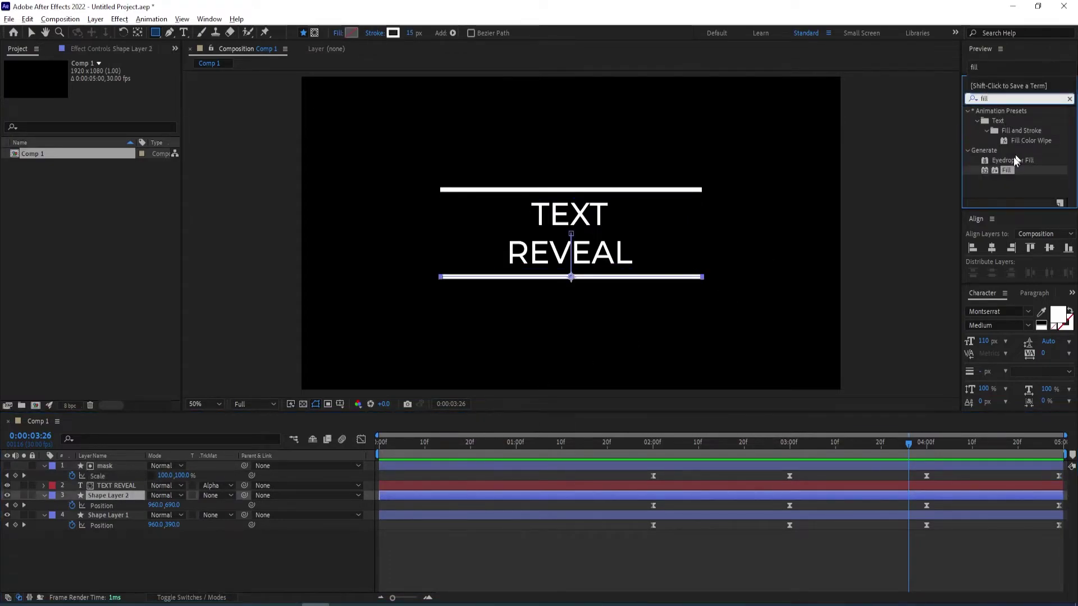
double_click(1007, 171)
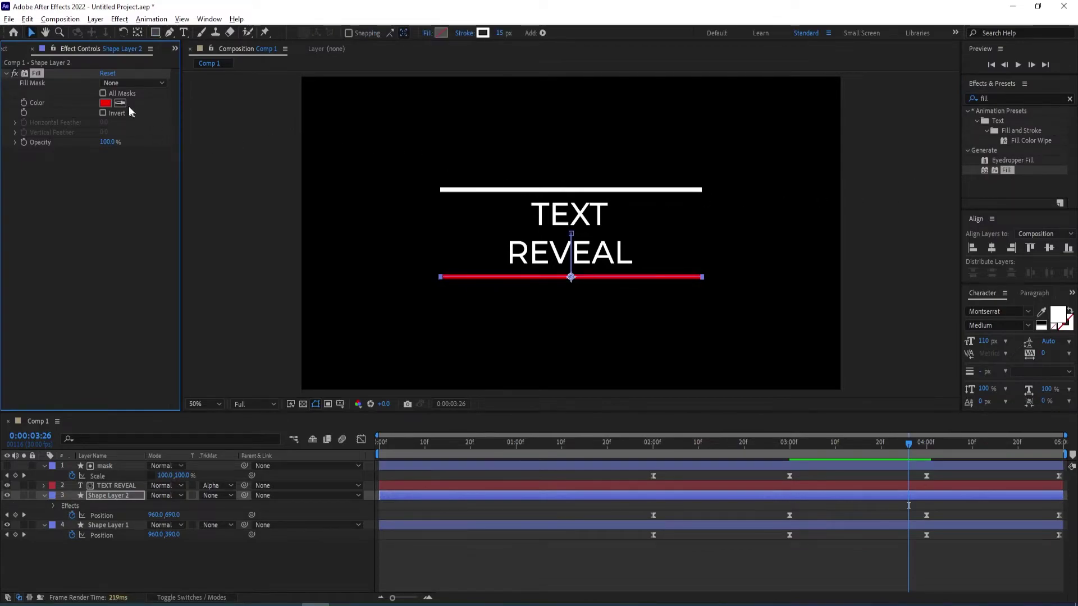
Set the Fill effect color of the lower line, Shape Layer 2, to orange FF9000.
click(110, 104)
click(960, 456)
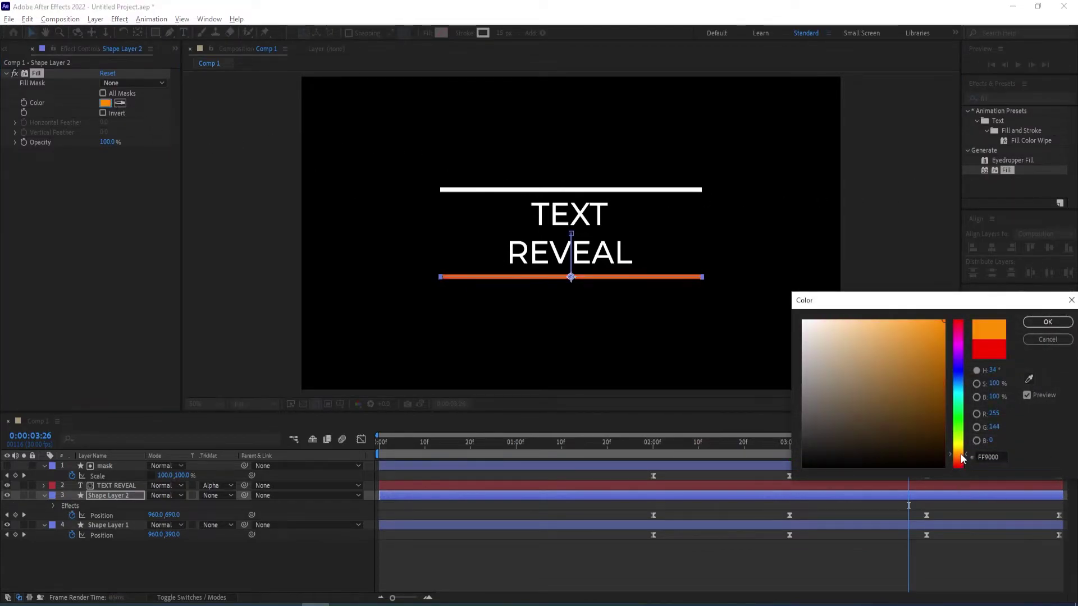
click(1046, 323)
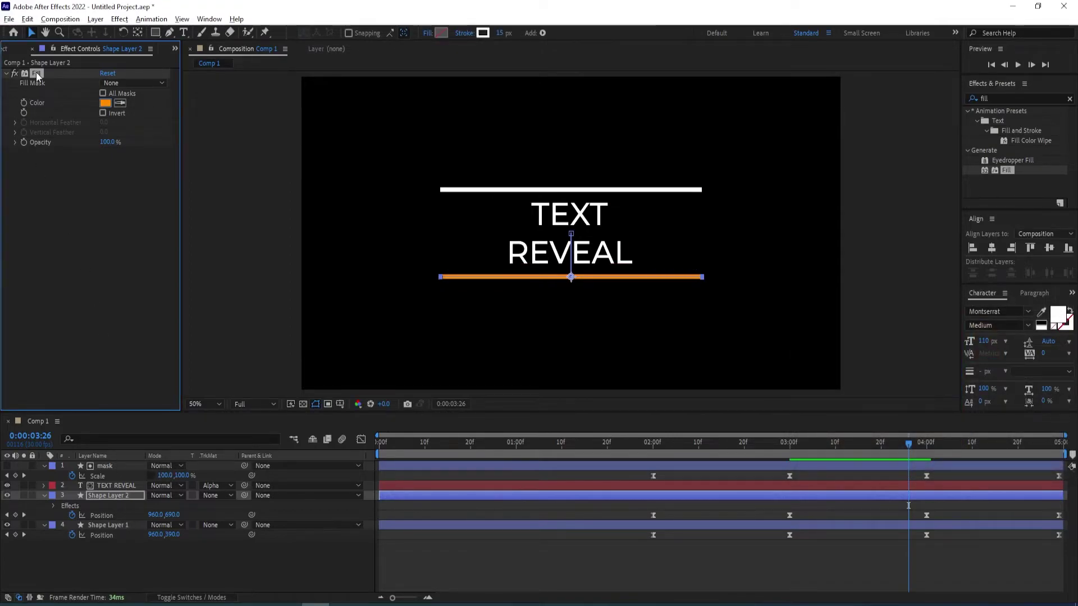
Apply the same orange Fill effect to the upper line, Shape Layer 1, and return to the start of the timeline.
click(98, 526)
key(ctrl+alt+shift+e)
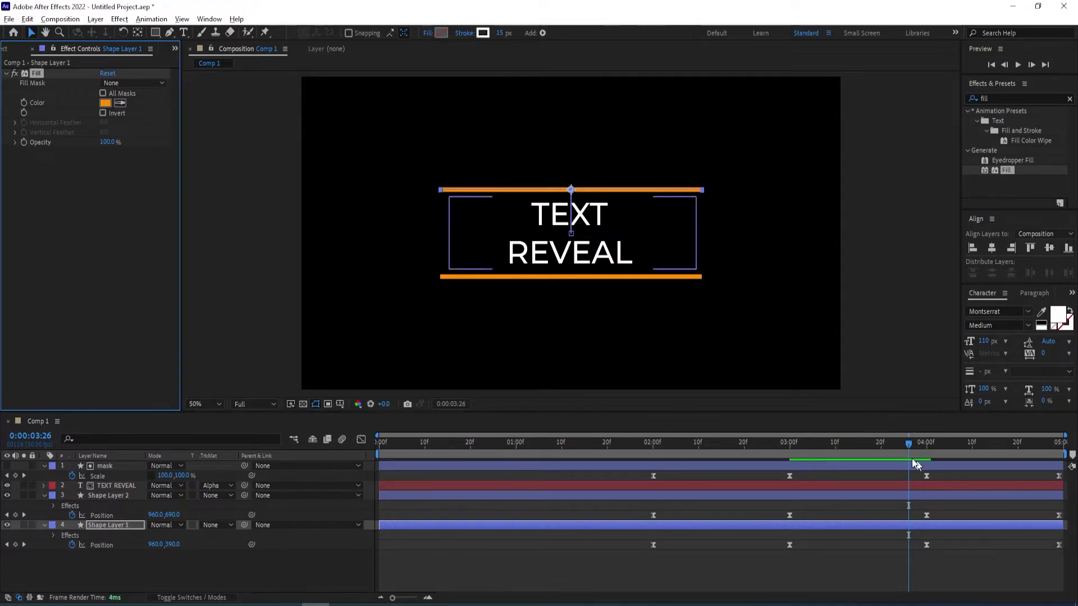
drag(907, 443, 307, 469)
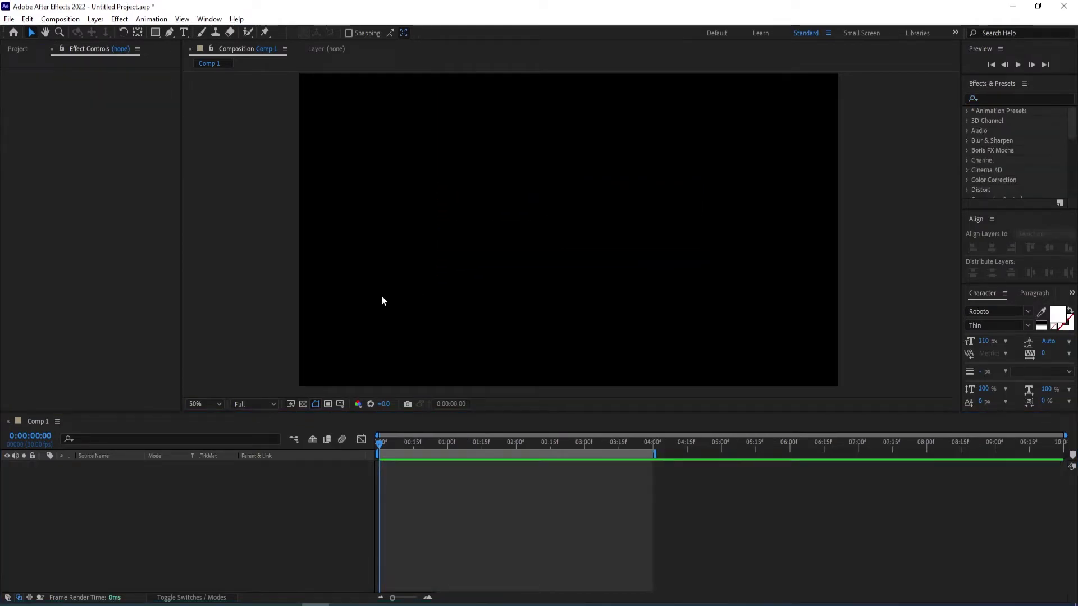
Draw a short vertical line with the Pen tool near the middle of the new composition, using a white FFFFFF stroke 10 px wide.
click(170, 32)
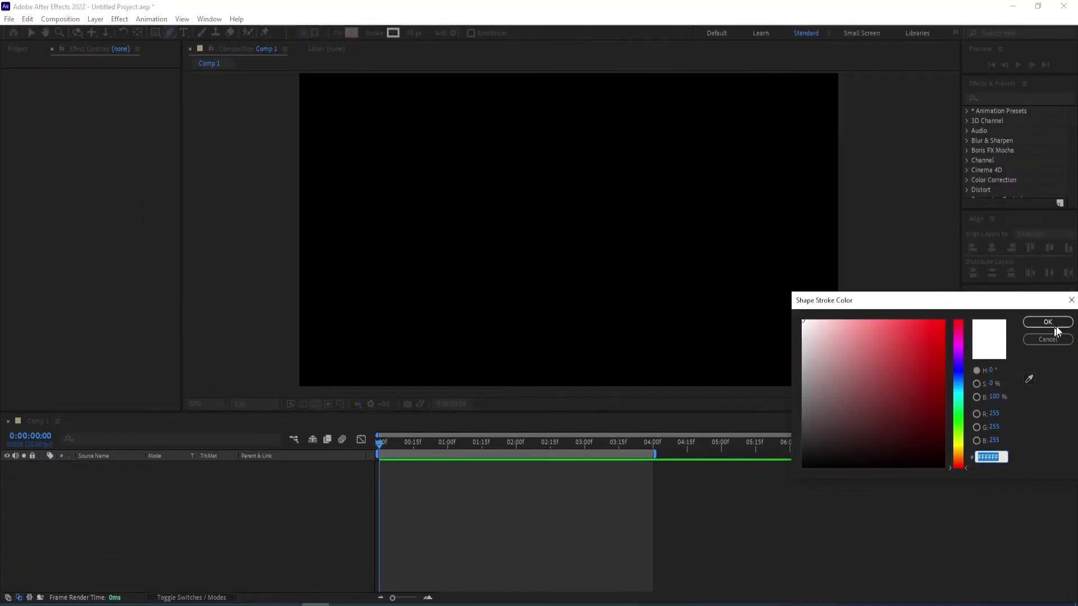
click(1056, 322)
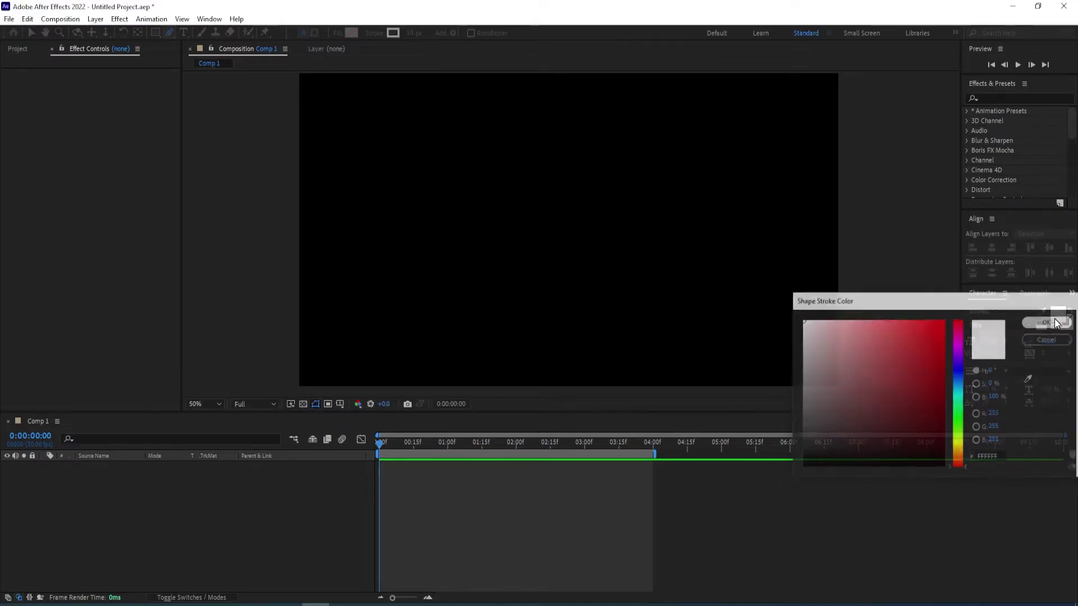
click(547, 180)
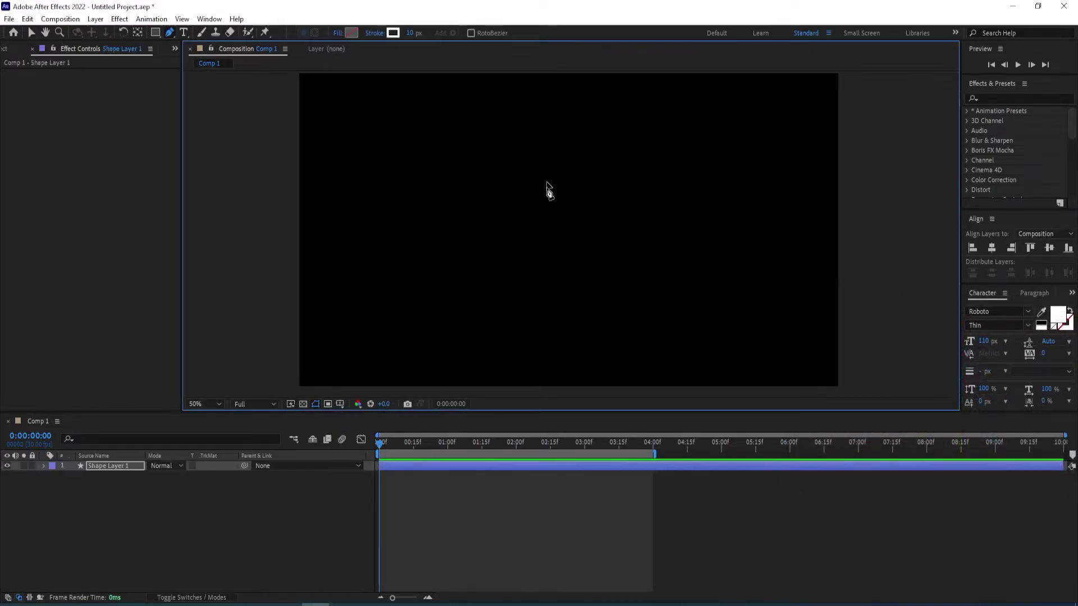
click(547, 252)
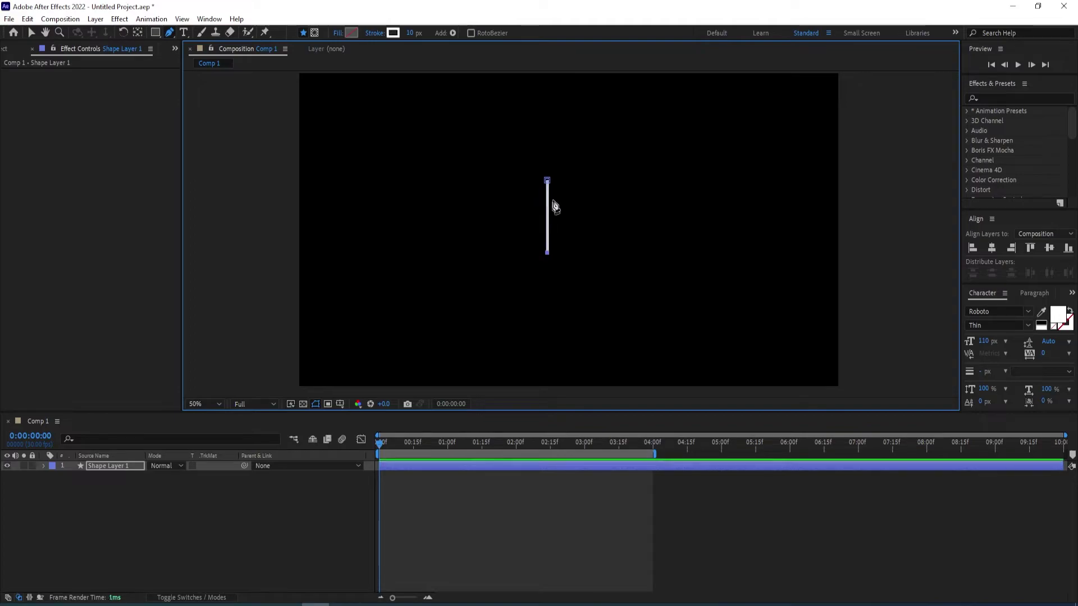
Center the anchor point on the vertical line and place the line at the center of the composition.
click(117, 466)
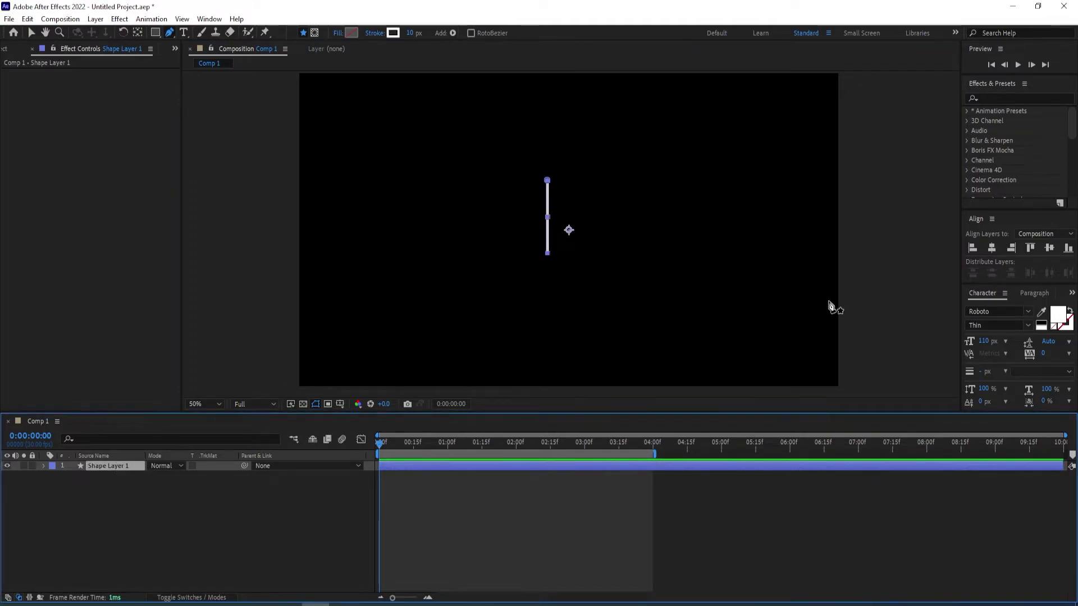
key(ctrl+alt+Home)
key(ctrl+alt+Home)
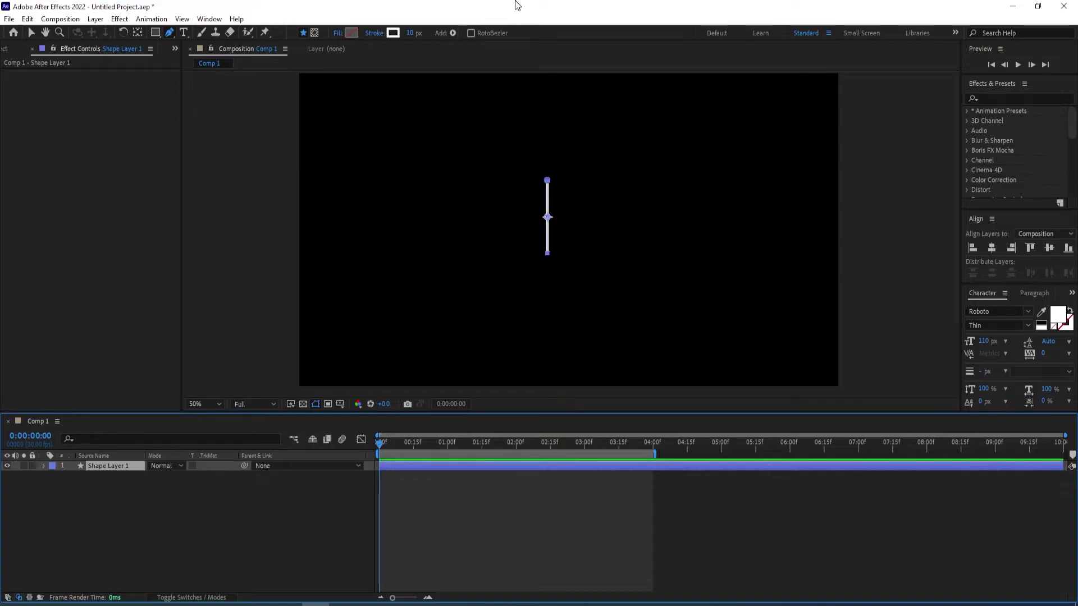
key(ctrl+Home)
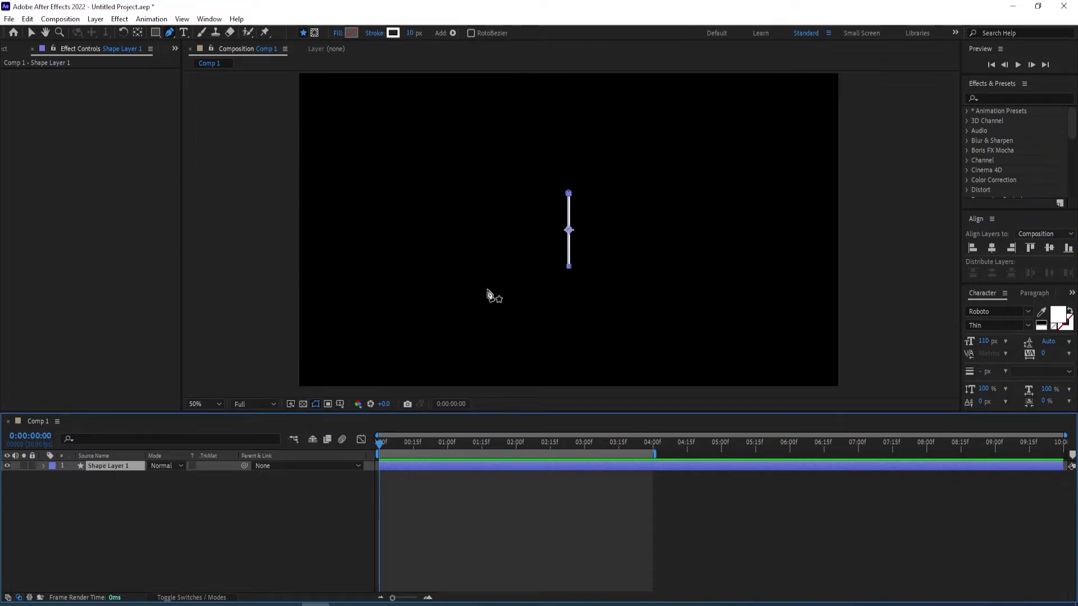
Add a text layer reading TEXT beside the vertical line.
key(ctrl+t)
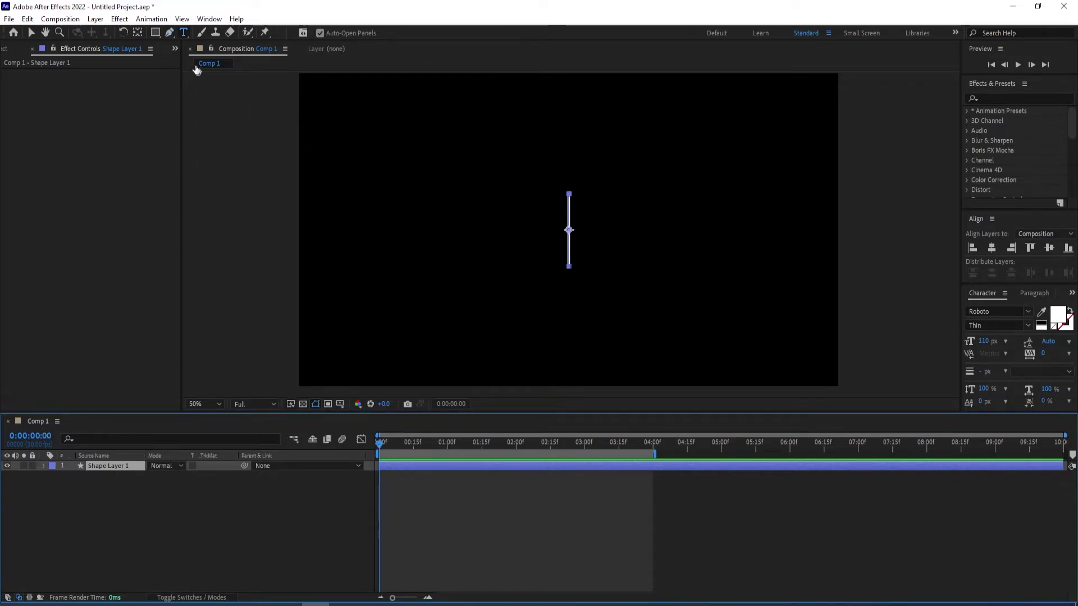
click(444, 240)
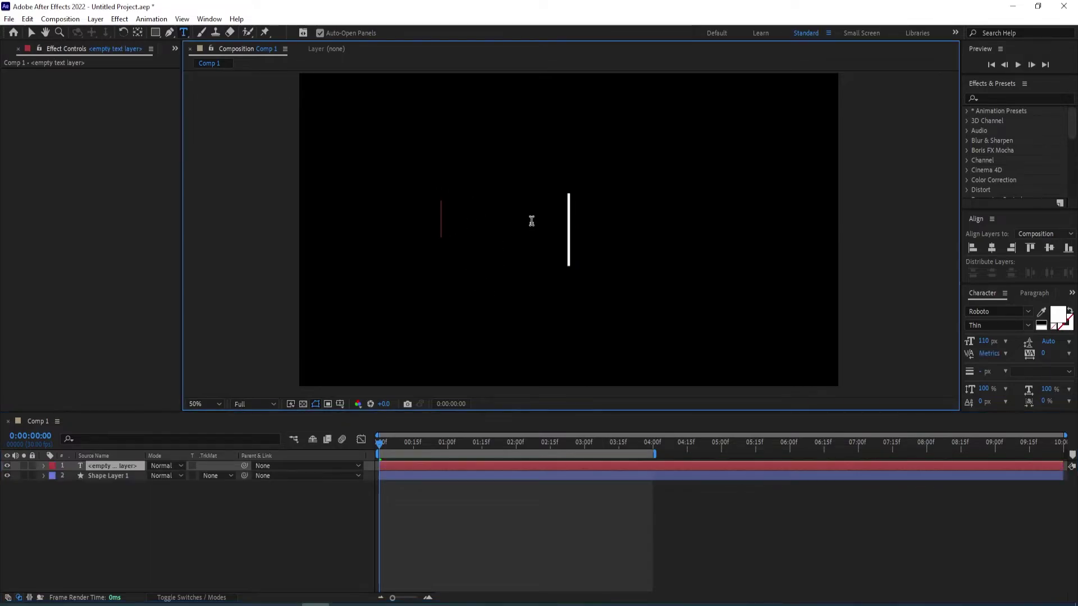
text(TEXT)
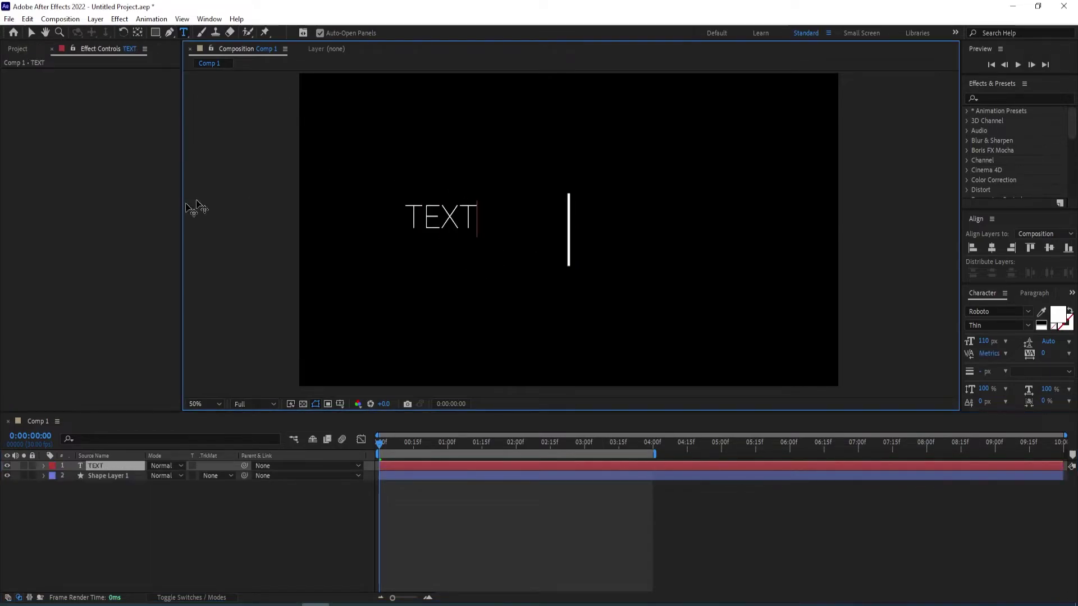
click(32, 33)
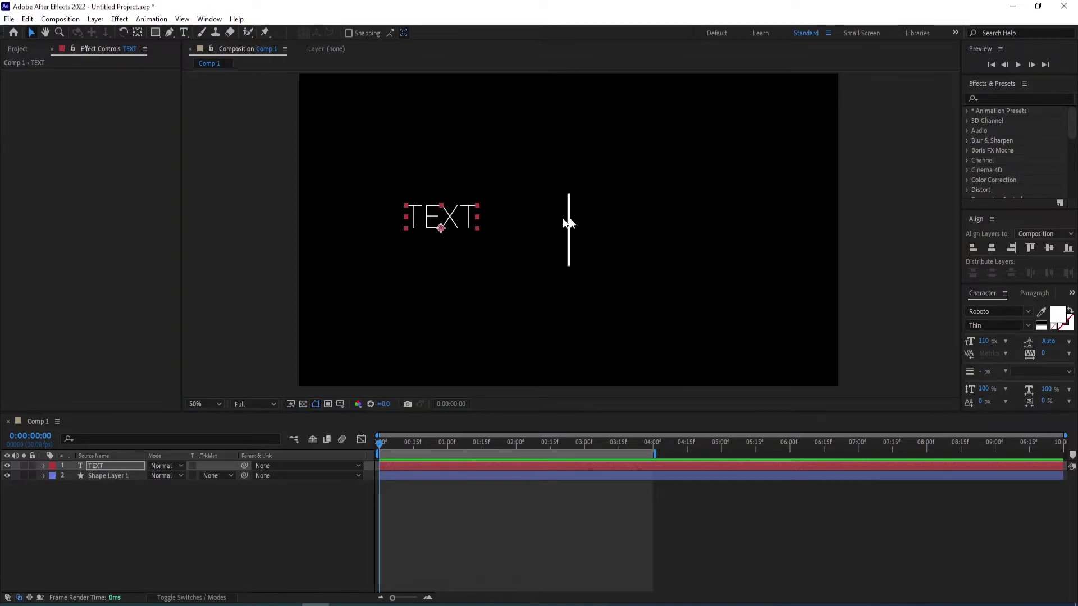
Align the TEXT layer to the composition center both ways, and shift it to just left of the vertical line.
click(991, 248)
click(1049, 248)
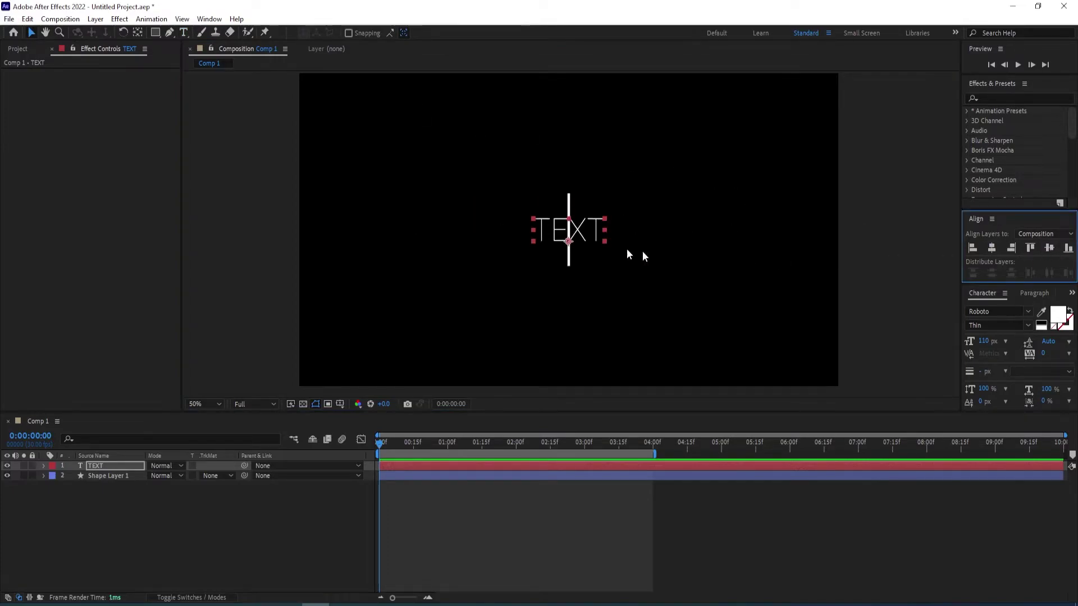
drag(580, 228, 530, 232)
Duplicate the TEXT layer, move the copy to the right side of the line, and change its wording to REVEAL.
click(118, 466)
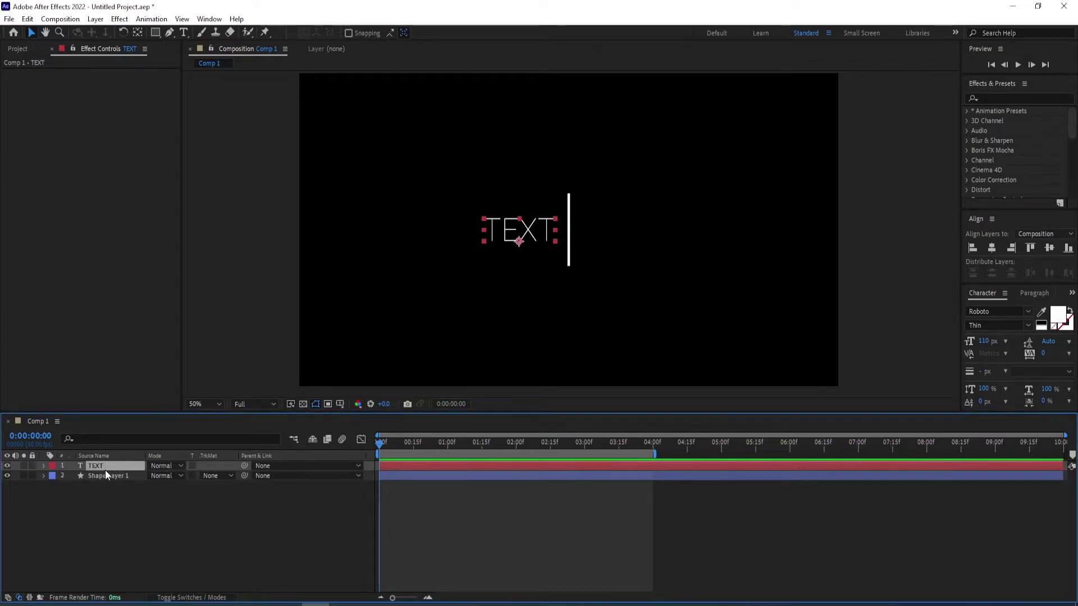
key(ctrl+d)
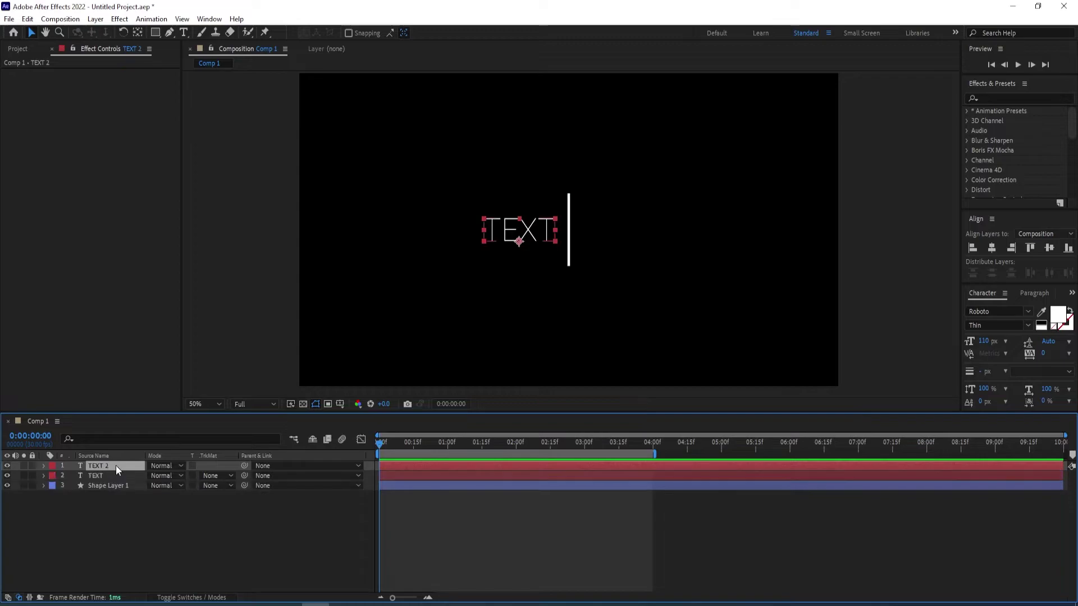
drag(528, 231, 652, 234)
double_click(651, 235)
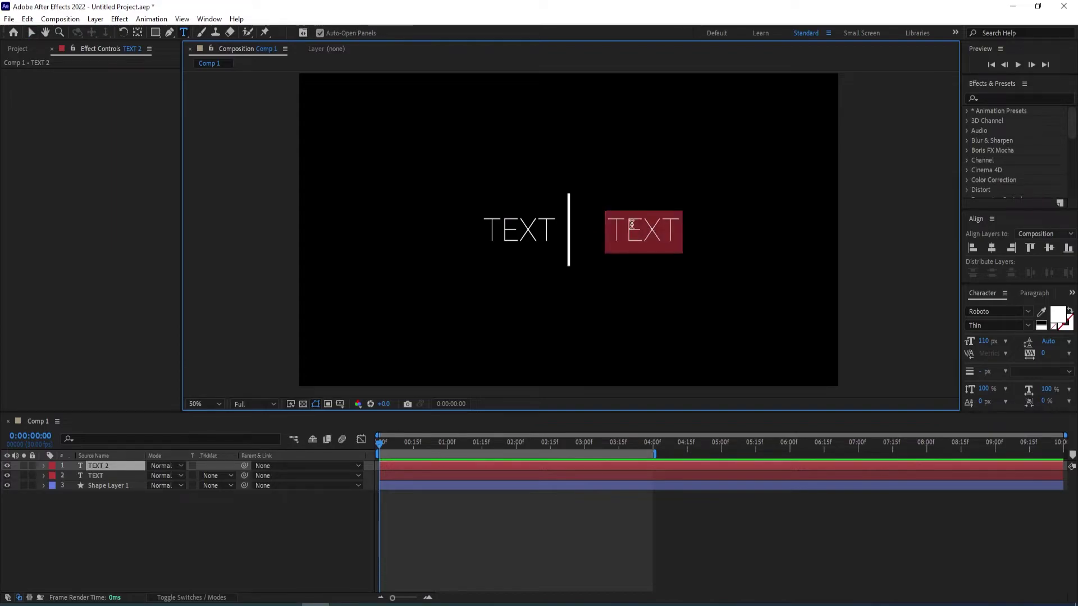
text(REVEAL)
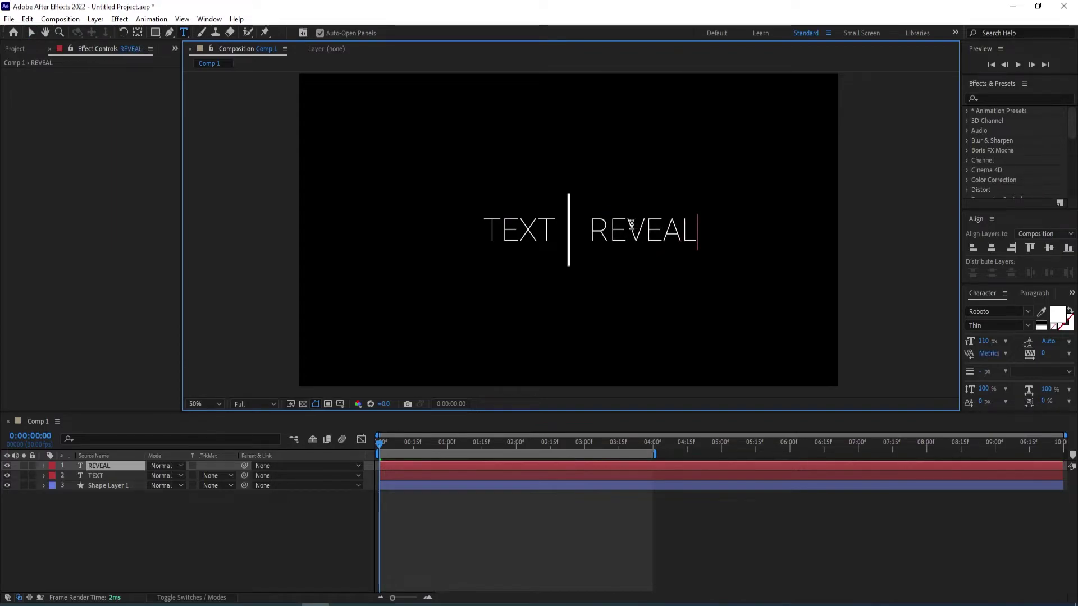
click(30, 33)
click(109, 468)
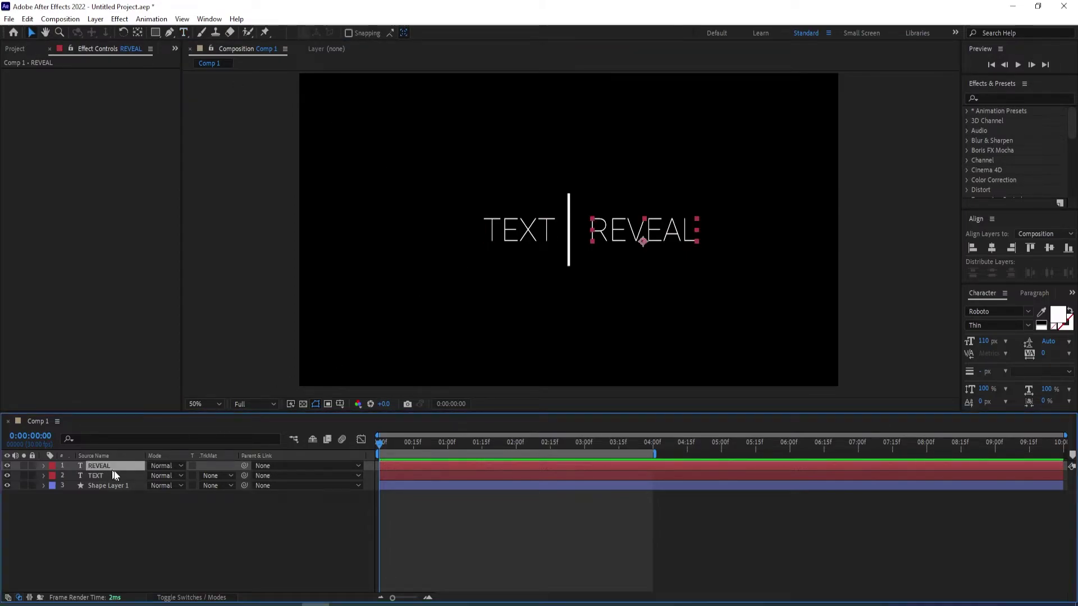
Create a red 1920 x 1080 px solid layer named mask.
click(195, 500)
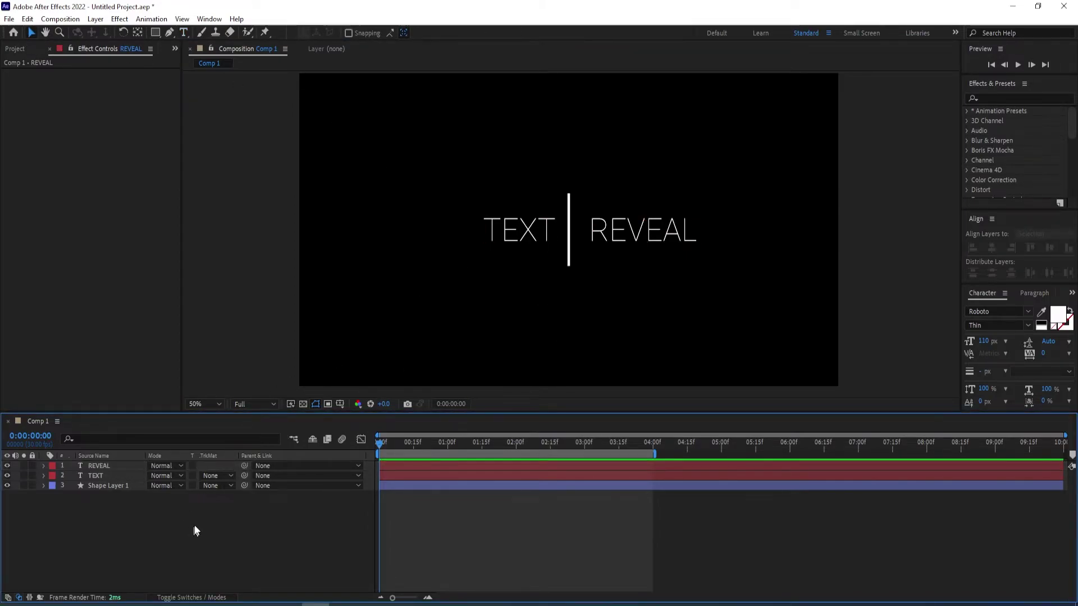
right_click(194, 554)
mouse_move(288, 417)
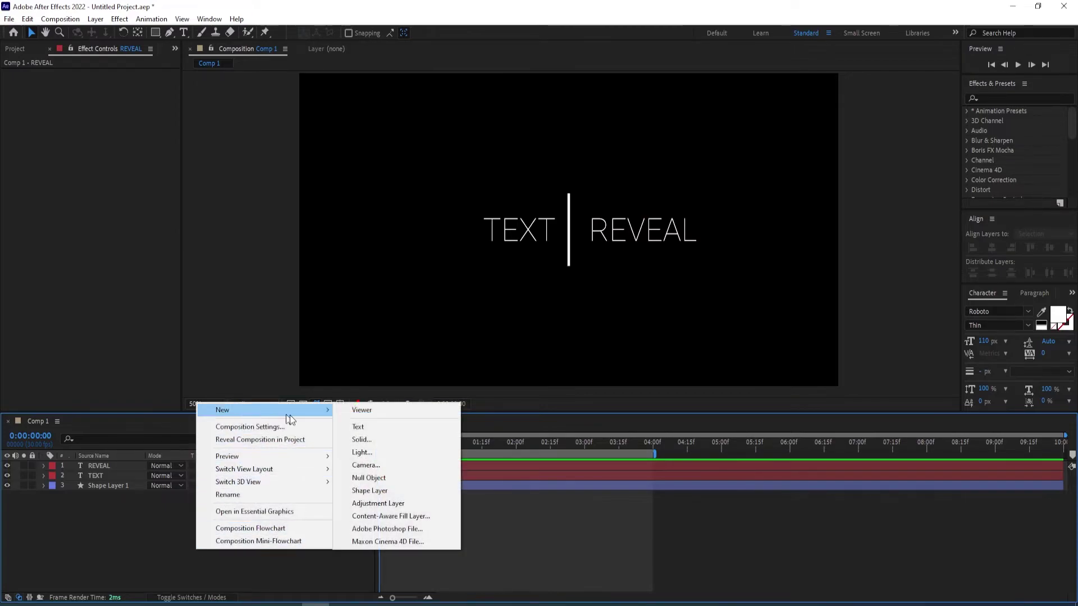
click(361, 439)
text(mask)
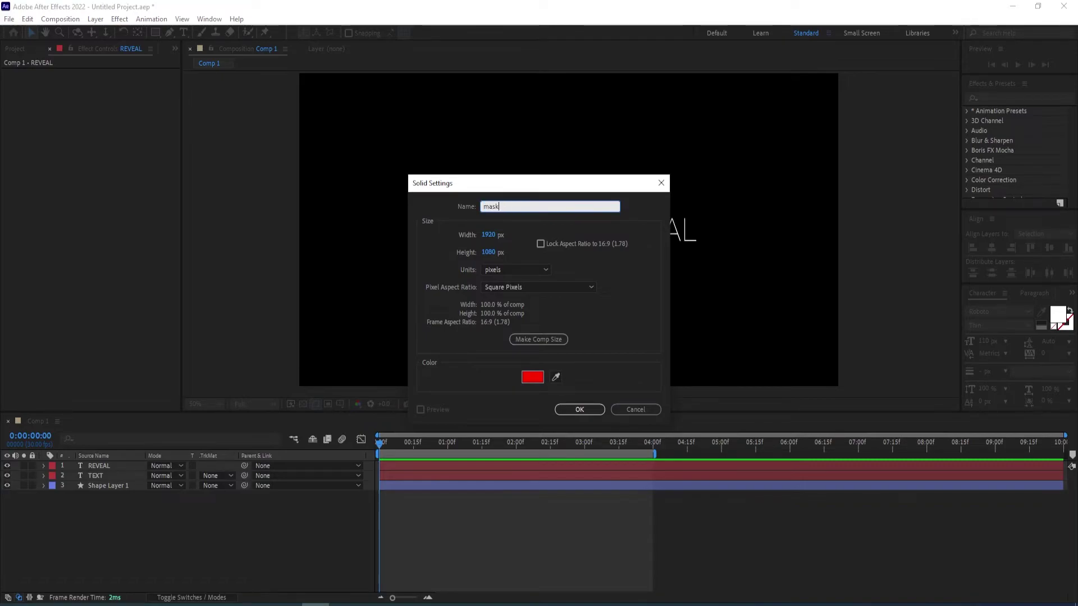
click(576, 410)
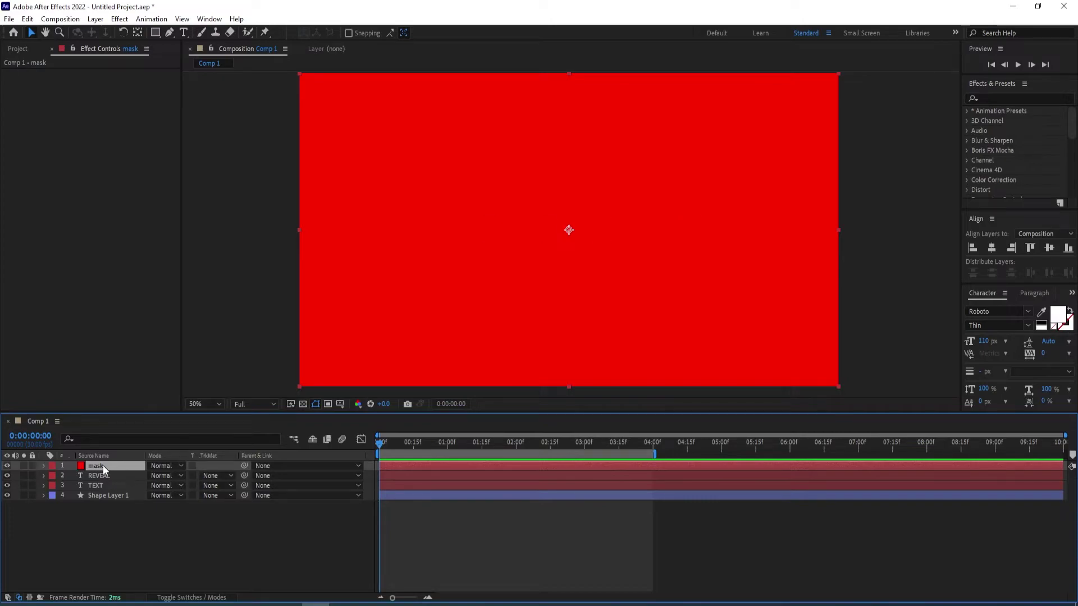
Place the mask layer directly above TEXT and set its Position to -2.0, 540.0 so its edge meets the vertical line.
drag(102, 464, 101, 481)
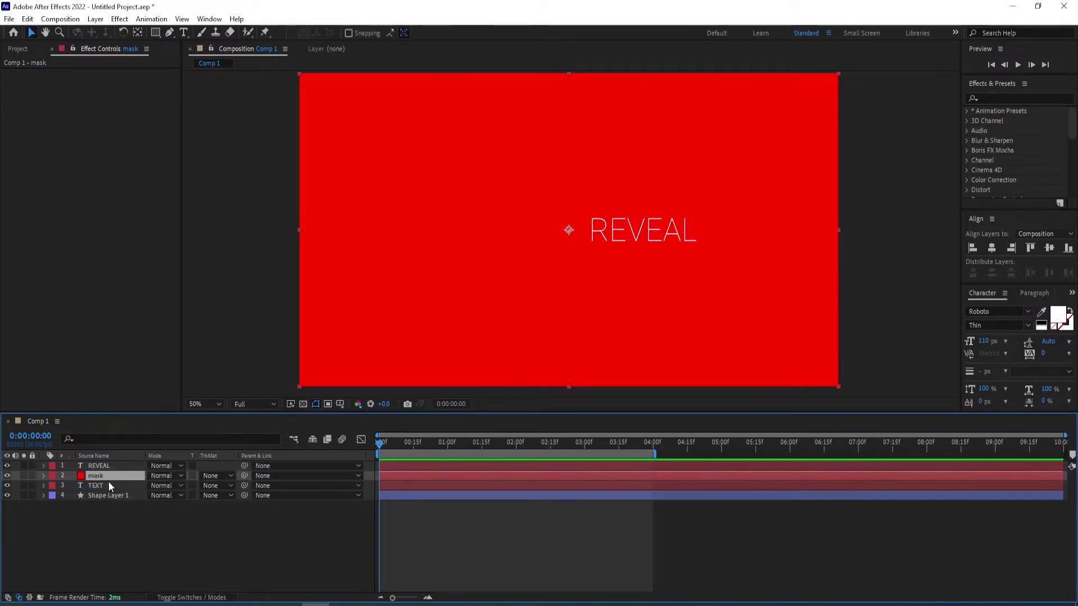
key(p)
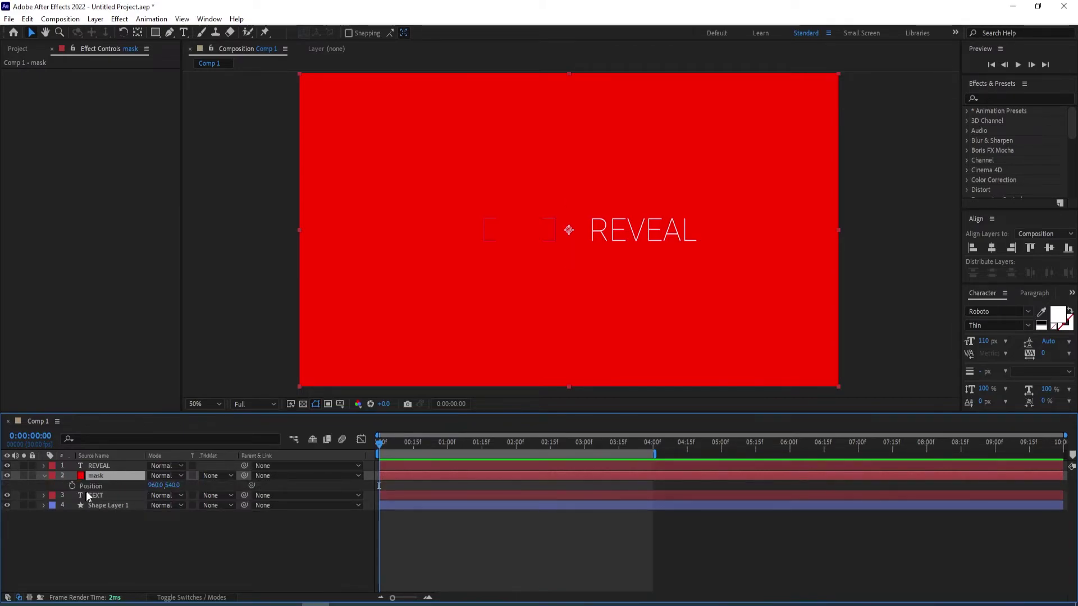
drag(154, 486, 42, 499)
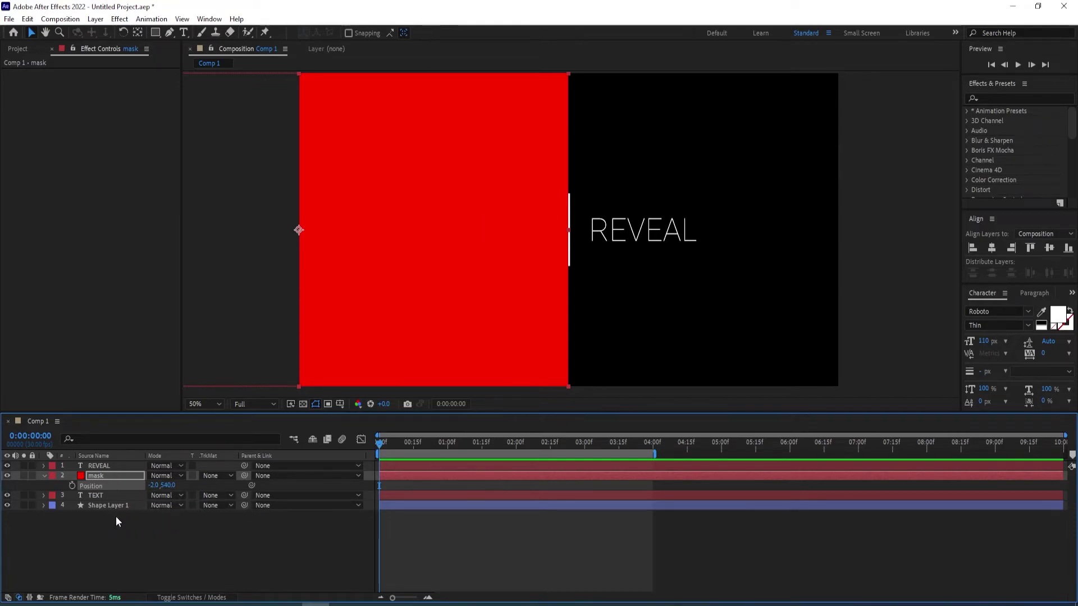
Set the track matte of the TEXT layer to Alpha Matte "mask".
click(106, 494)
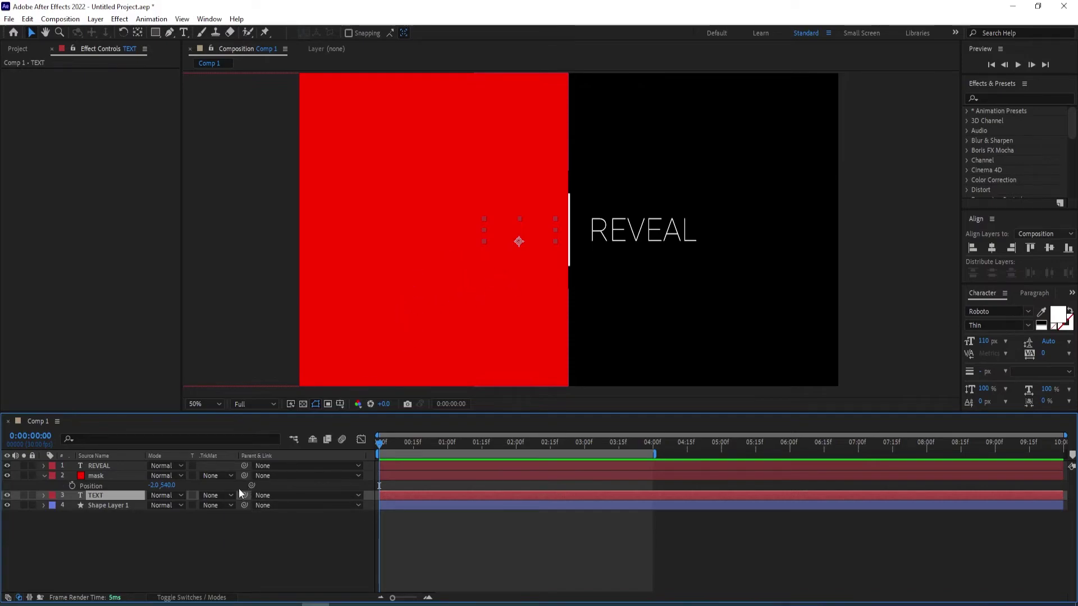
click(216, 497)
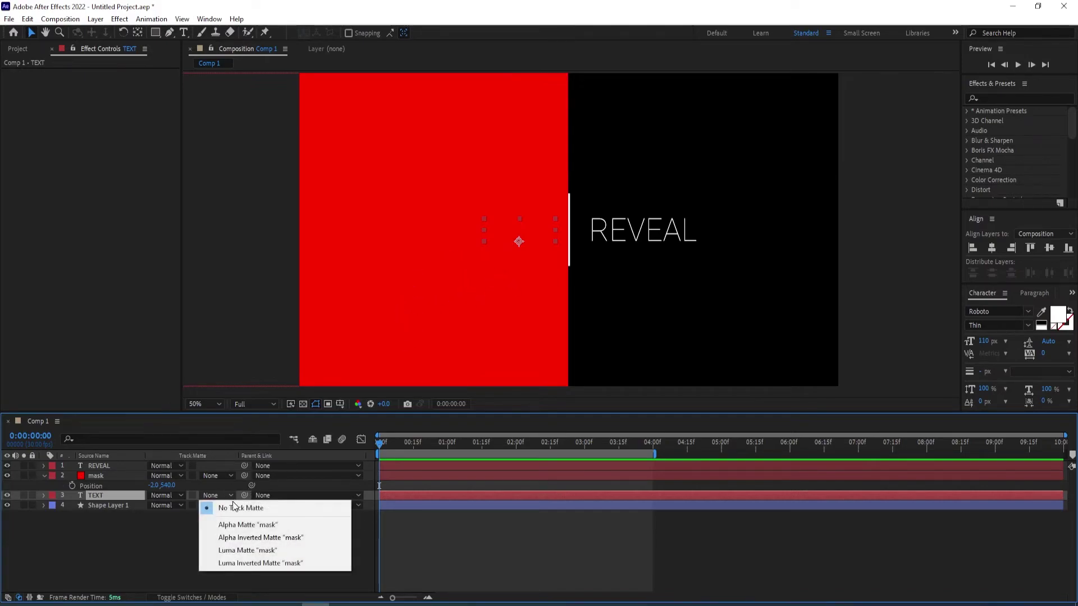
click(230, 525)
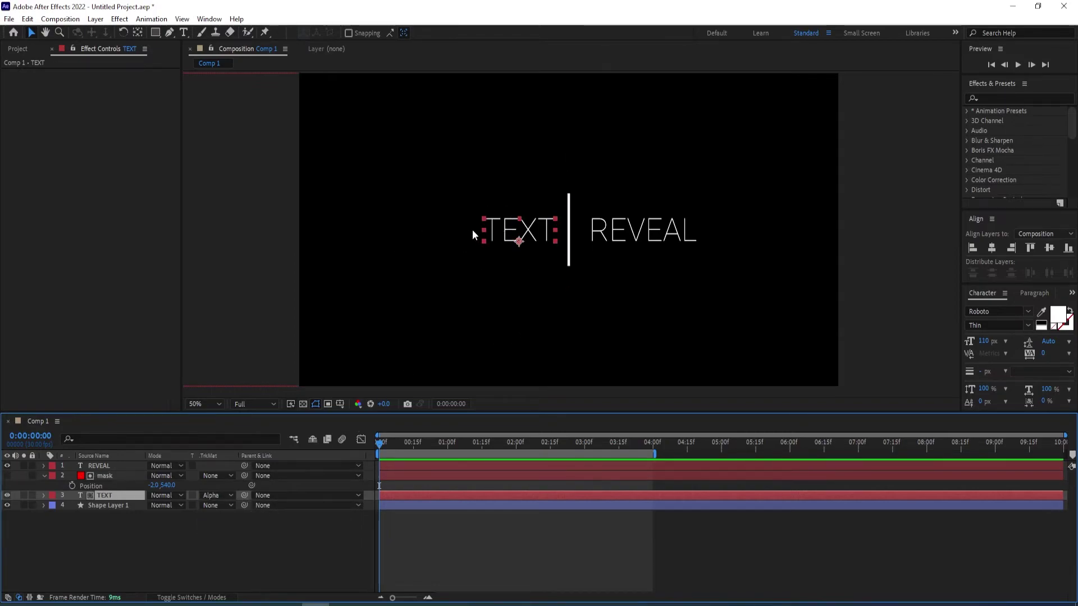
Shift the TEXT layer horizontally past the line to Position 1132.9, 579.1, keeping its Alpha Matte setting.
key(p)
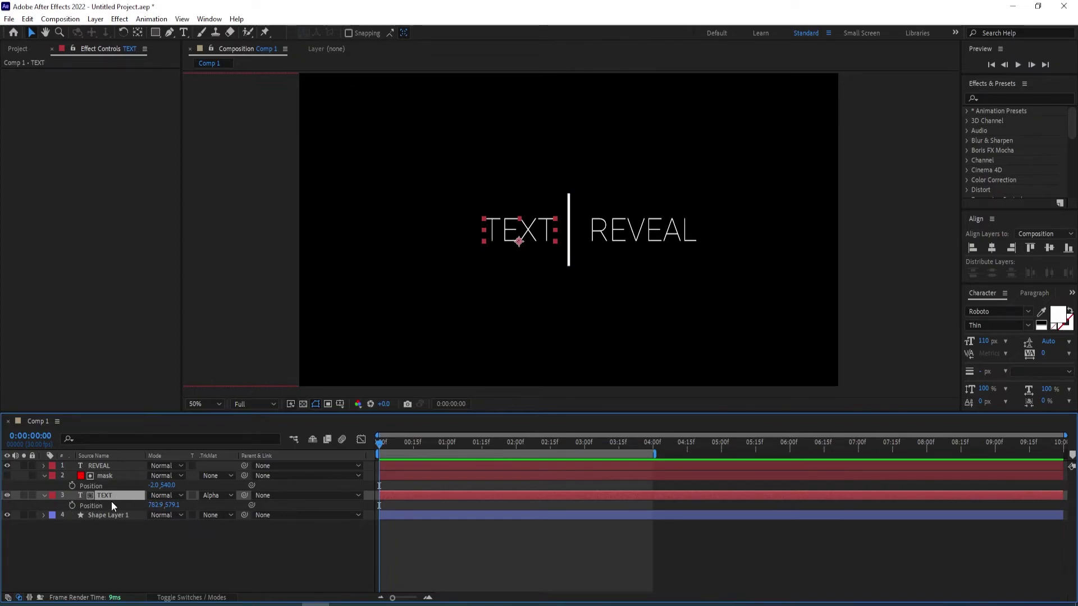
drag(155, 504, 176, 505)
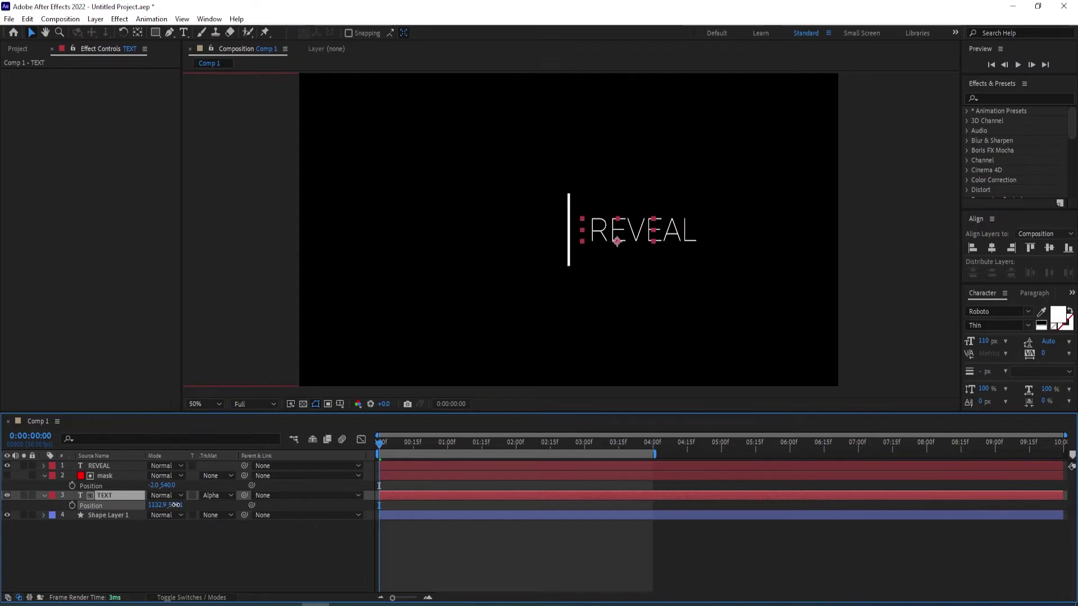
click(216, 495)
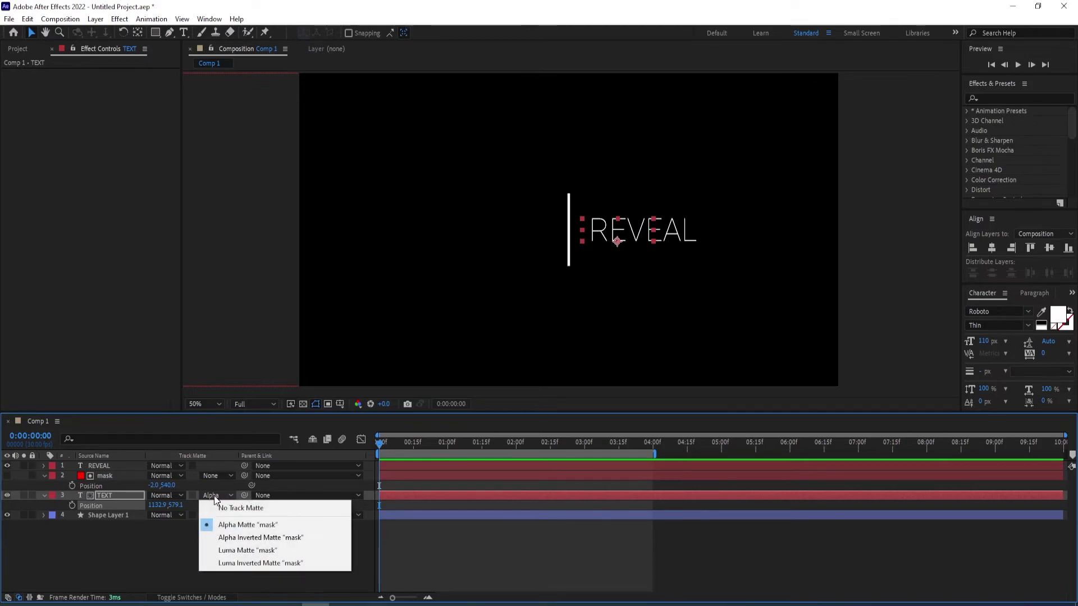
click(115, 496)
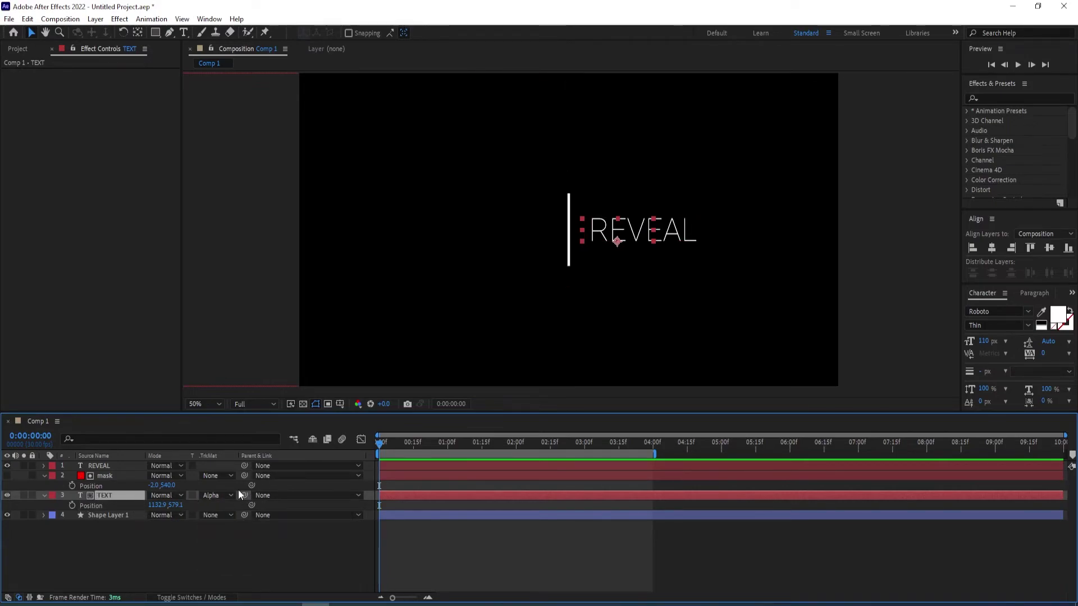
Undo the shift of TEXT and keyframe its Position from 1102.9, 579.1 at 0 seconds to 782.9, 579.1 at 2 seconds.
key(ctrl+z)
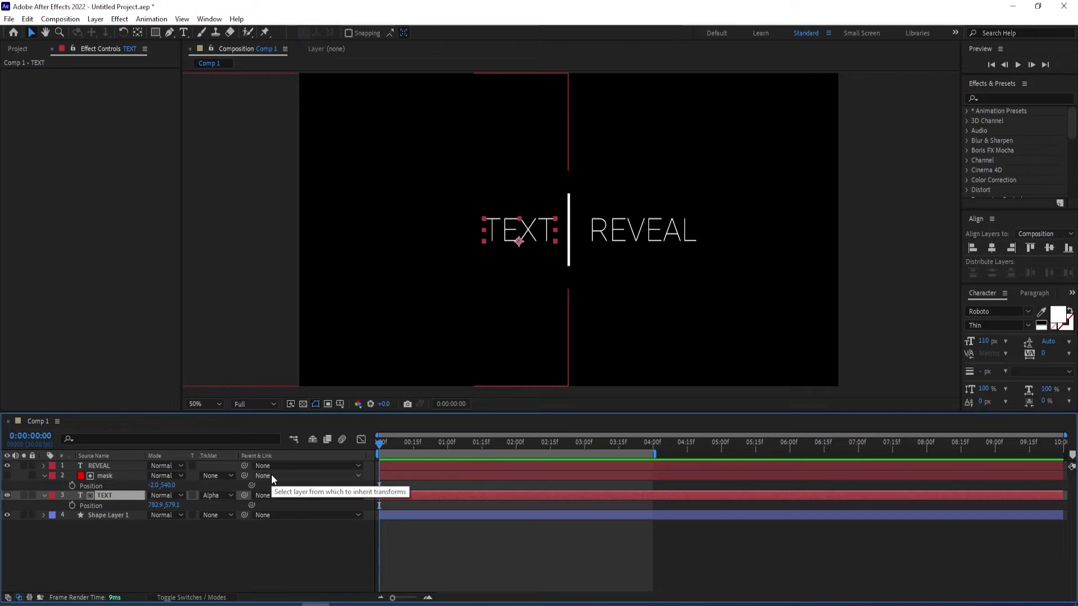
click(72, 505)
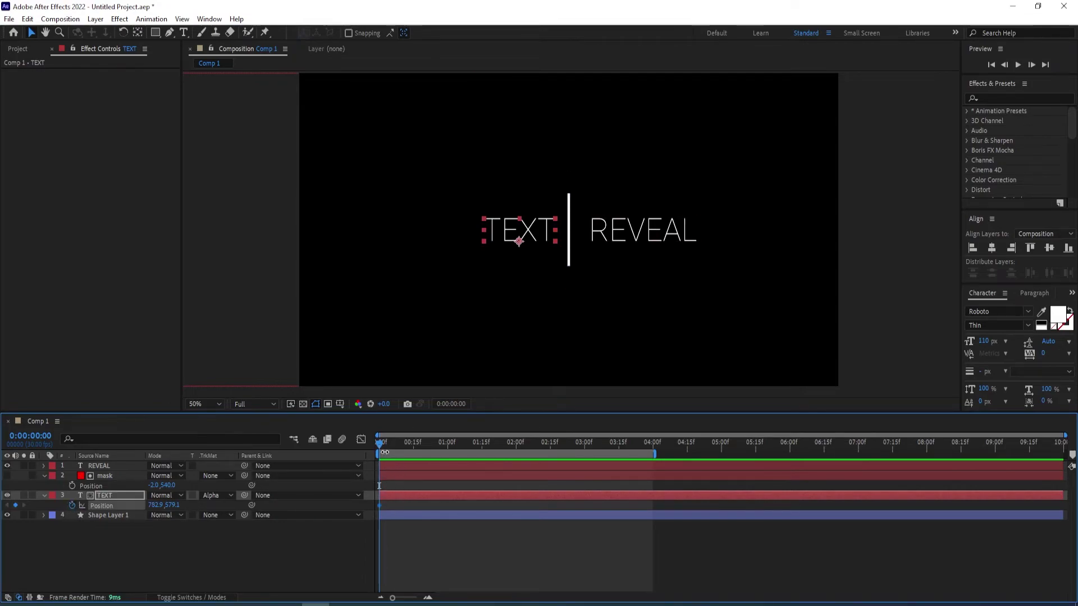
drag(379, 446, 516, 449)
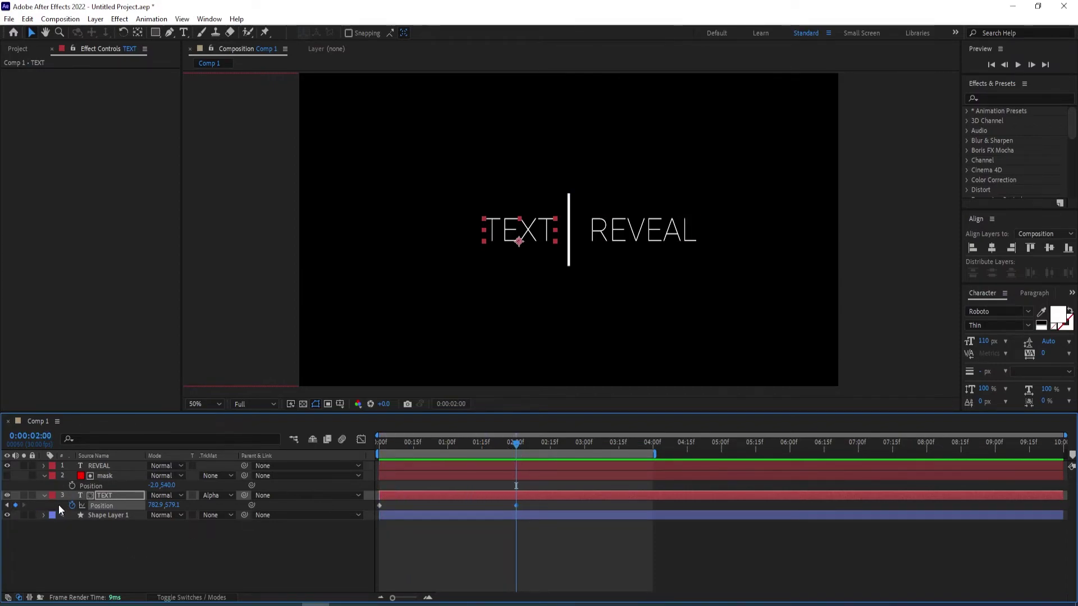
click(8, 506)
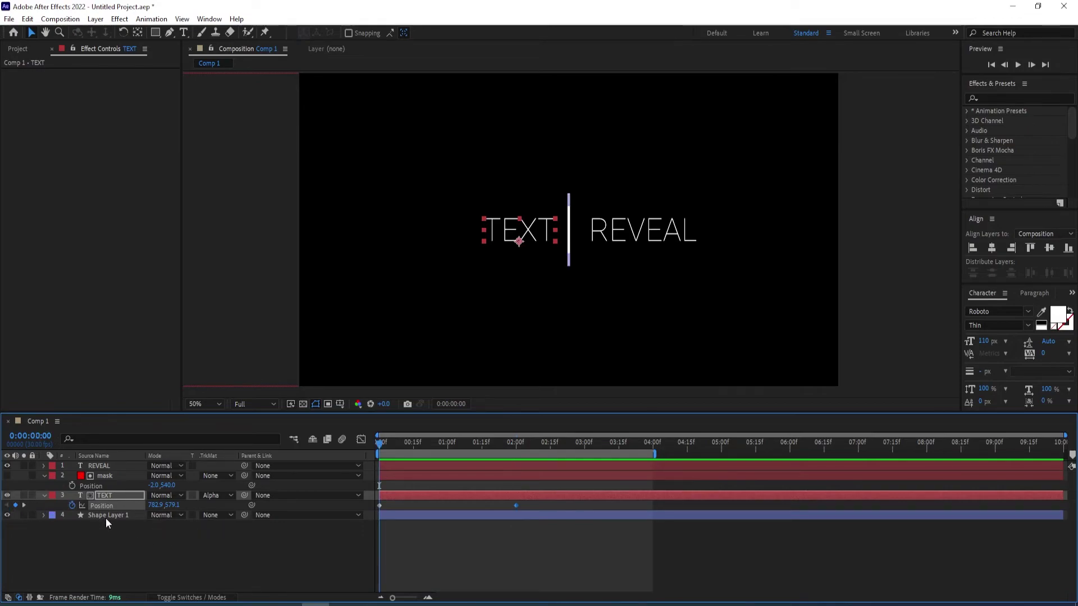
drag(154, 505, 173, 505)
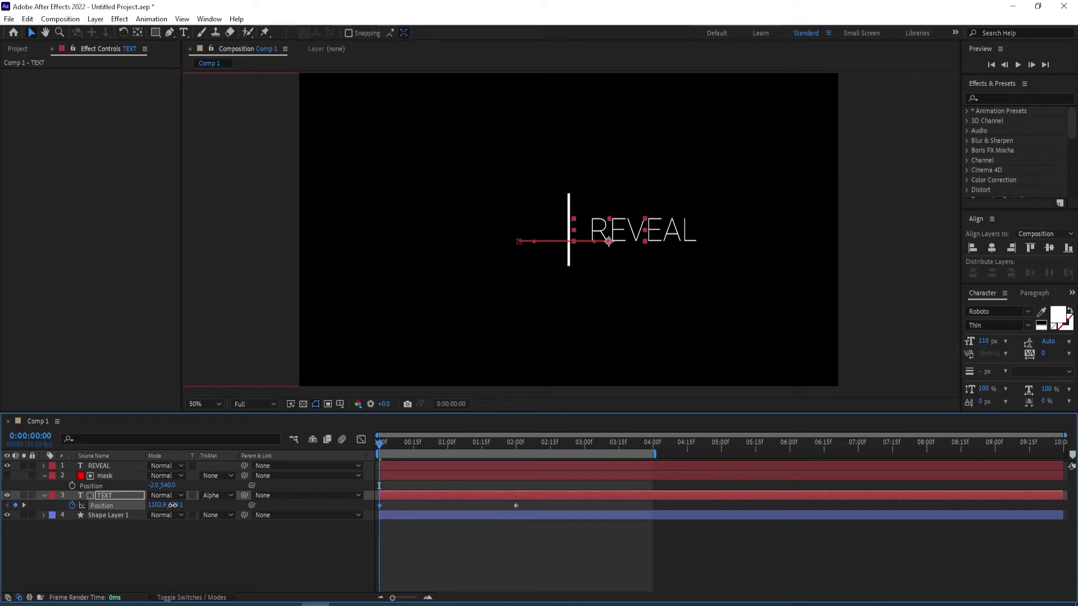
Duplicate the mask layer, place the copy directly above the REVEAL layer and turn its visibility on.
click(106, 479)
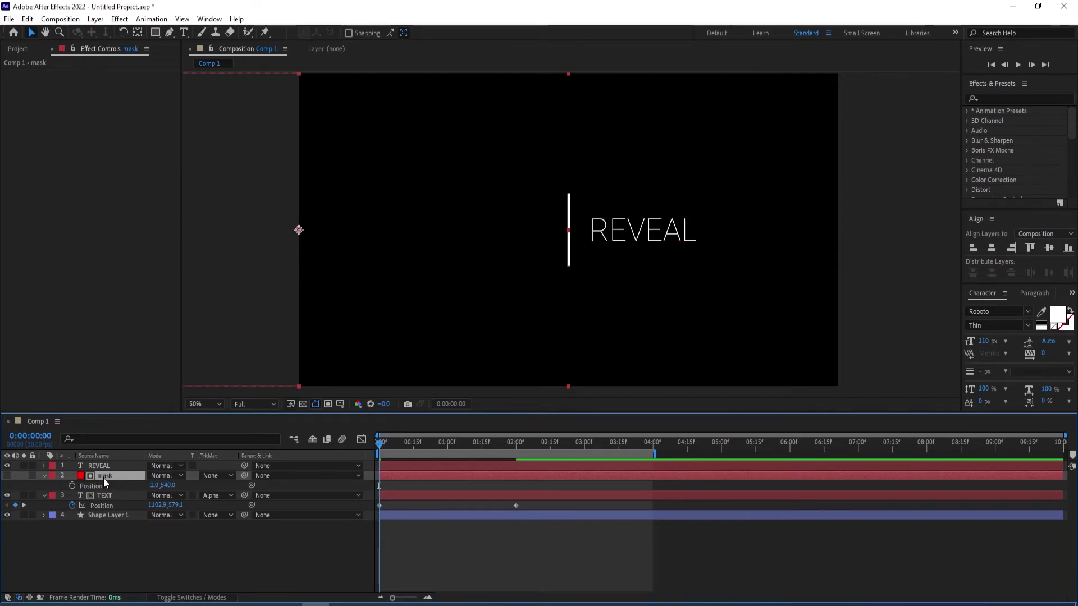
key(ctrl+d)
drag(106, 476, 107, 462)
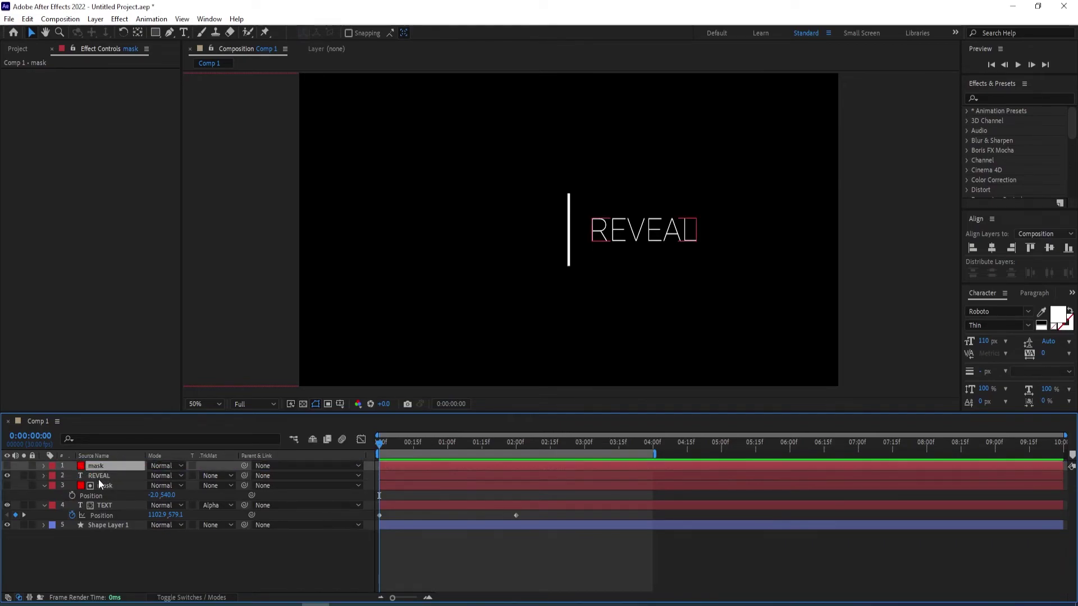
click(6, 475)
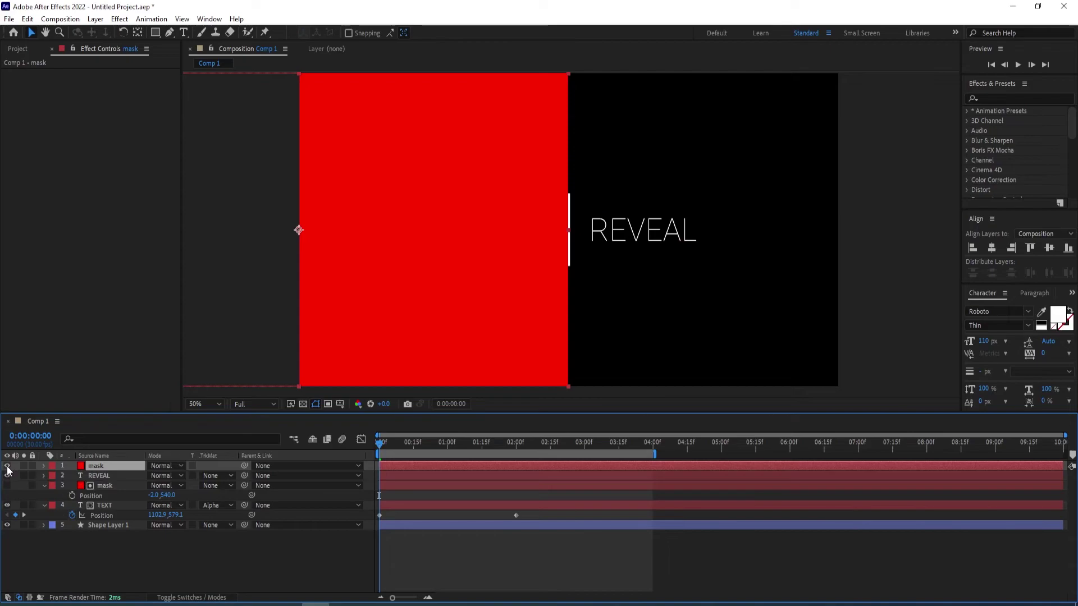
Set the track matte of the REVEAL layer to Alpha Inverted Matte "mask".
click(110, 477)
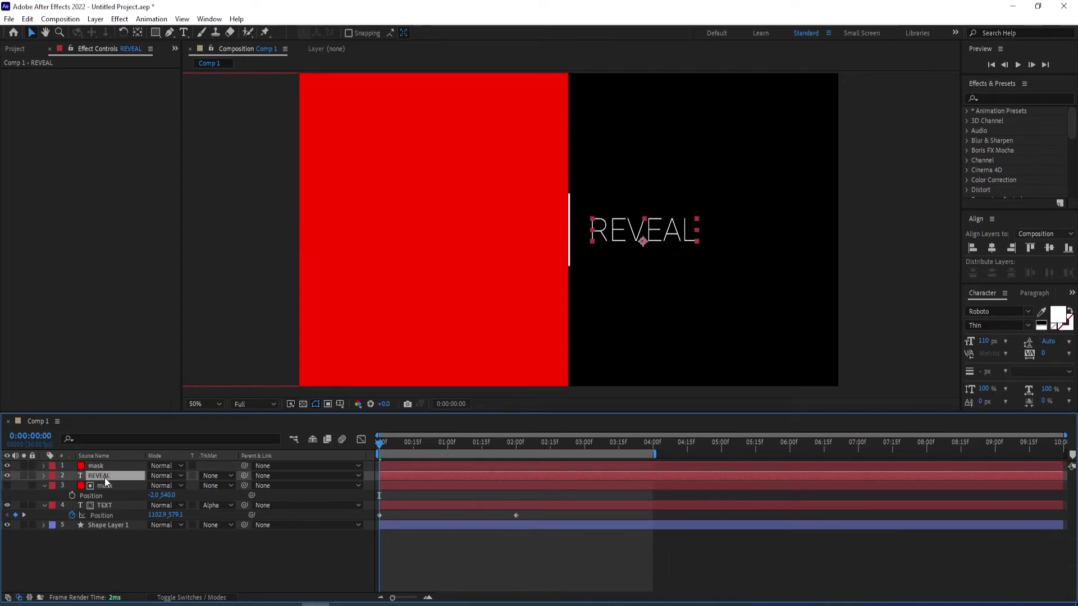
click(217, 476)
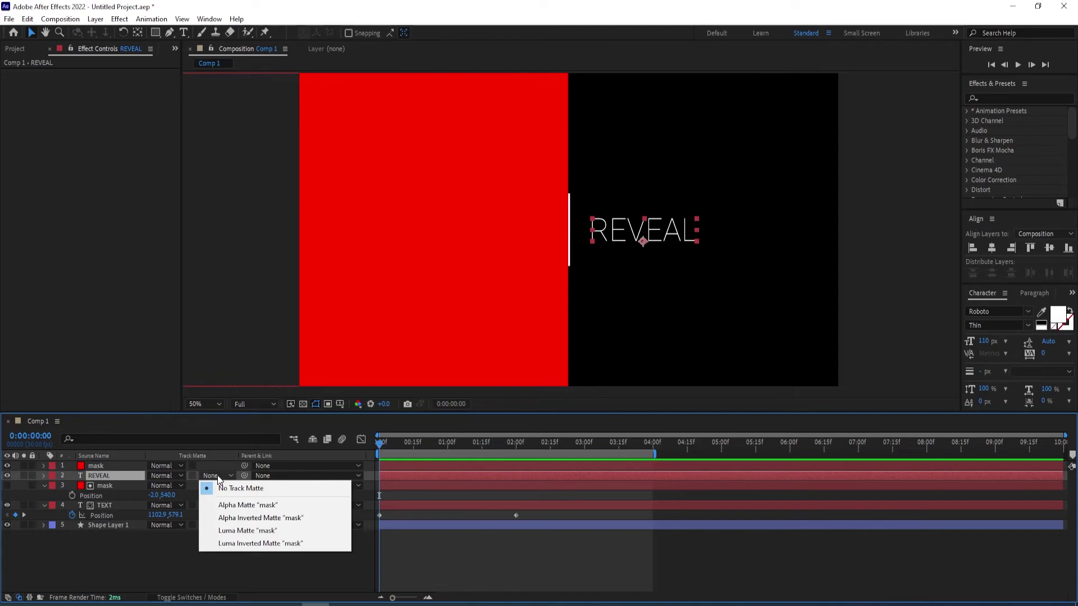
click(234, 518)
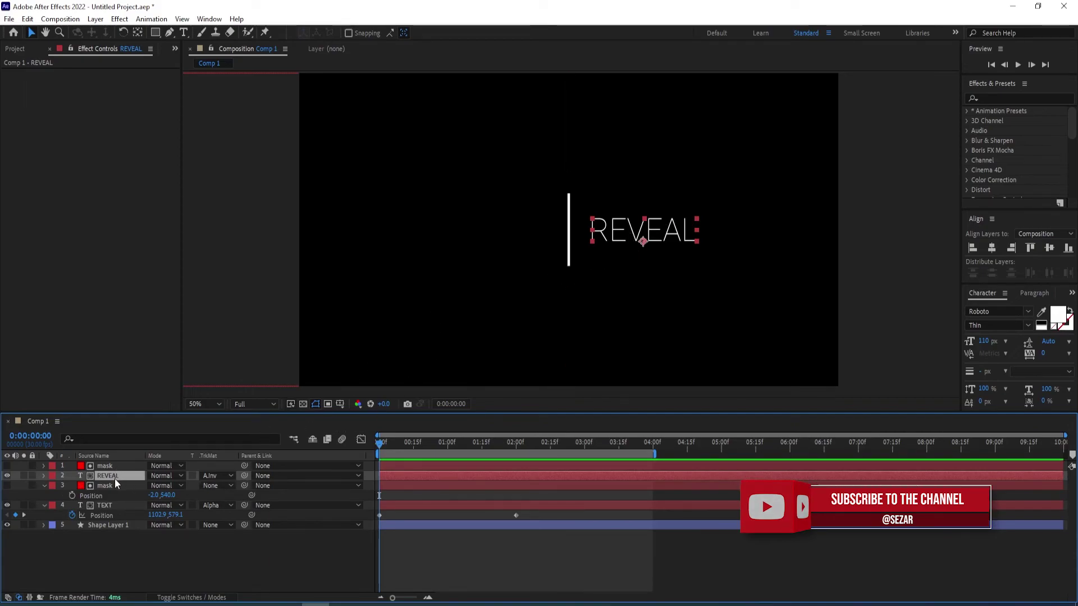
Keyframe REVEAL's Position from 754.9, 579.1 behind the line at 0 seconds to 1224.9, 579.1 at 2 seconds.
key(p)
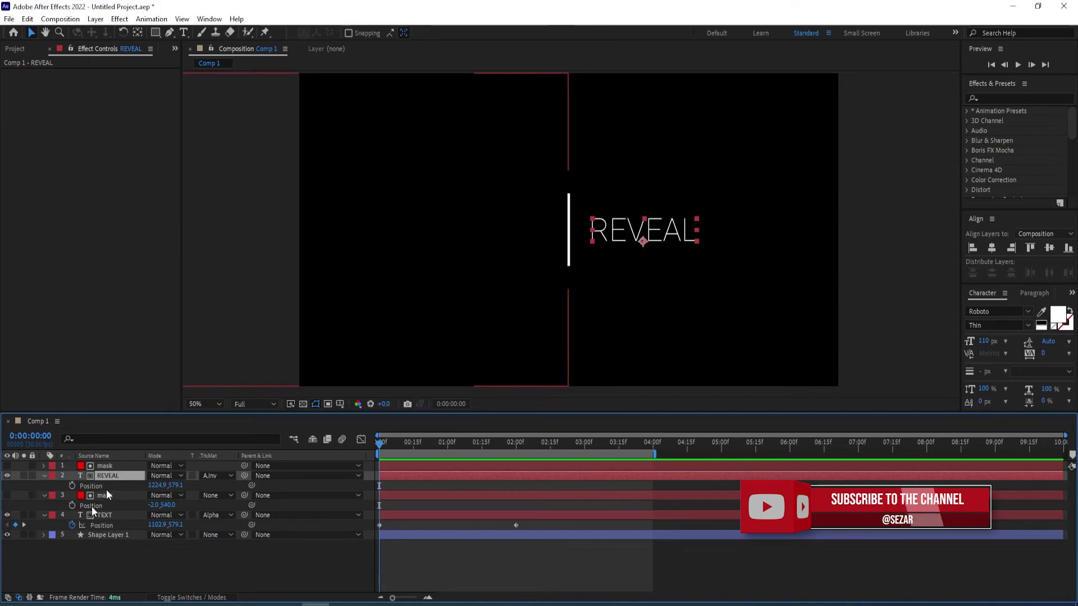
click(73, 486)
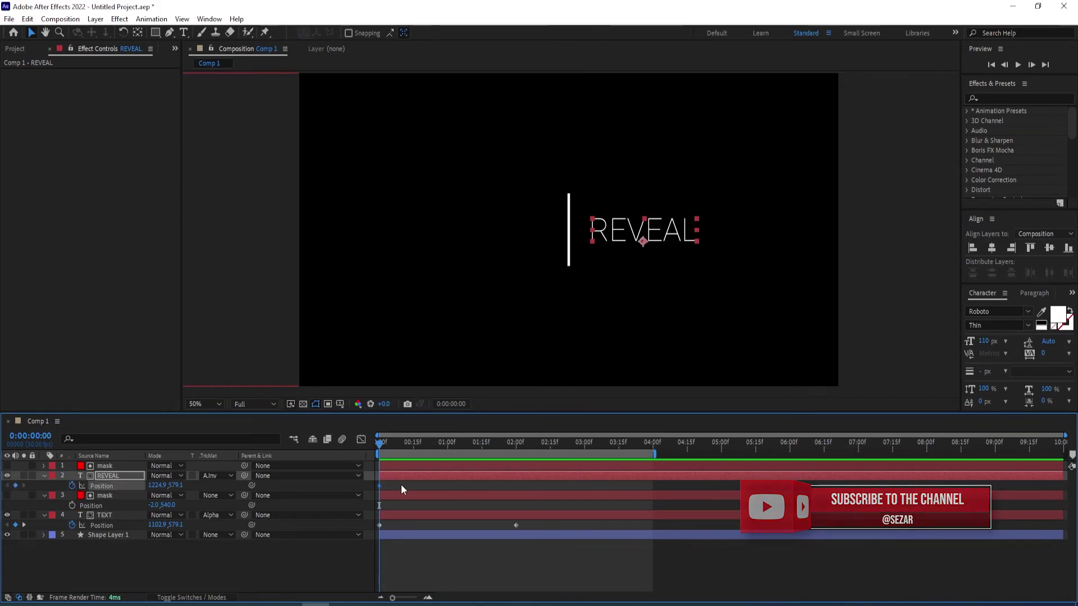
drag(381, 443, 514, 451)
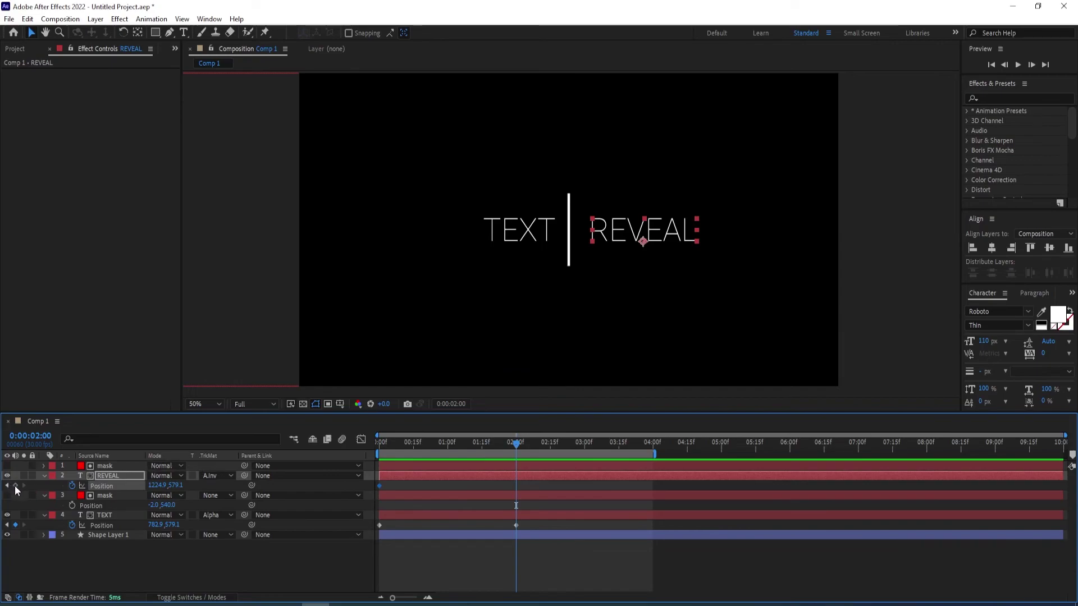
drag(516, 443, 373, 456)
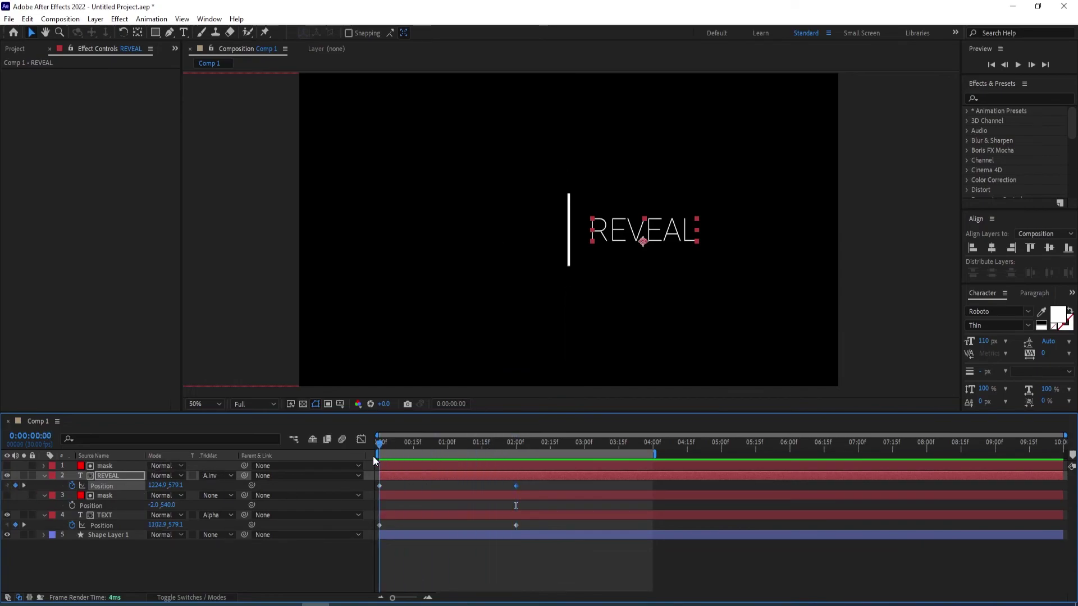
drag(158, 485, 118, 484)
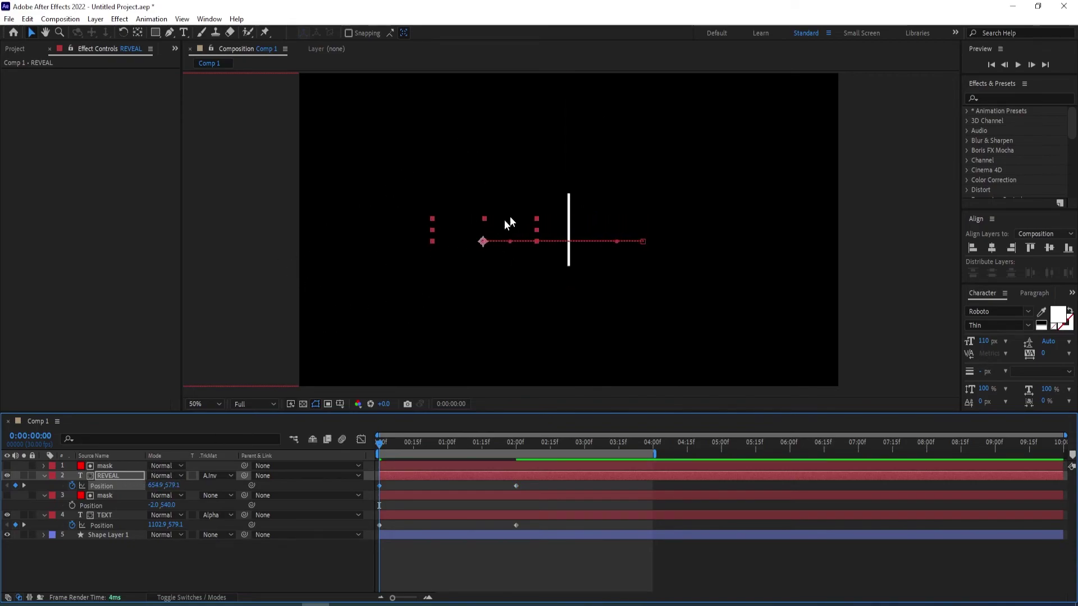
key(ctrl+z)
drag(158, 483, 131, 484)
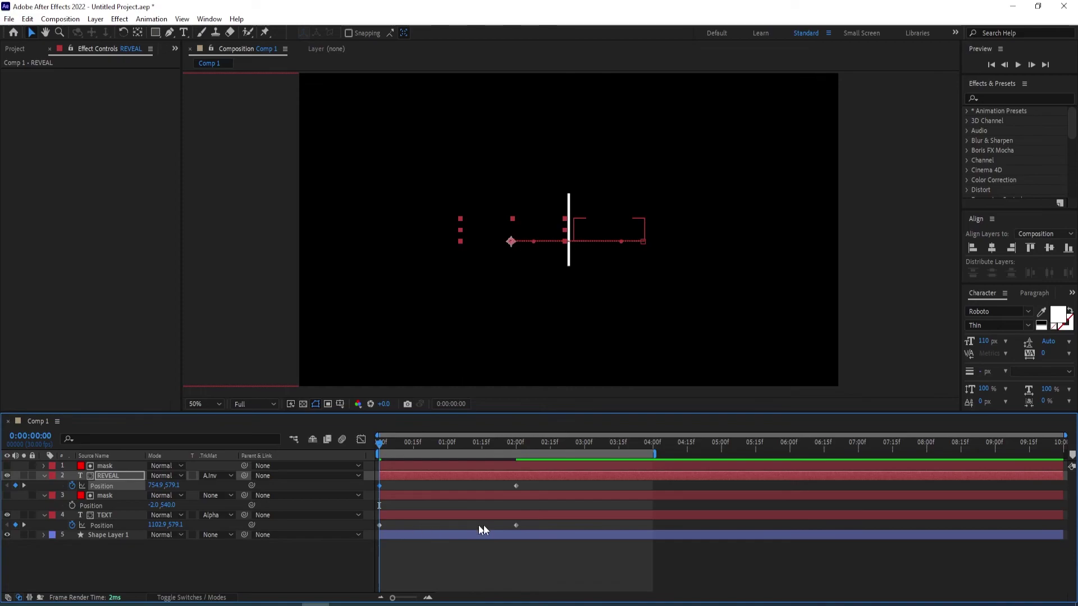
Apply Easy Ease to all Position keyframes of the REVEAL and TEXT layers.
drag(536, 531, 370, 477)
key(F9)
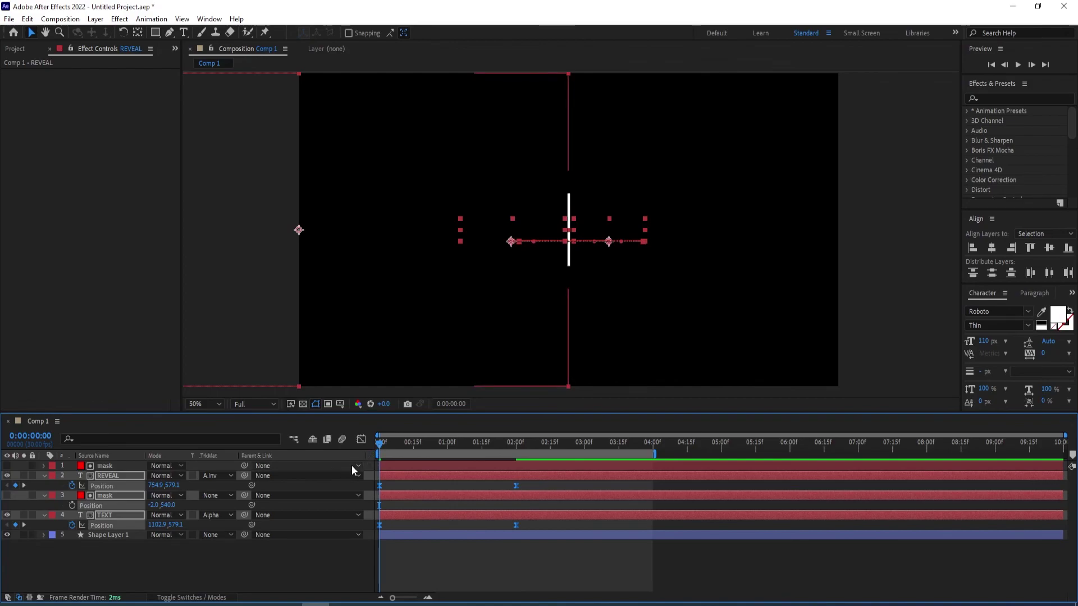
click(291, 542)
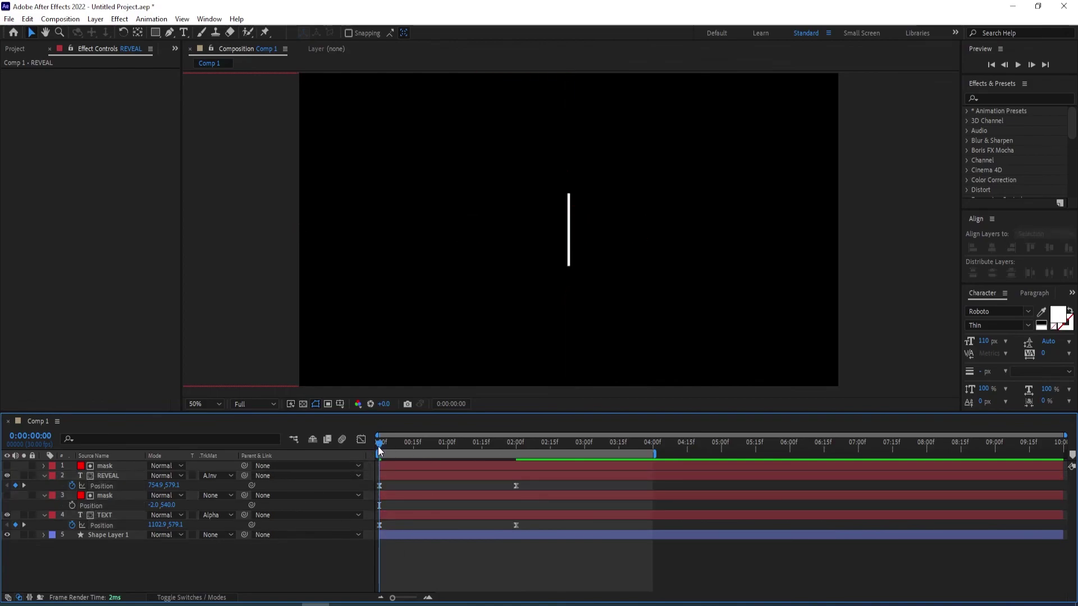
Preview the text animation and move Shape Layer 1 with the line to the top of the layer stack.
key(space)
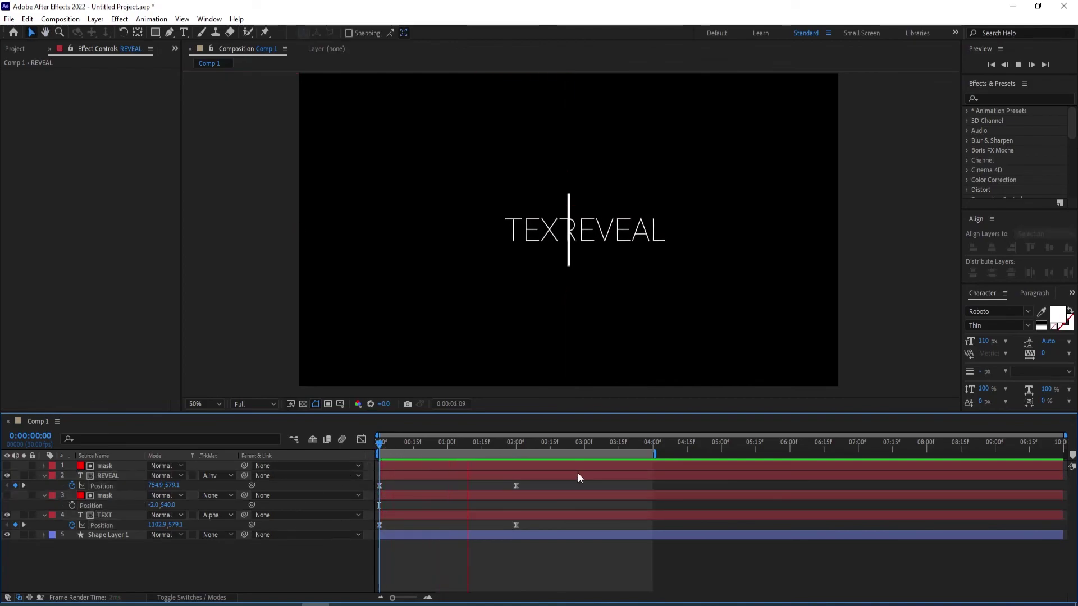
click(549, 476)
drag(550, 453, 517, 470)
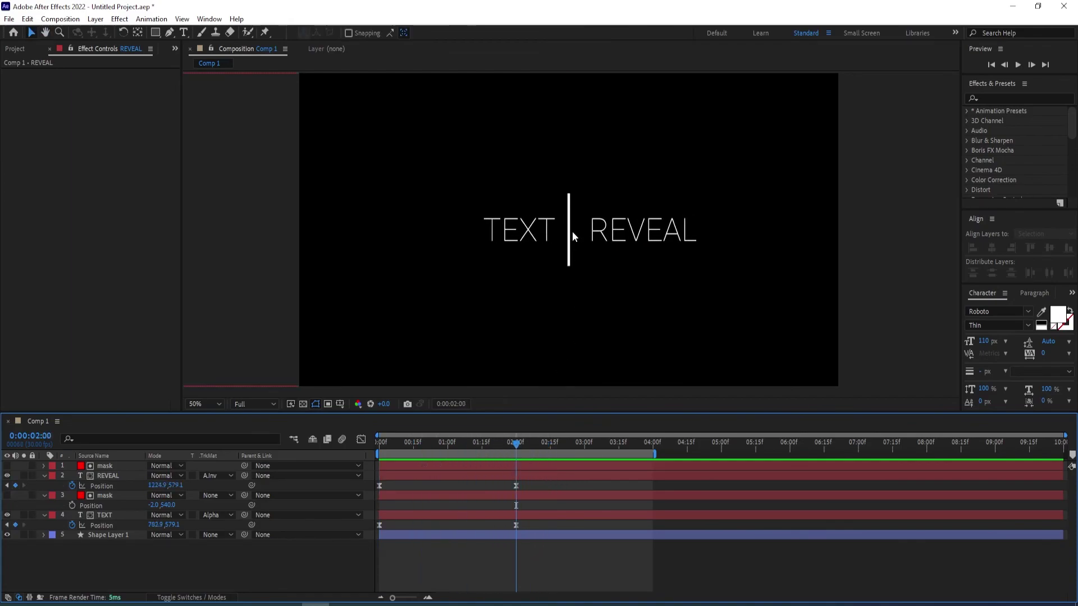
drag(108, 536, 112, 462)
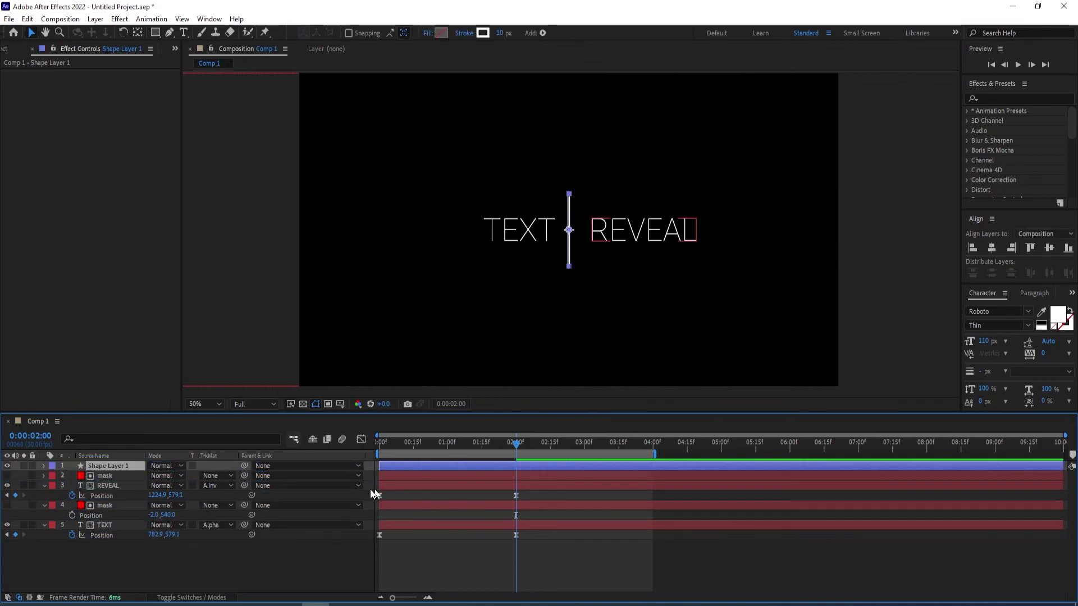
Unlink the Scale proportions of Shape Layer 1 and keyframe its Scale at 100% at the start and at frame 5.
click(511, 443)
drag(511, 444, 372, 448)
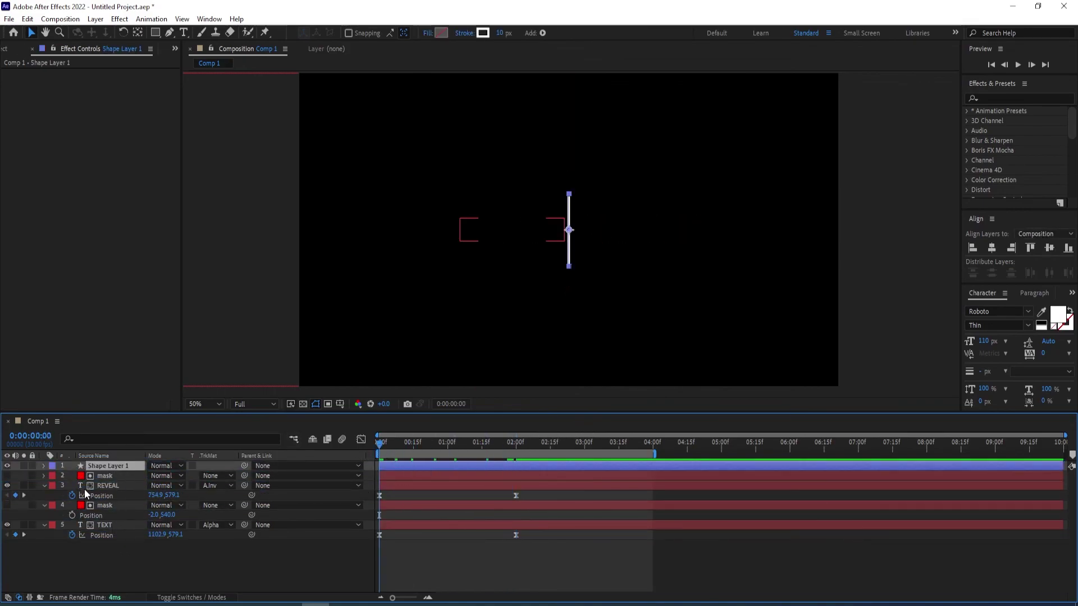
key(s)
click(150, 476)
click(72, 475)
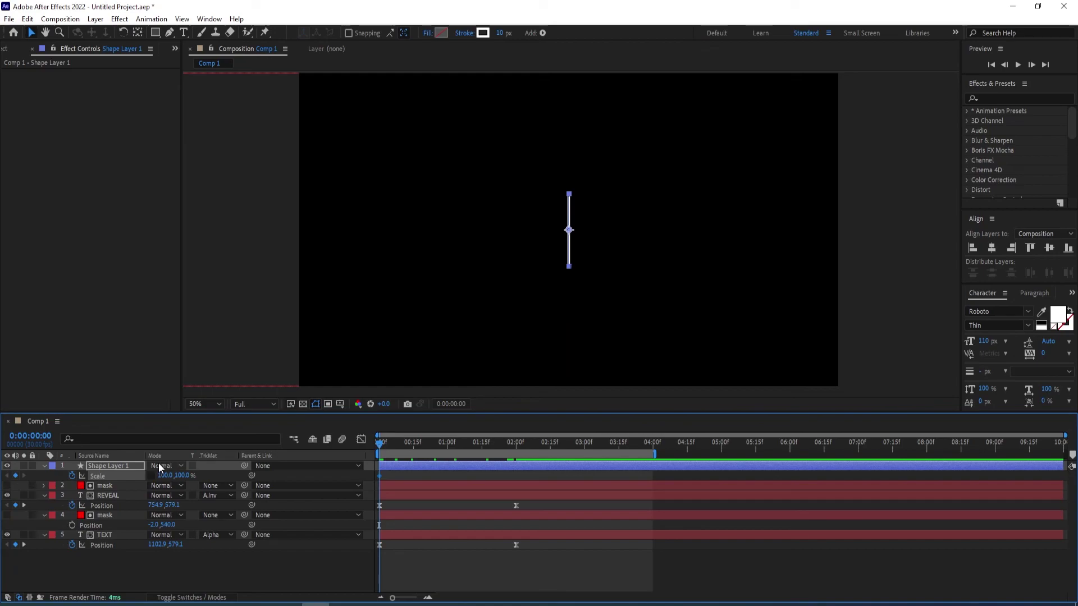
key(Page_Down)
key(Page_Down)
key(Page_Down)
key(Page_Down)
key(Page_Down)
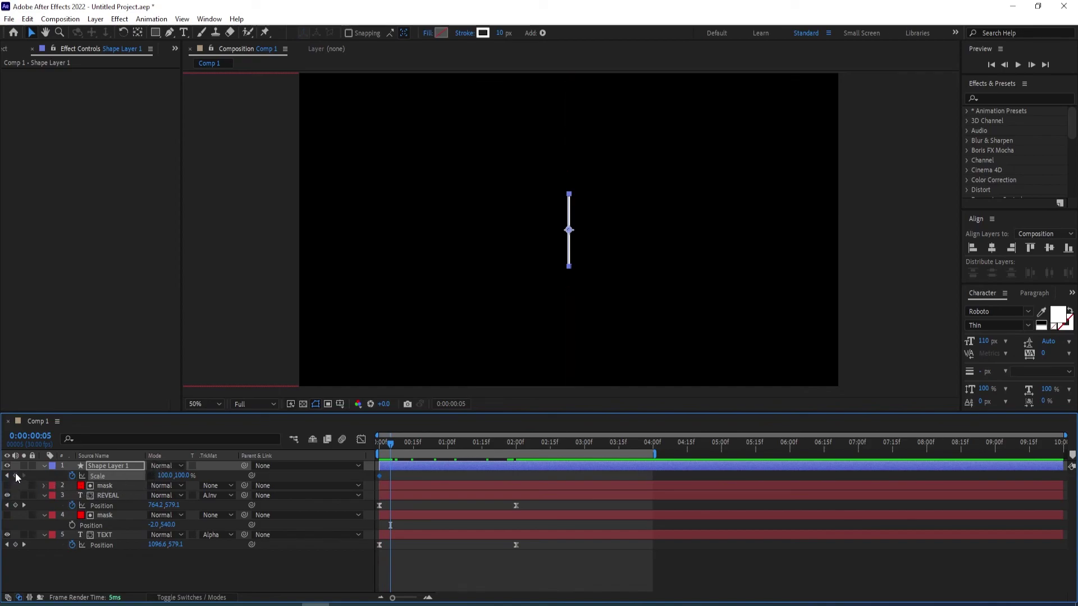
Set the vertical Scale of Shape Layer 1 to 0% at 0:00:00:00 so the line grows from its centre.
drag(392, 448, 369, 451)
click(183, 476)
text(0)
key(Return)
Apply Easy Ease to both Scale keyframes of Shape Layer 1 and preview the whole reveal.
drag(400, 474, 372, 482)
key(F9)
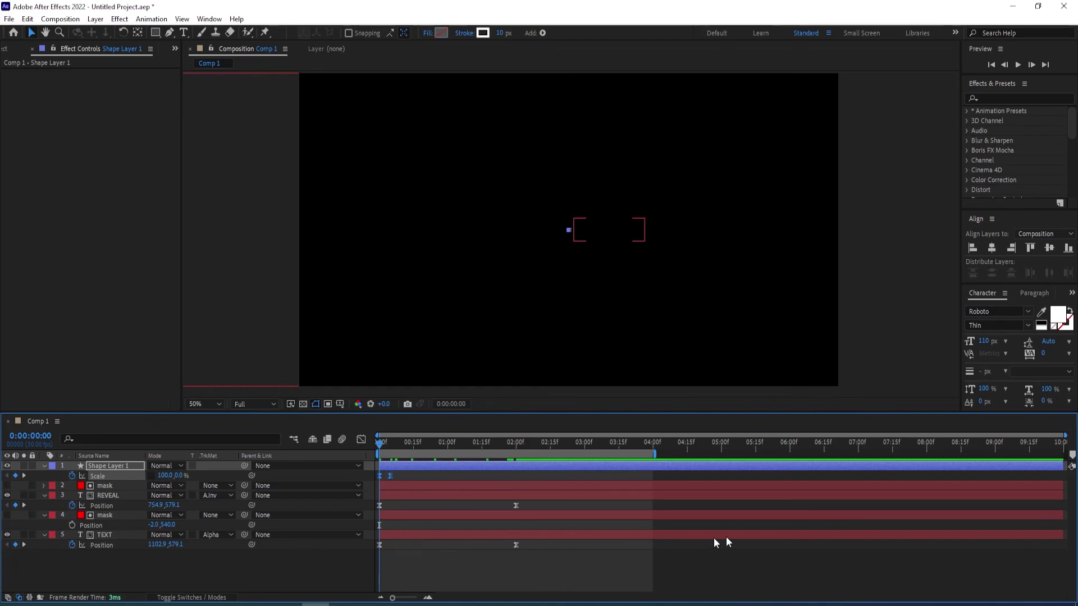
key(space)
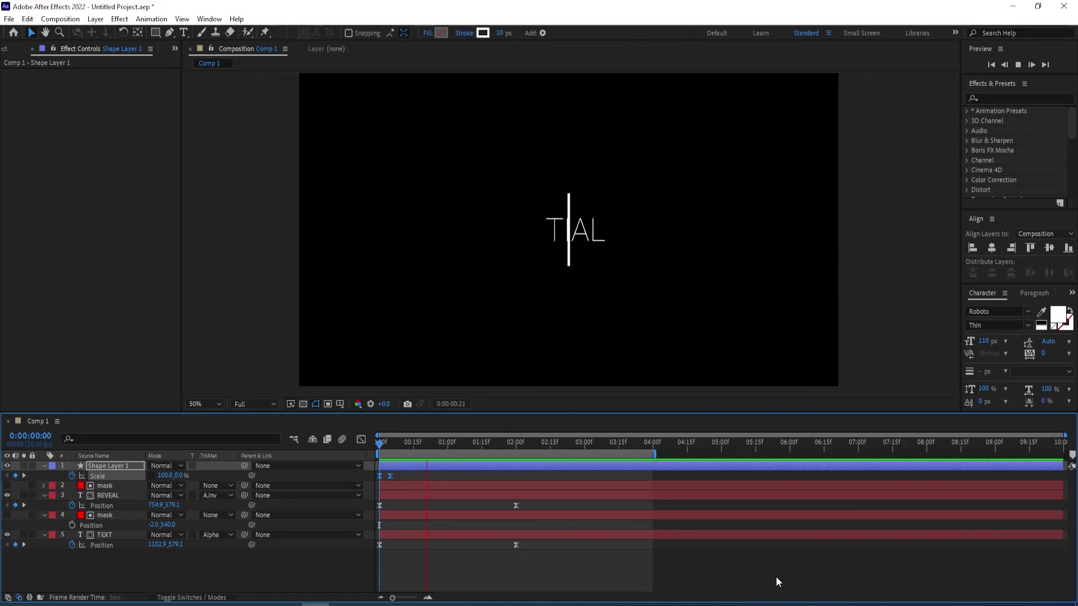